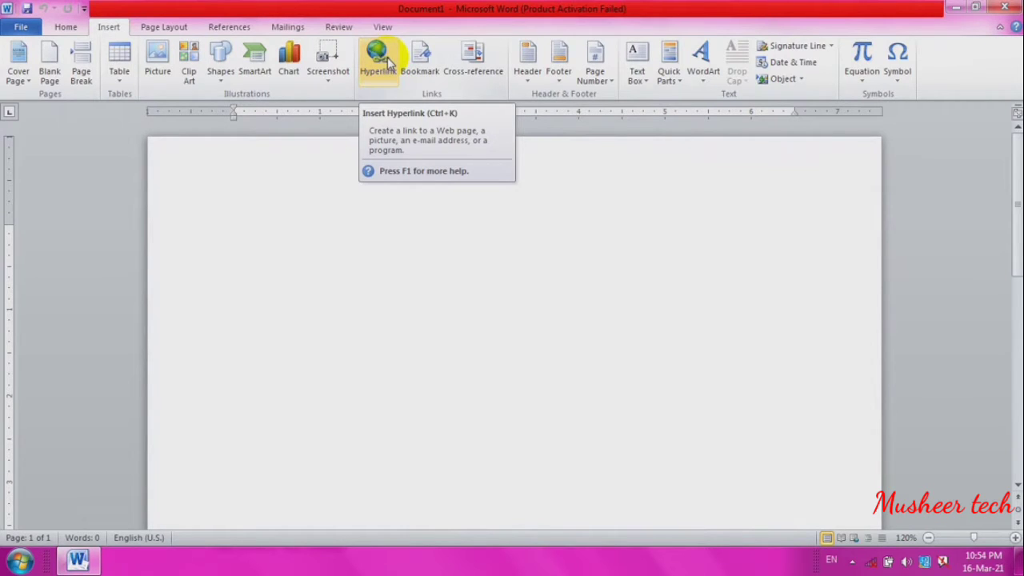
# Insert a hyperlink to the existing file Doc2 from My Documents at the start of the blank document
pyautogui.click(381, 61)
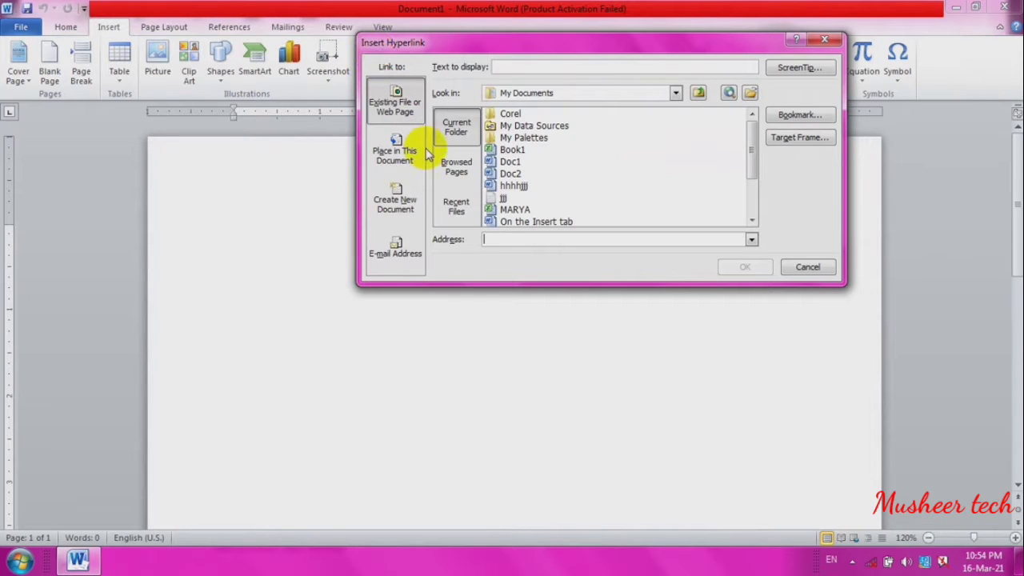
pyautogui.click(511, 172)
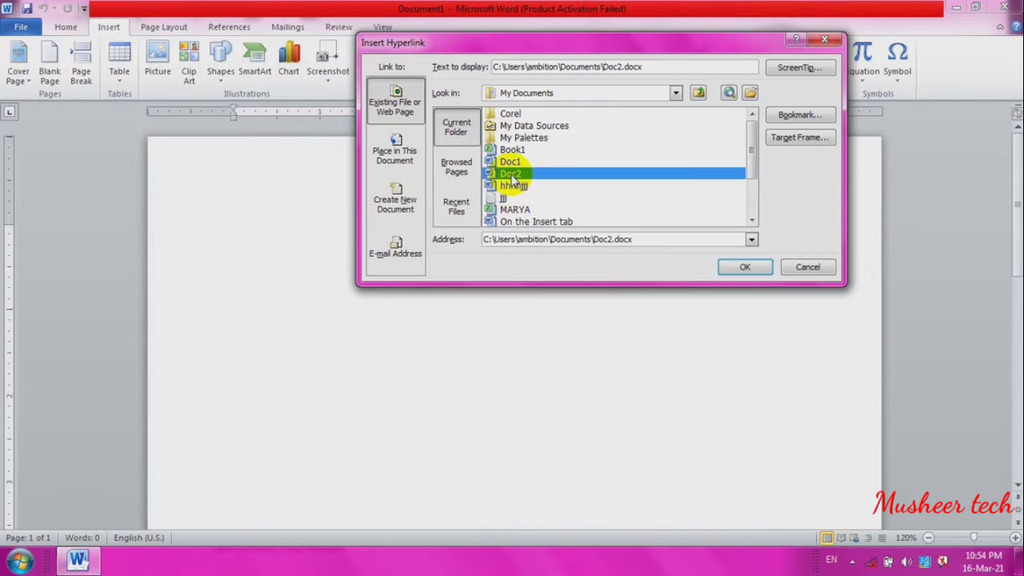
pyautogui.click(745, 267)
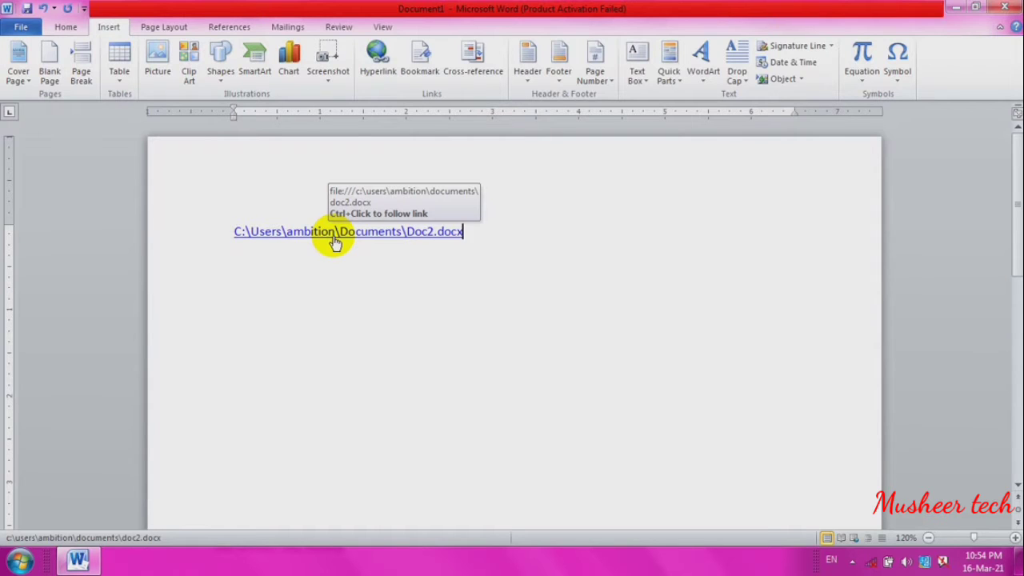
# Follow the Doc2.docx hyperlink to check the file it opens, accepting the security notice, and close Doc2
pyautogui.keyDown('ctrl'); pyautogui.click(334, 234); pyautogui.keyUp('ctrl')
pyautogui.click(563, 338)
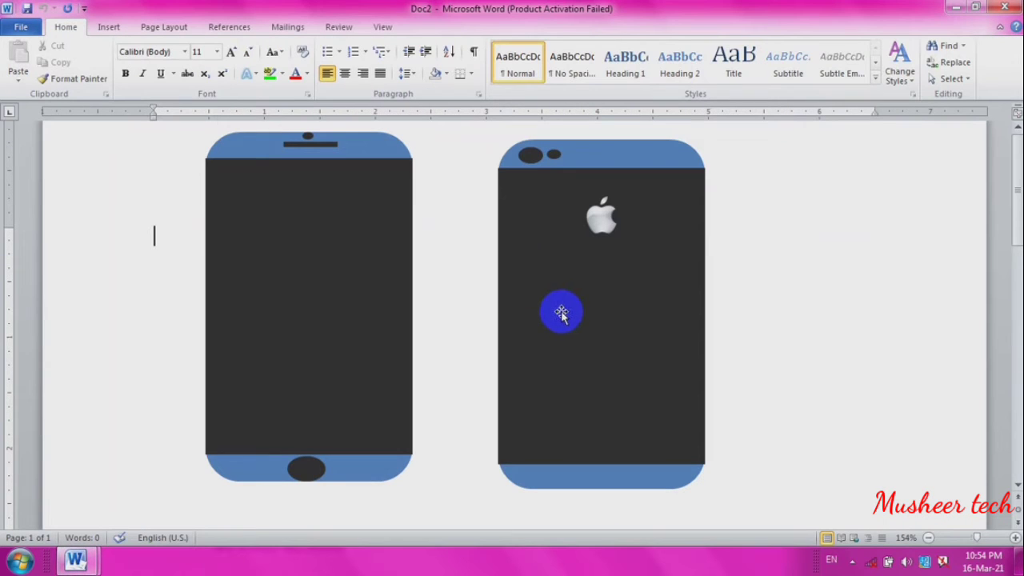
pyautogui.click(1005, 8)
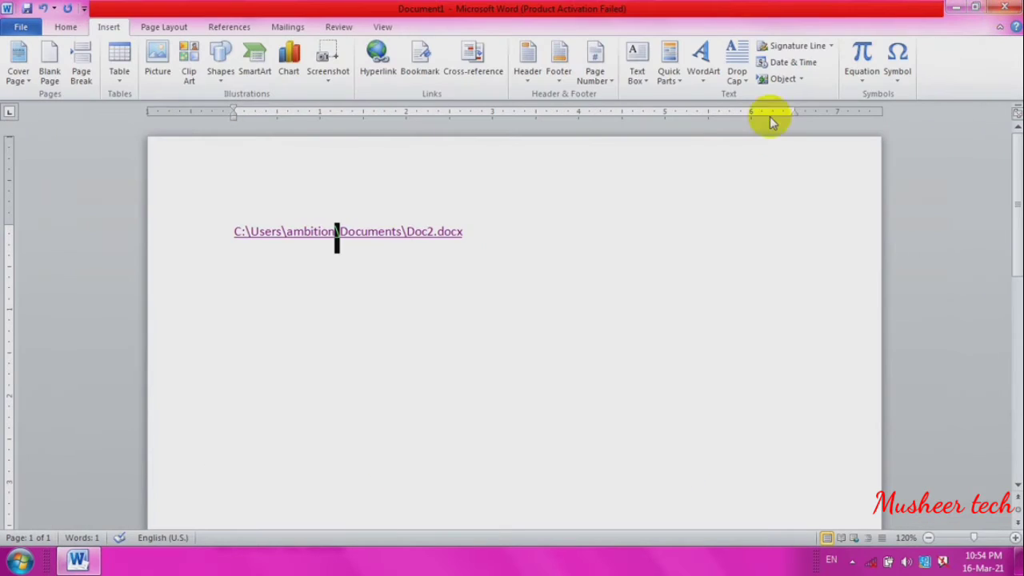
# On a new line below the Doc2.docx link, insert a hyperlink to the folder with the full name in capitals on drive E:
pyautogui.click(480, 210)
pyautogui.press('Return')
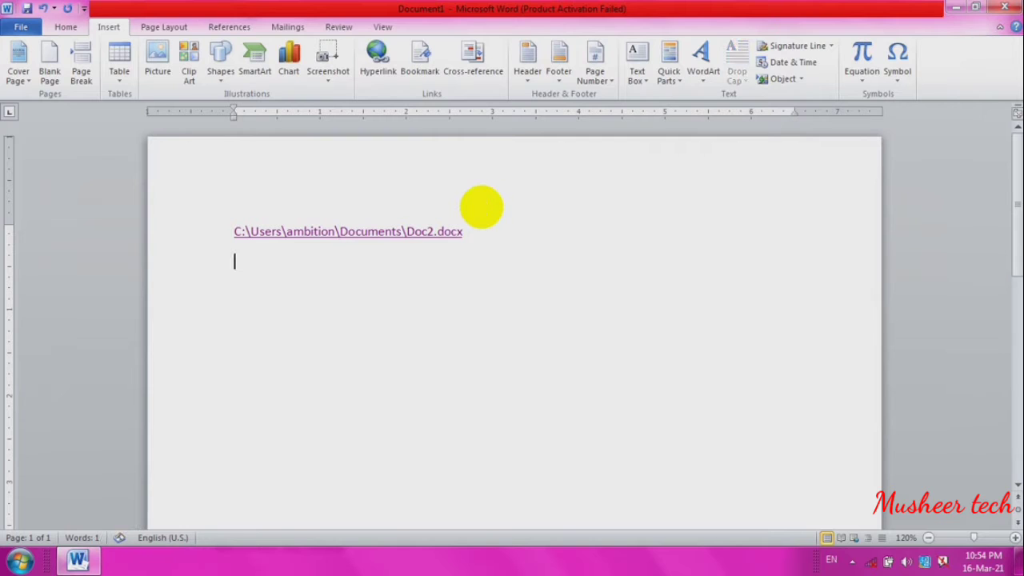
pyautogui.click(382, 64)
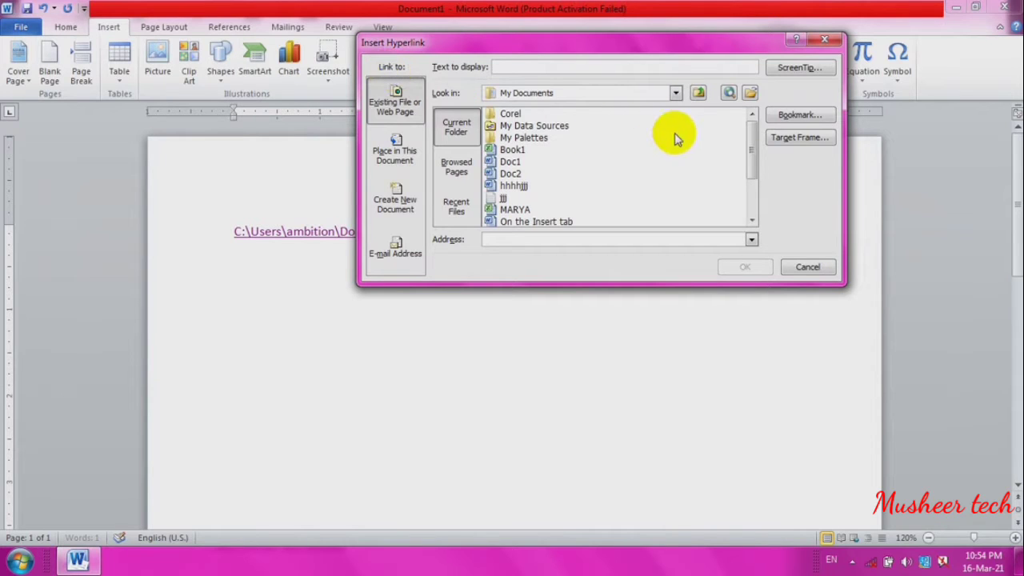
pyautogui.click(676, 93)
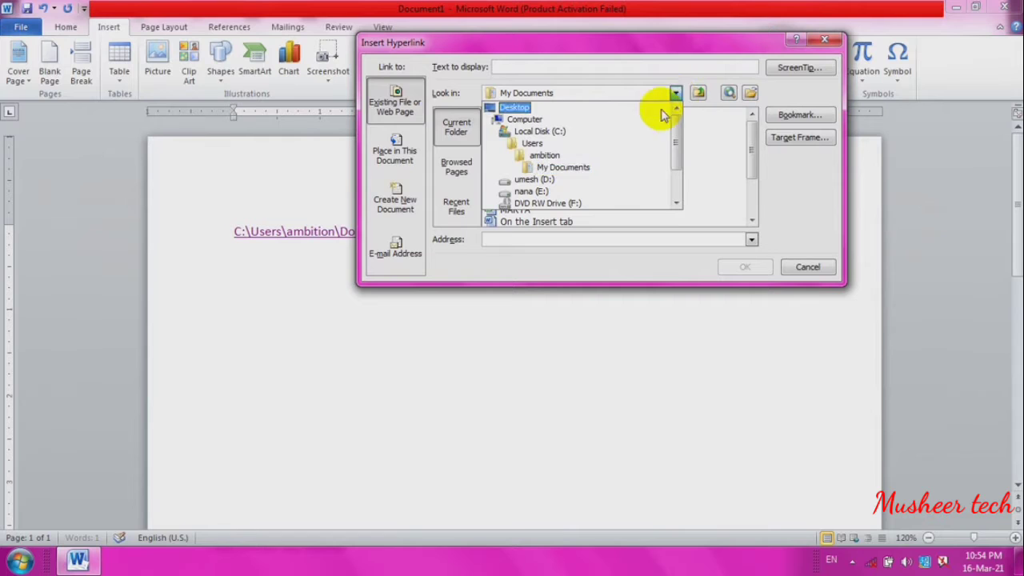
pyautogui.click(555, 193)
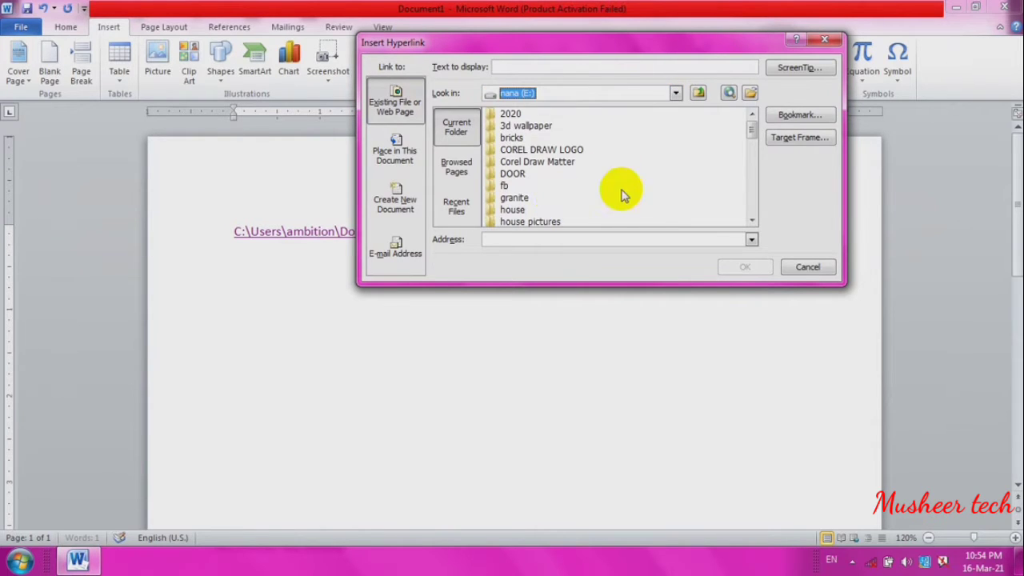
pyautogui.moveTo(751, 130); pyautogui.dragTo(755, 148)
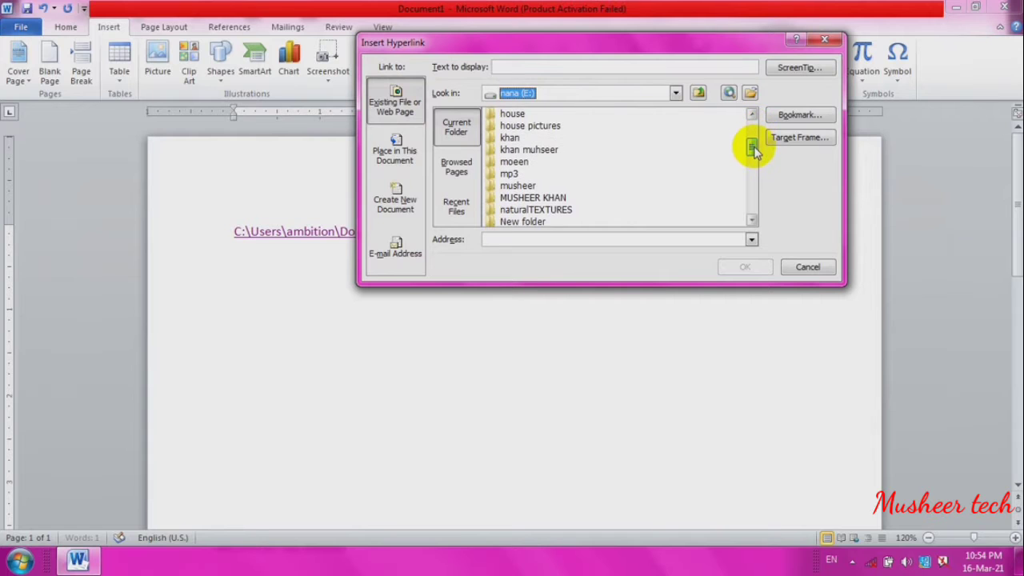
pyautogui.click(563, 198)
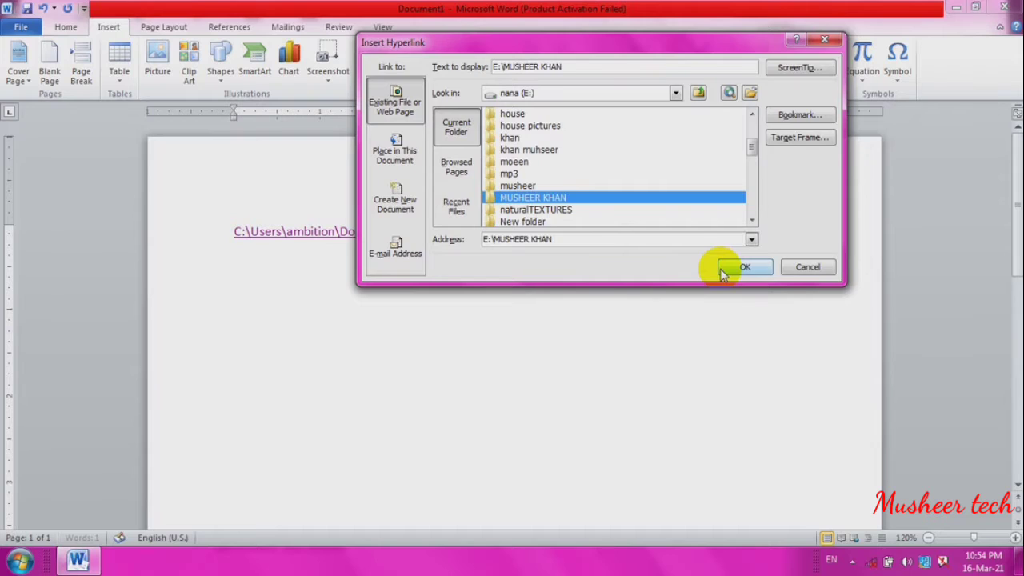
pyautogui.click(743, 268)
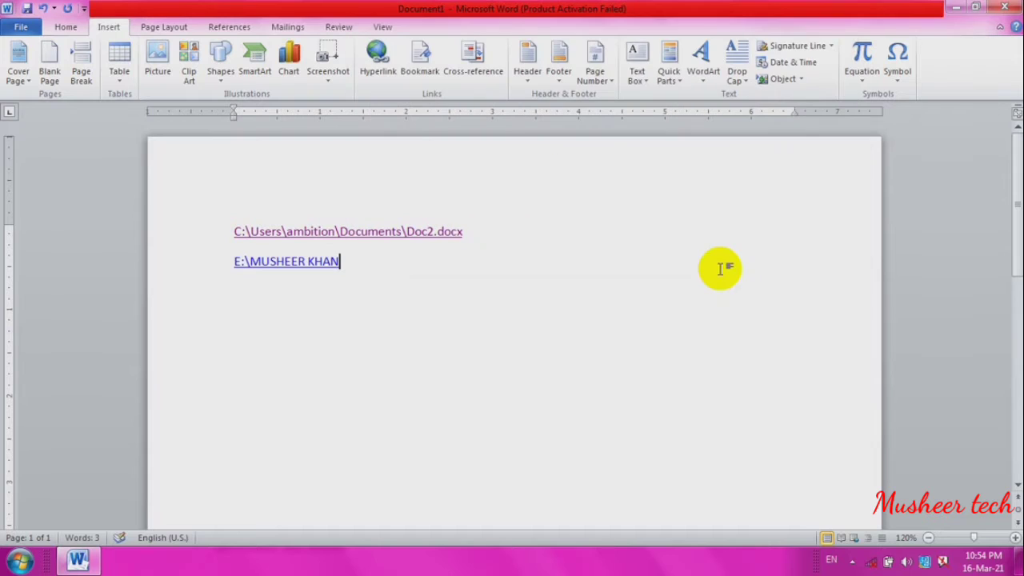
# Follow the folder hyperlink, browse the pictures in that folder, close it and decline any repeated security notice
pyautogui.keyDown('ctrl'); pyautogui.click(316, 272); pyautogui.keyUp('ctrl')
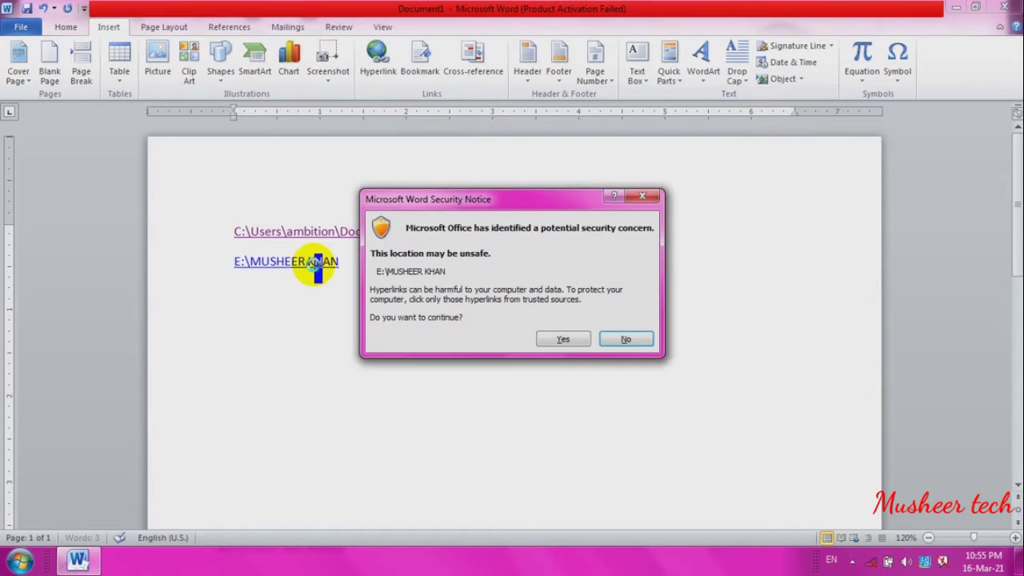
pyautogui.click(560, 339)
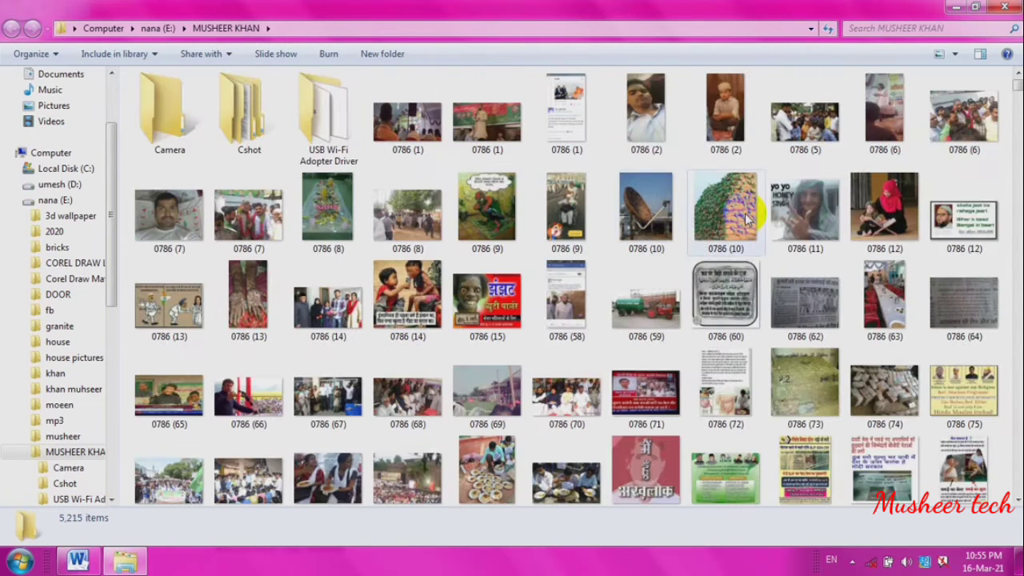
pyautogui.moveTo(1018, 88); pyautogui.dragTo(1010, 201)
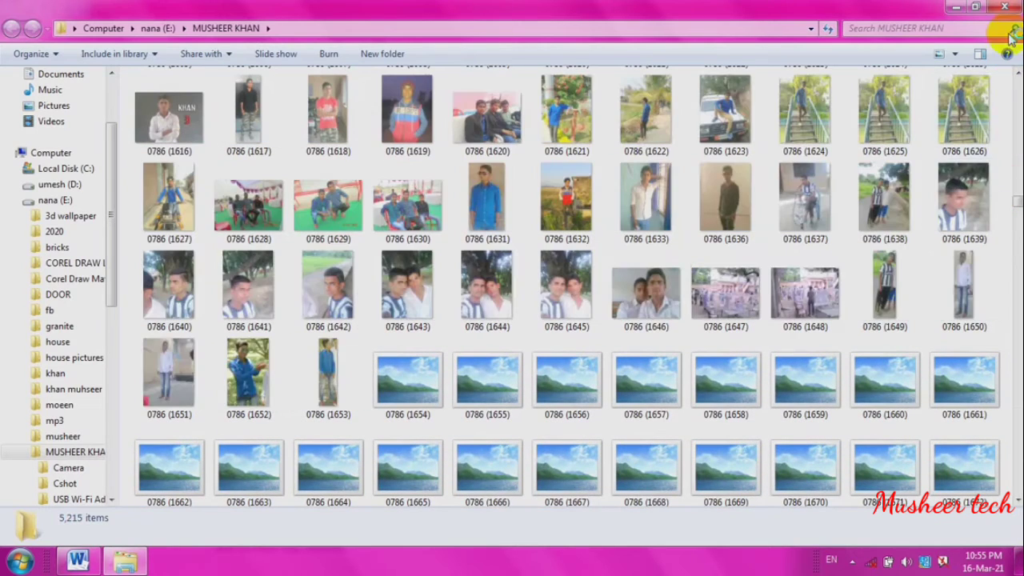
pyautogui.click(1005, 7)
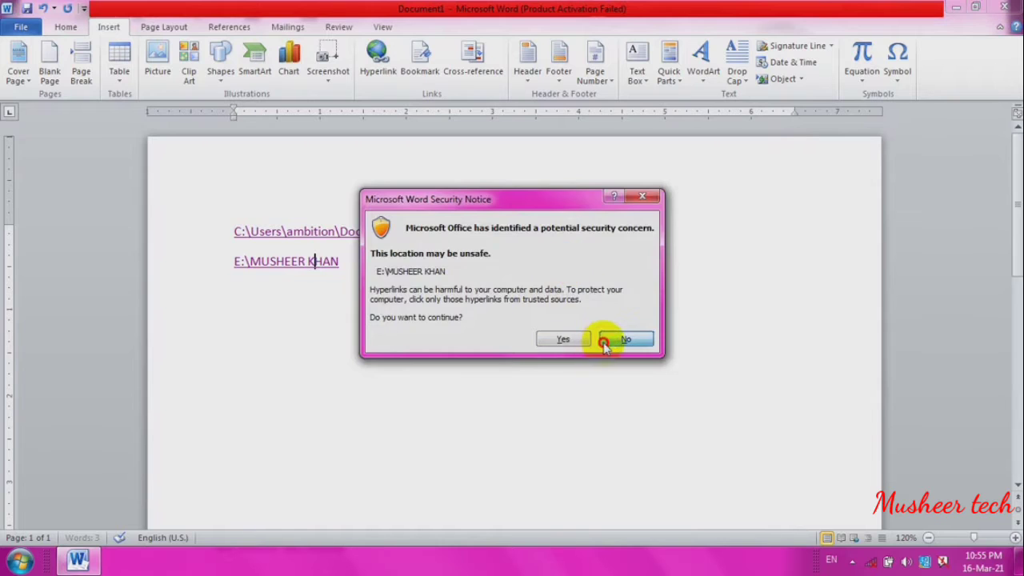
pyautogui.click(605, 340)
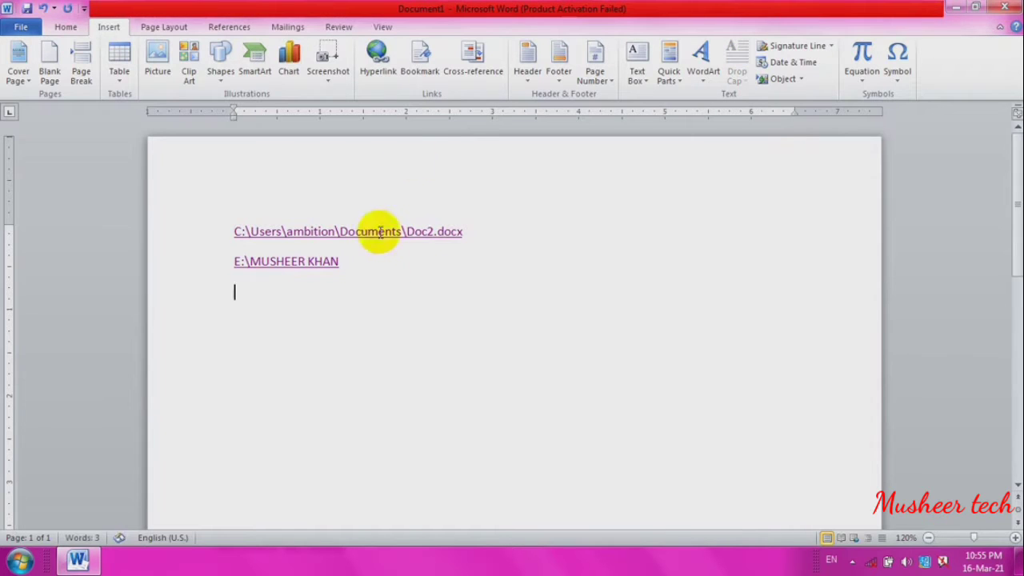
# Insert a hyperlink to the image fashion-2561753_960_720.jpg from drive E: on the line below the folder link
pyautogui.click(376, 54)
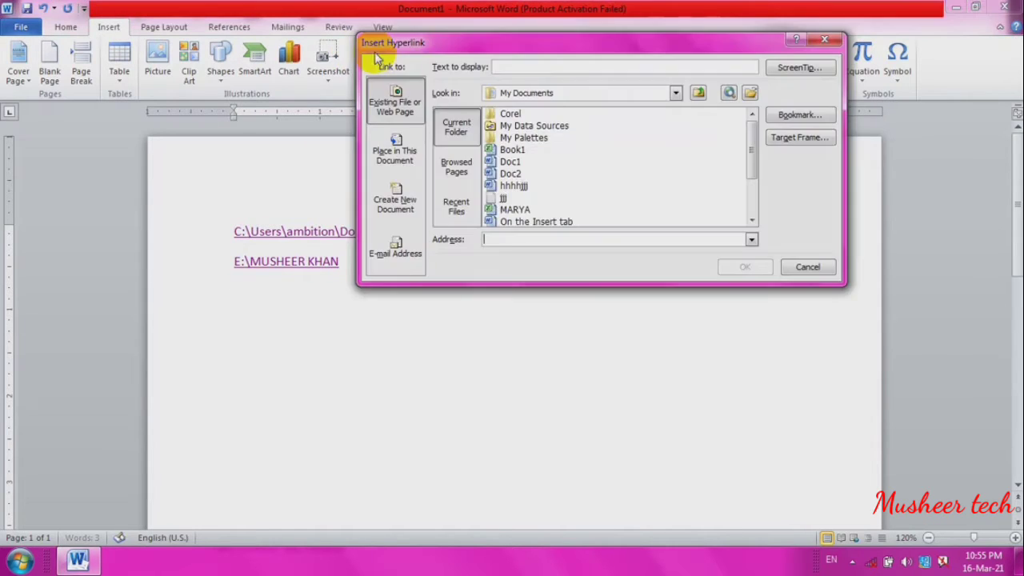
pyautogui.click(676, 93)
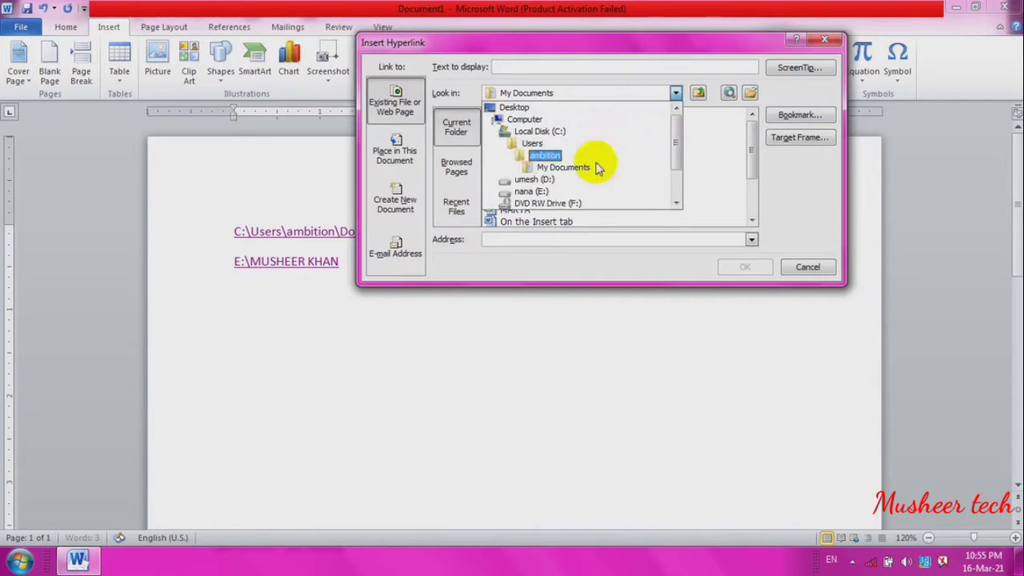
pyautogui.click(556, 201)
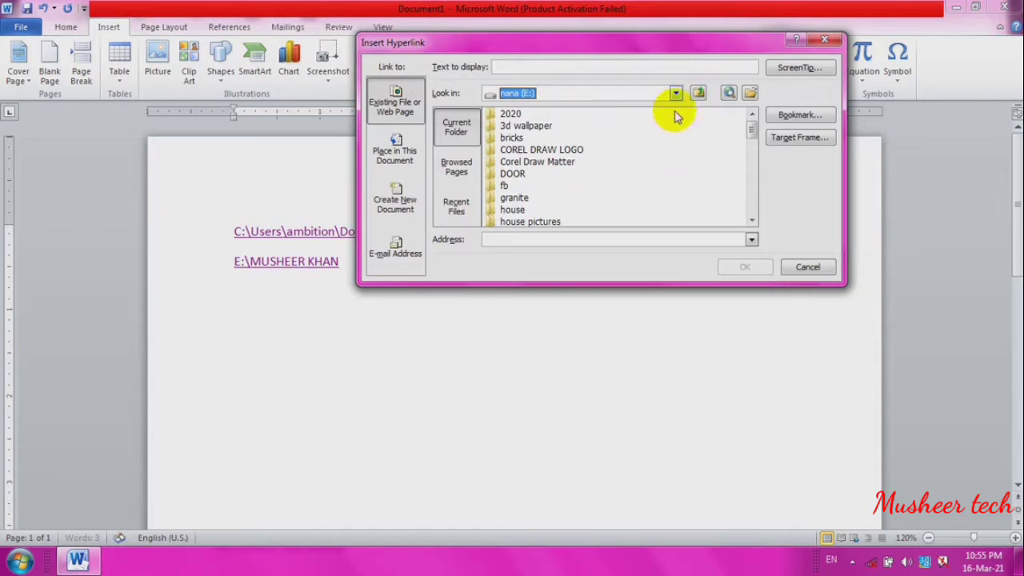
pyautogui.moveTo(752, 128); pyautogui.dragTo(752, 211)
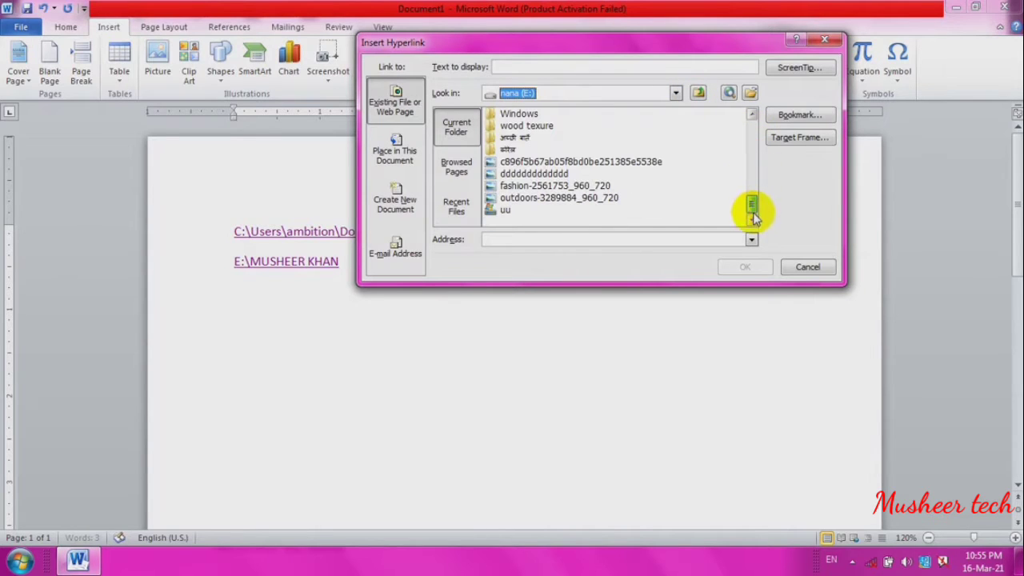
pyautogui.click(605, 189)
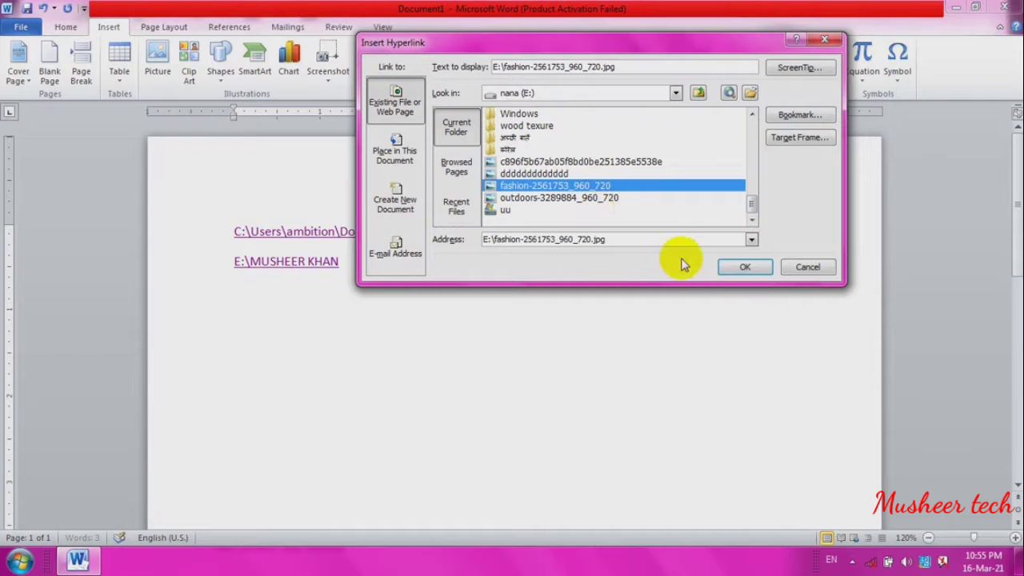
pyautogui.click(743, 268)
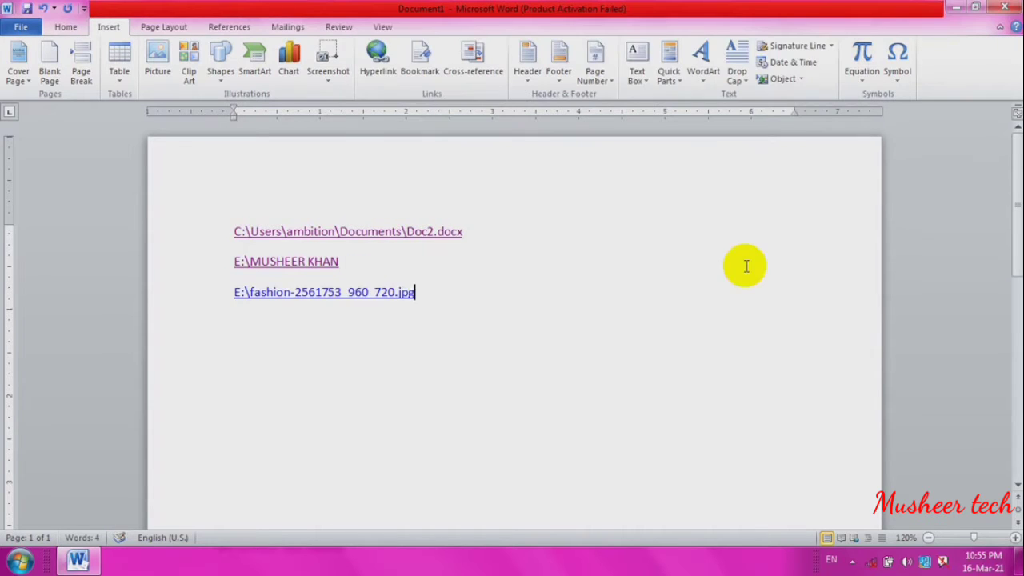
# Follow the image hyperlink to view the picture in the browser, dismissing the browser setup, and close the browser
pyautogui.click(364, 303)
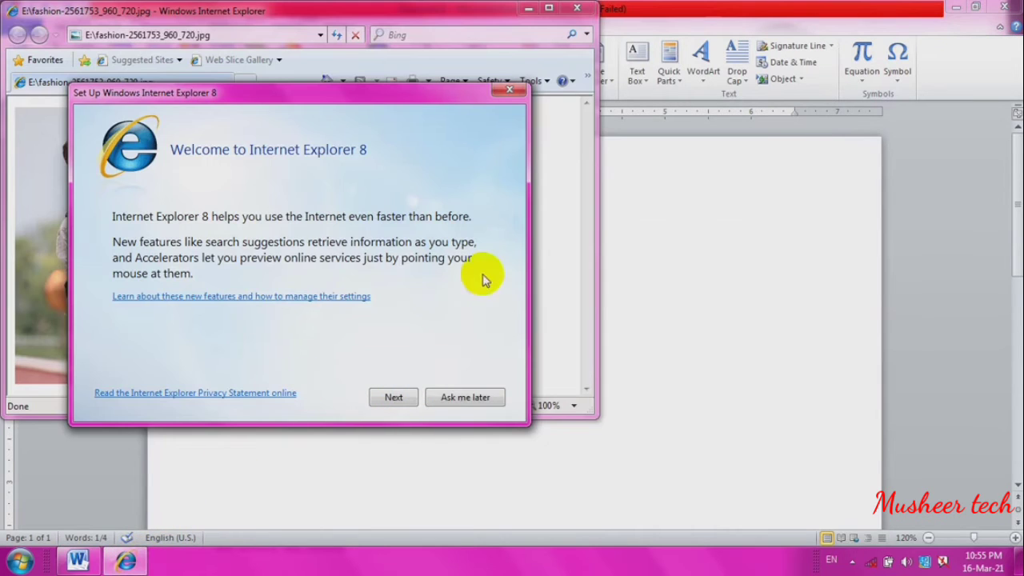
pyautogui.click(512, 89)
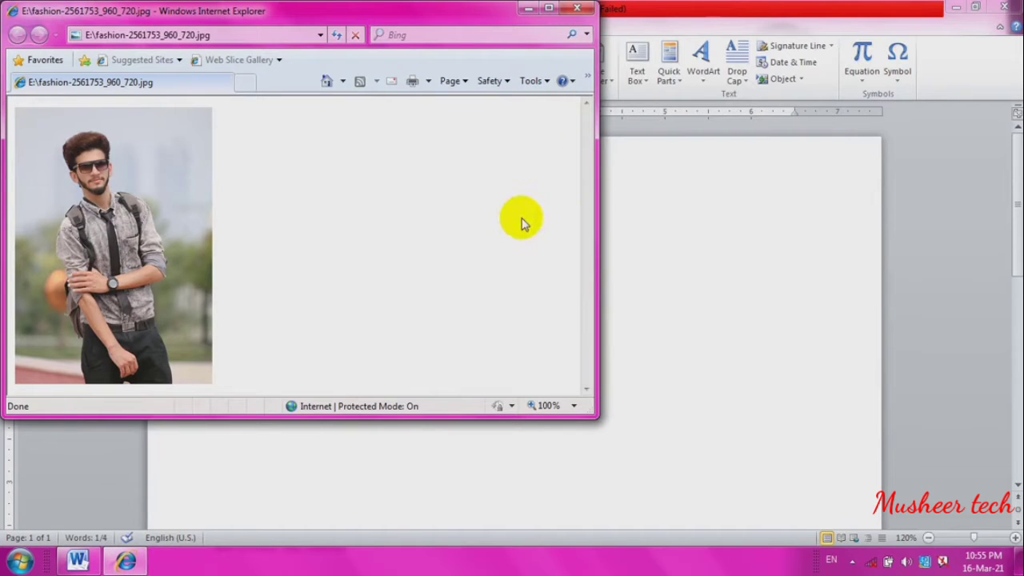
pyautogui.click(576, 9)
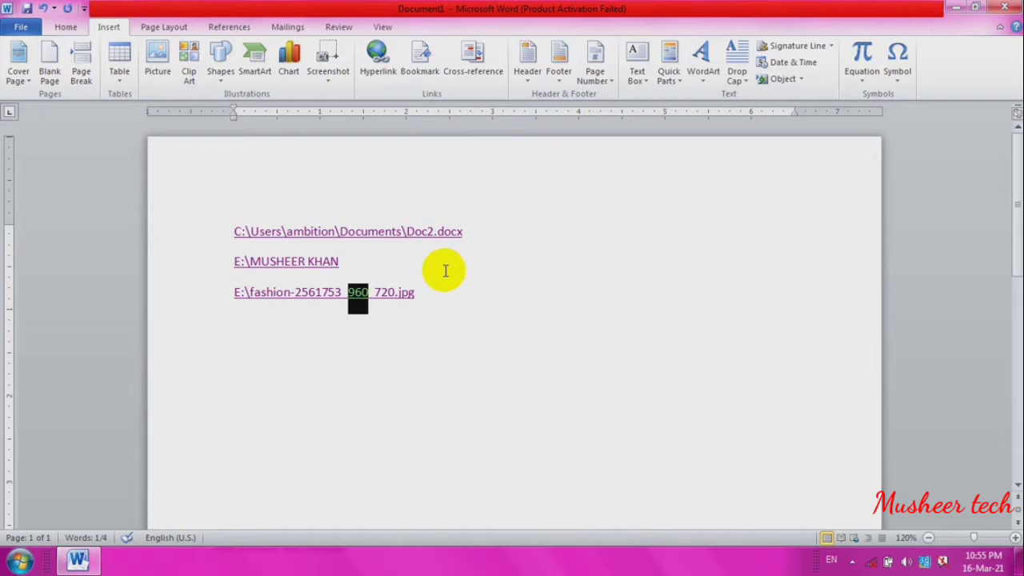
pyautogui.click(446, 271)
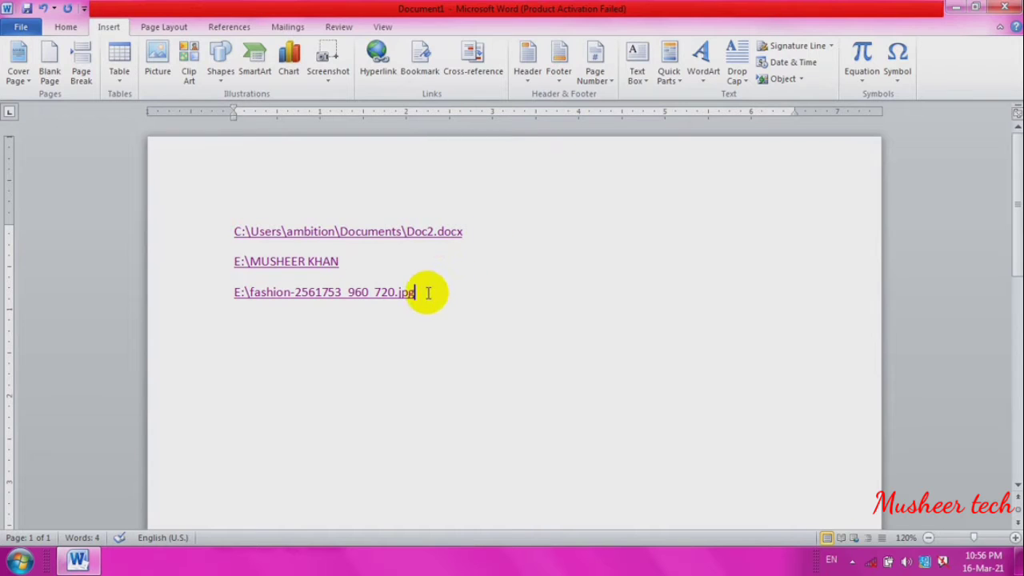
pyautogui.press('Return')
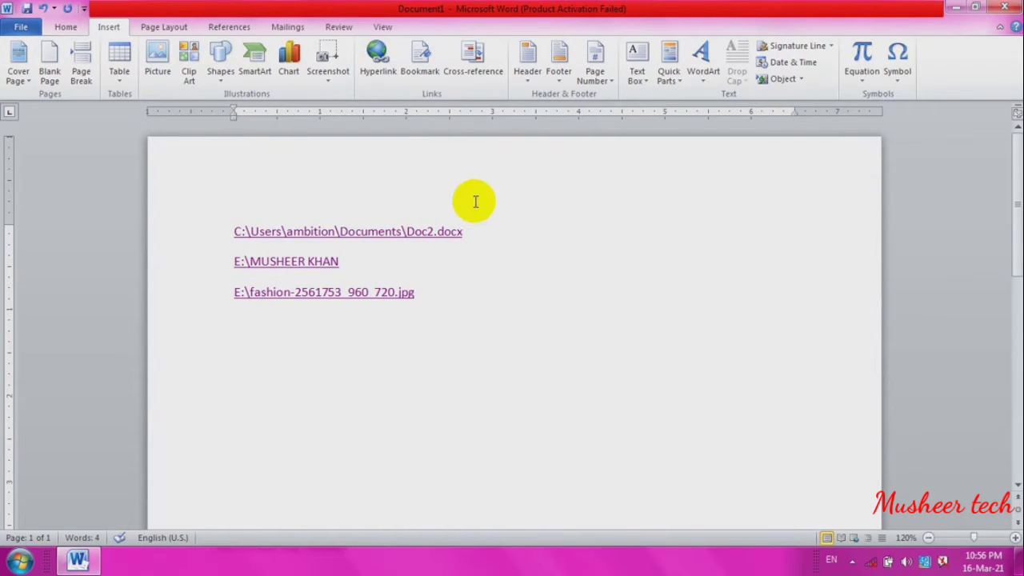
pyautogui.click(432, 73)
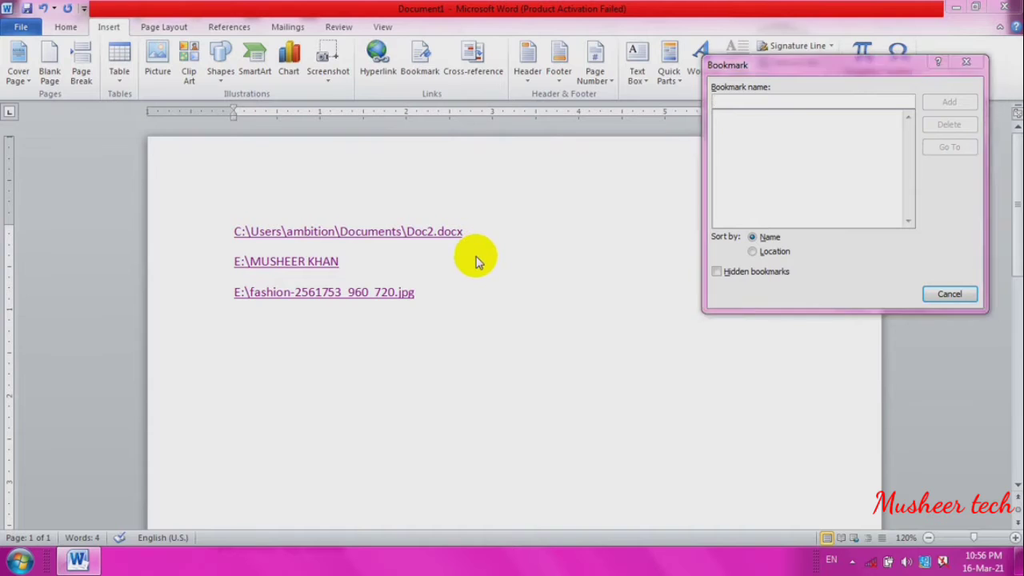
pyautogui.click(967, 62)
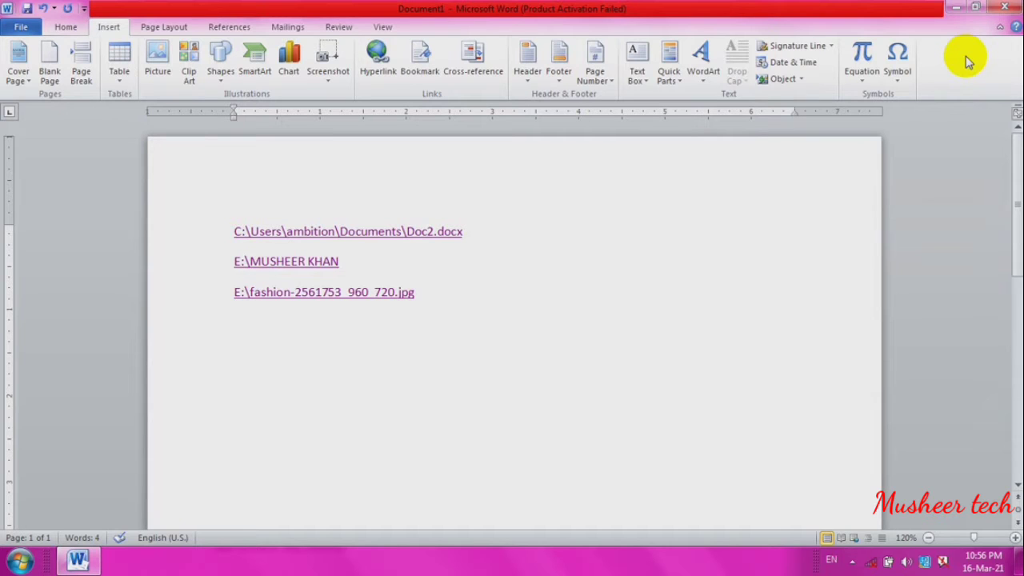
# Delete all the document's content and generate sample paragraphs in its place with =rand()
pyautogui.hotkey('ctrl', 'a')
pyautogui.press('Delete')
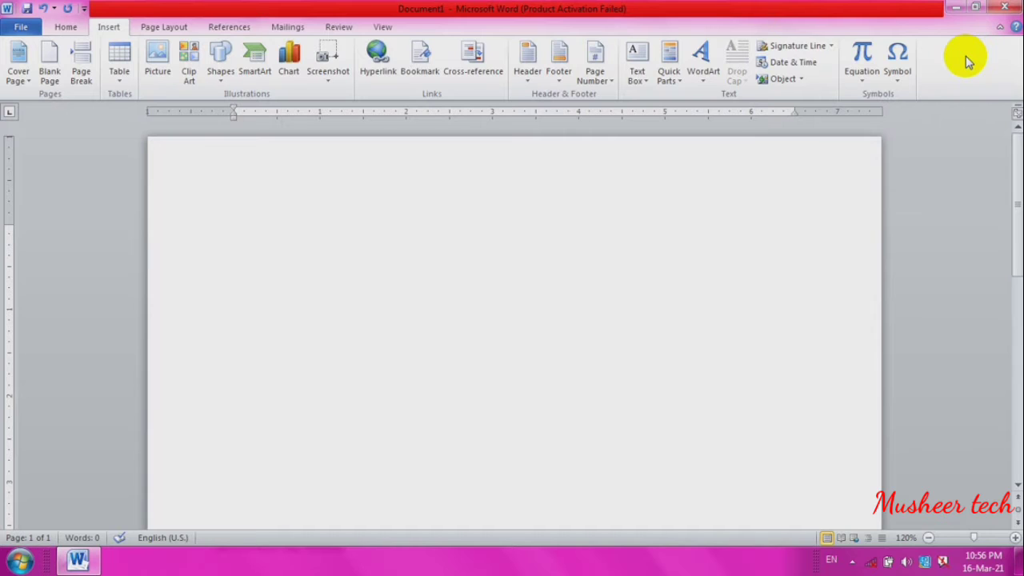
pyautogui.write('=')
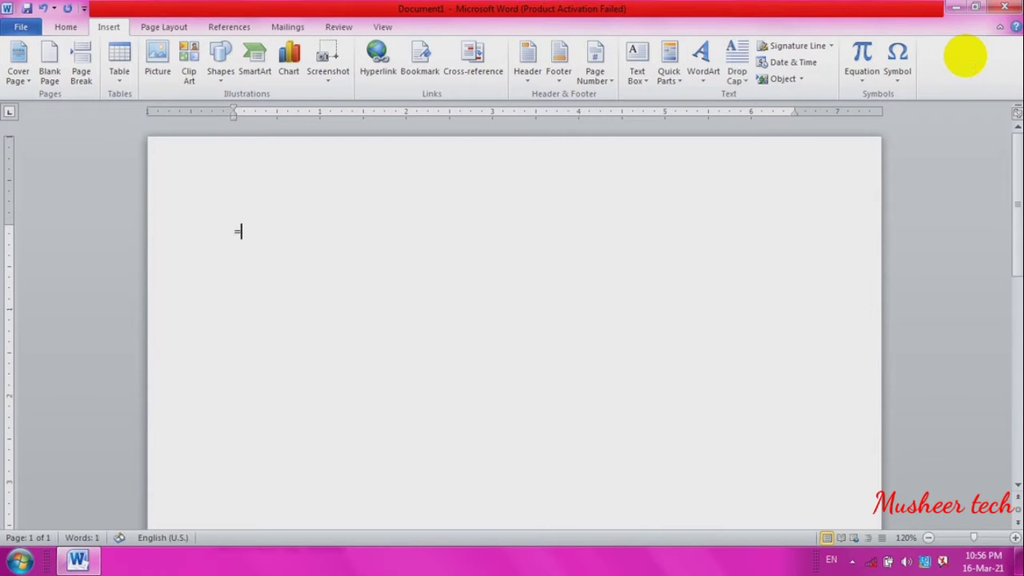
pyautogui.write('rand()')
pyautogui.press('Return')
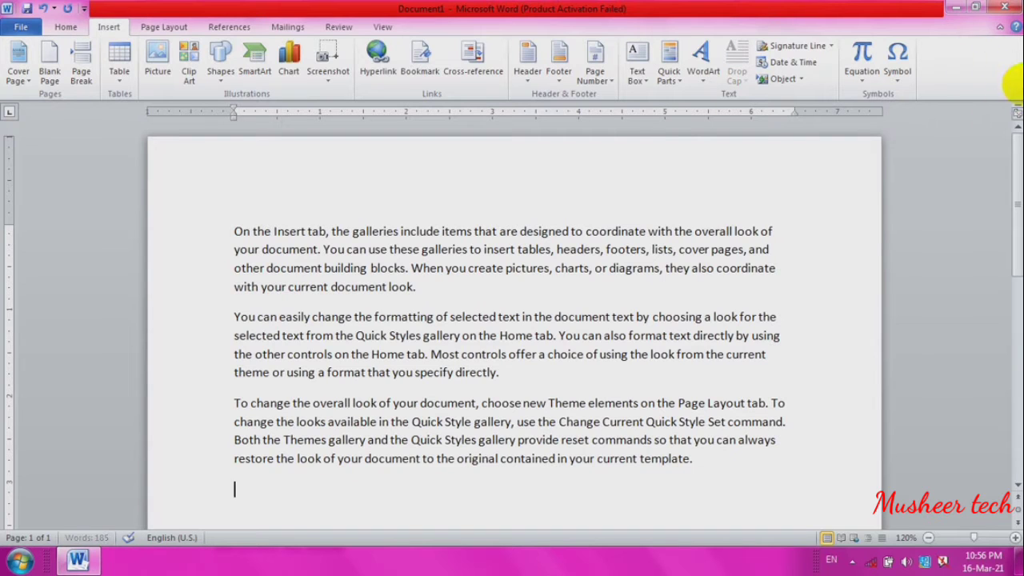
# Add a bookmark named hh right after "Home tab." in the second paragraph
pyautogui.click(558, 336)
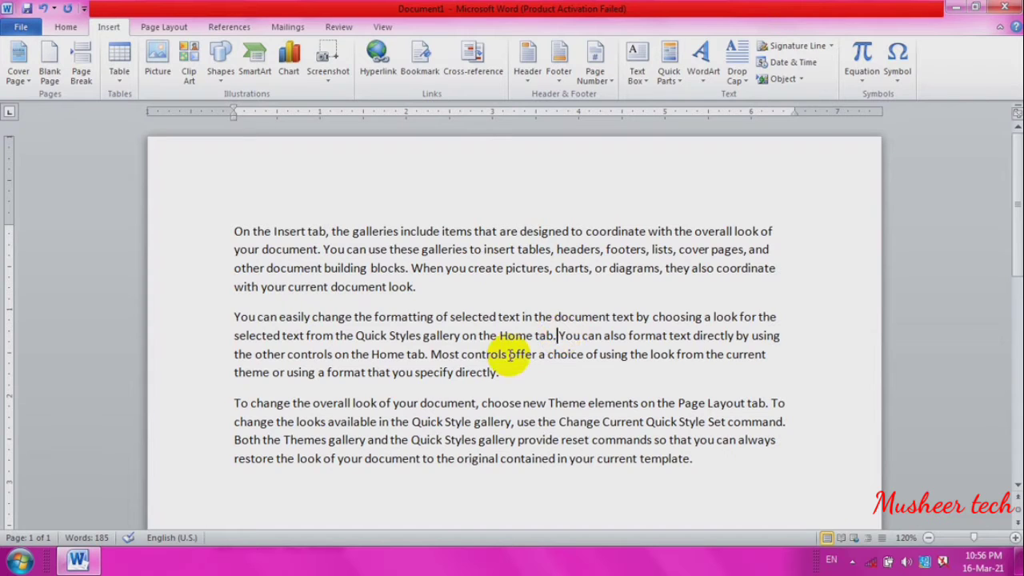
pyautogui.click(556, 336)
pyautogui.click(420, 57)
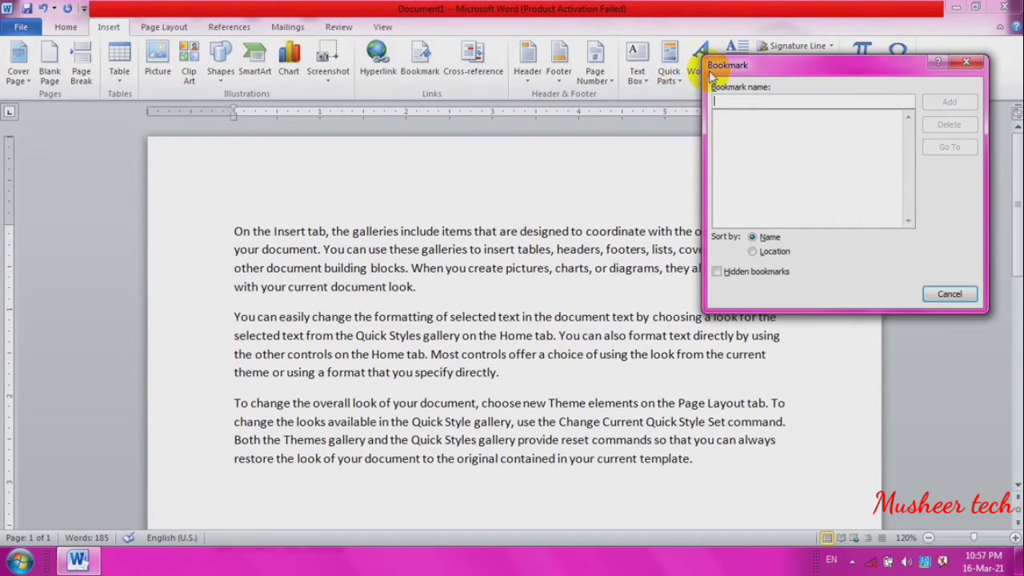
pyautogui.moveTo(709, 64); pyautogui.dragTo(664, 37)
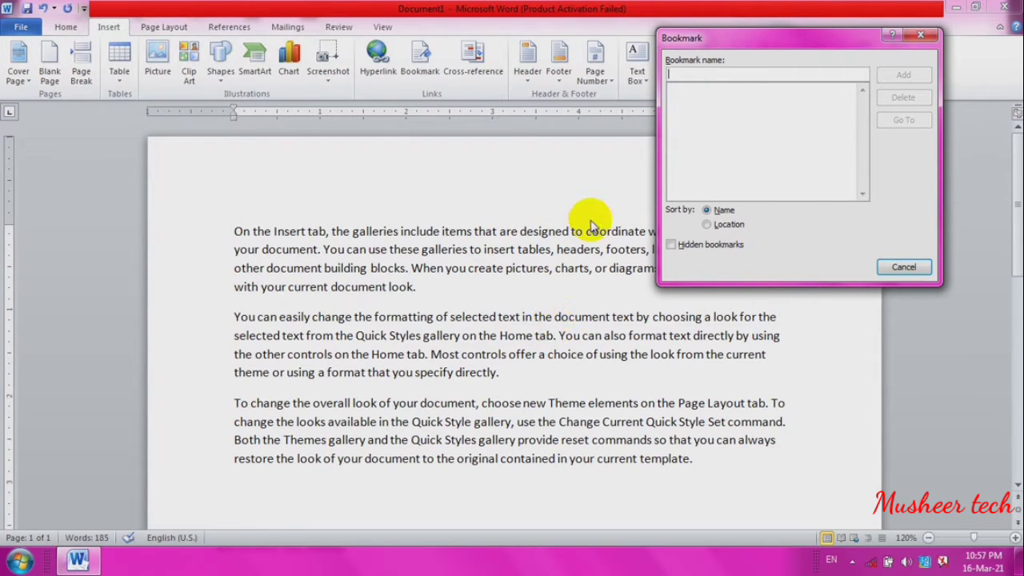
pyautogui.write('hh')
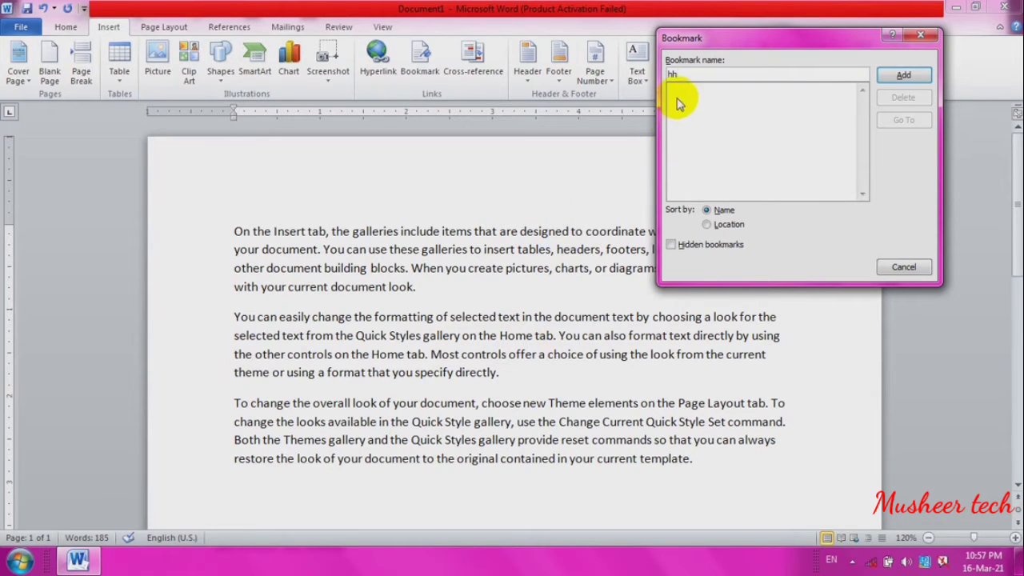
pyautogui.click(892, 75)
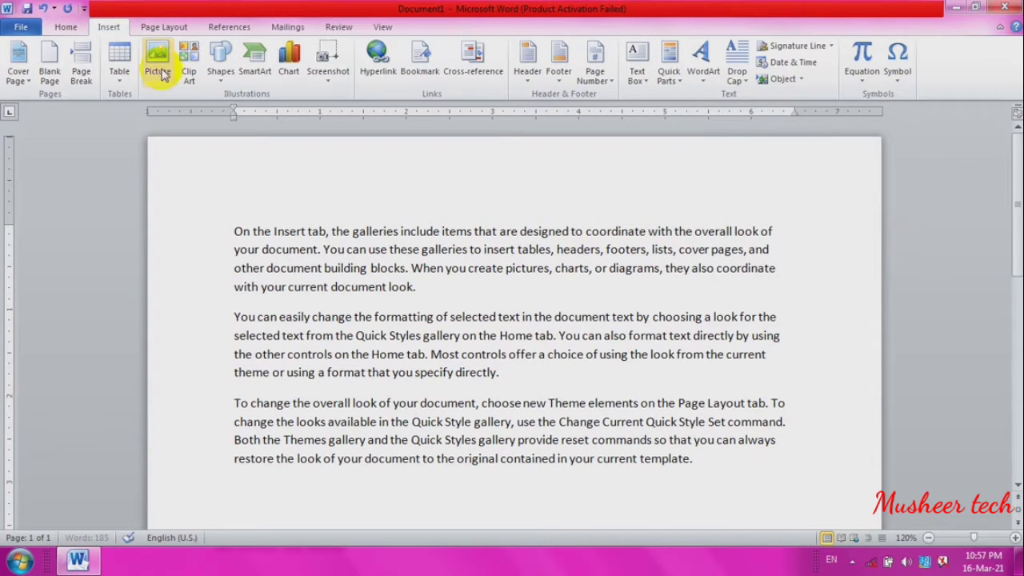
# Save the document to the Desktop as a Word Document under the suggested file name
pyautogui.click(21, 27)
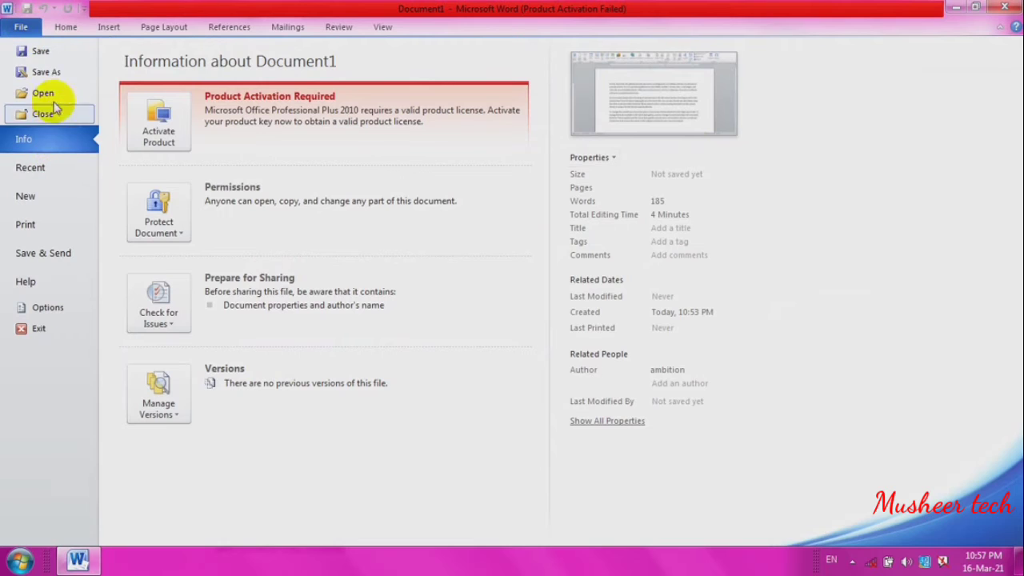
pyautogui.click(41, 51)
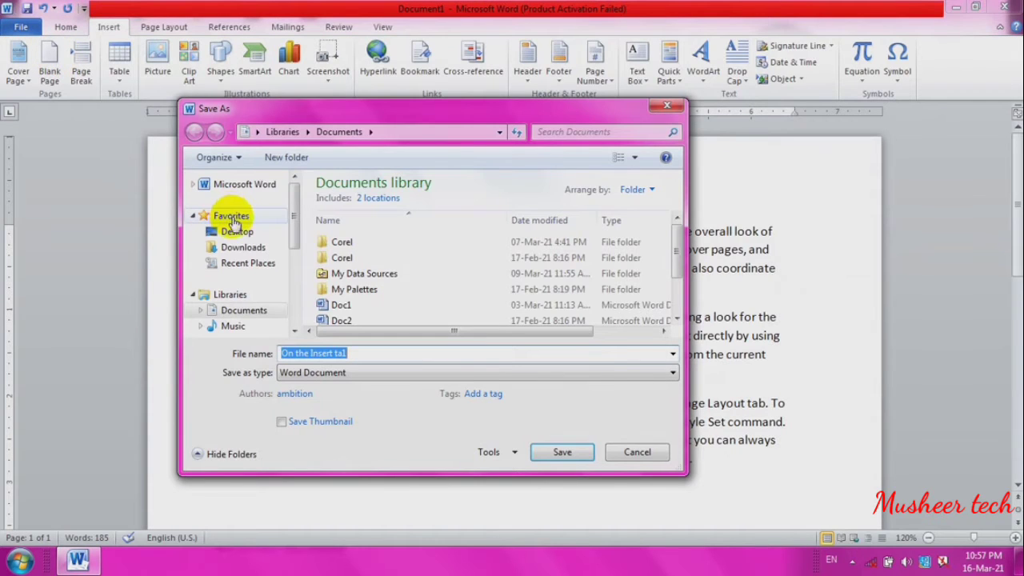
pyautogui.click(237, 231)
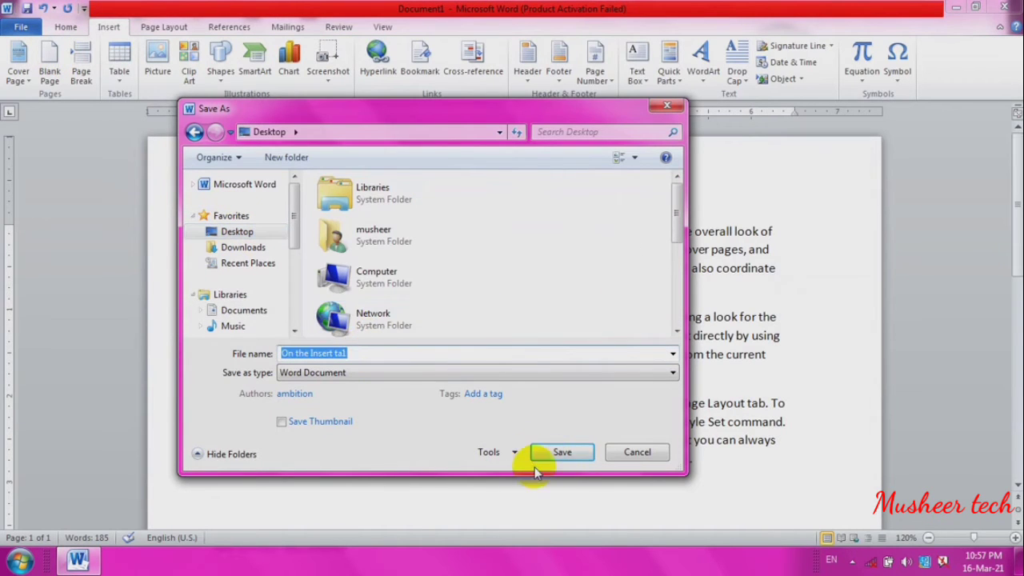
pyautogui.click(552, 454)
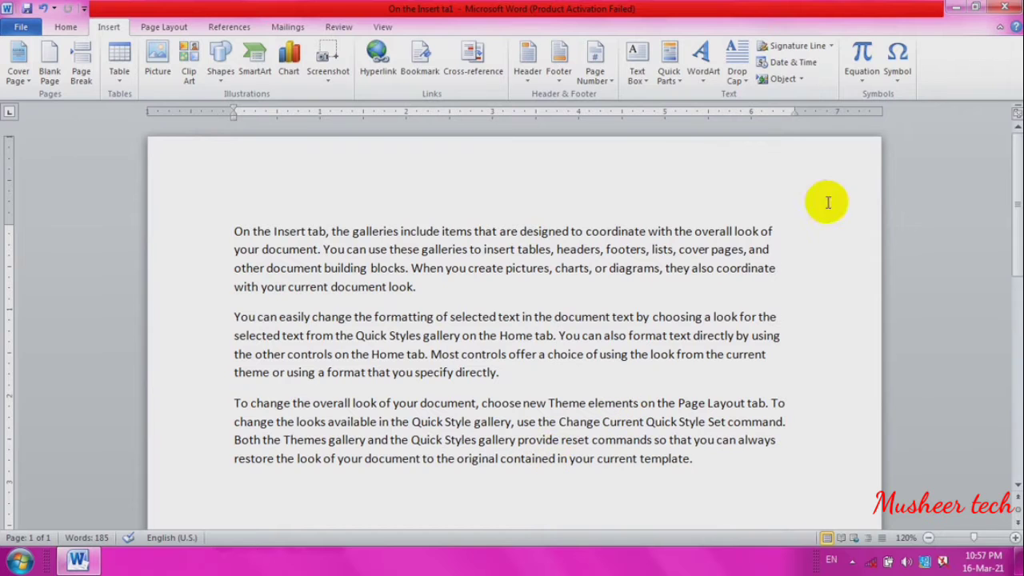
# Close the document, refresh the desktop, reopen the saved file "On the Insert ta1" and dismiss the activation notice
pyautogui.click(1005, 8)
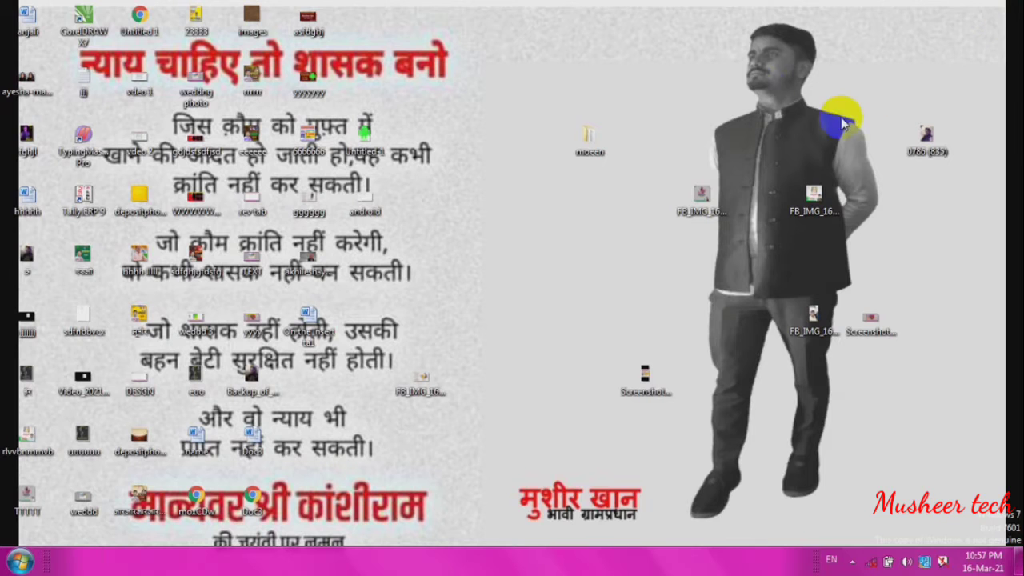
pyautogui.rightClick(747, 68)
pyautogui.click(758, 110)
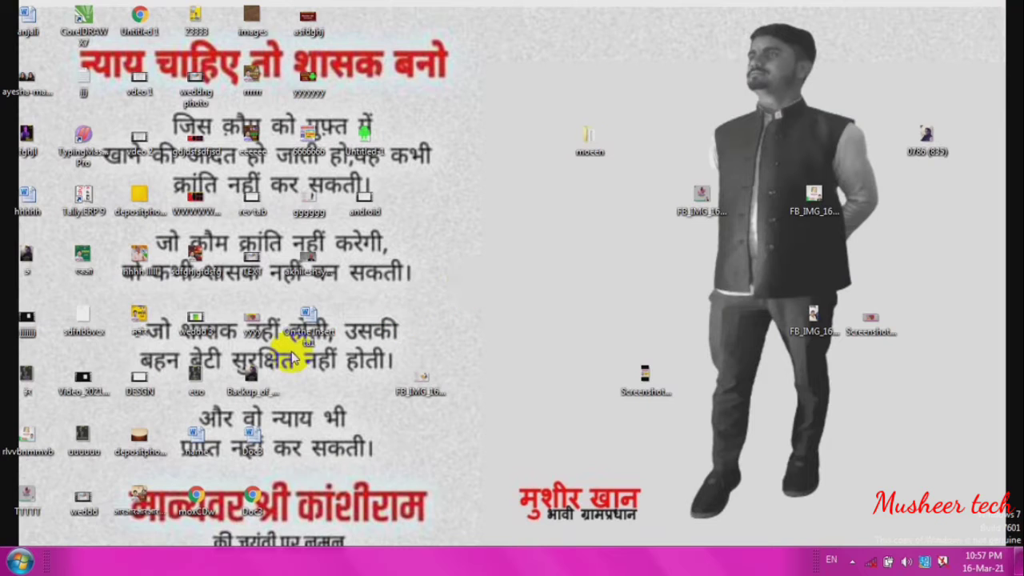
pyautogui.doubleClick(317, 317)
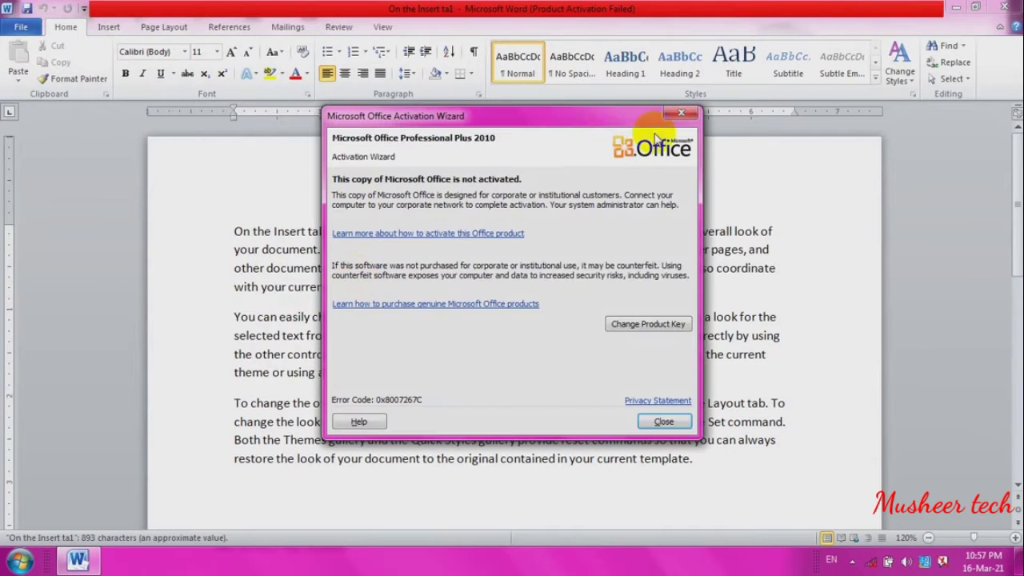
pyautogui.click(677, 114)
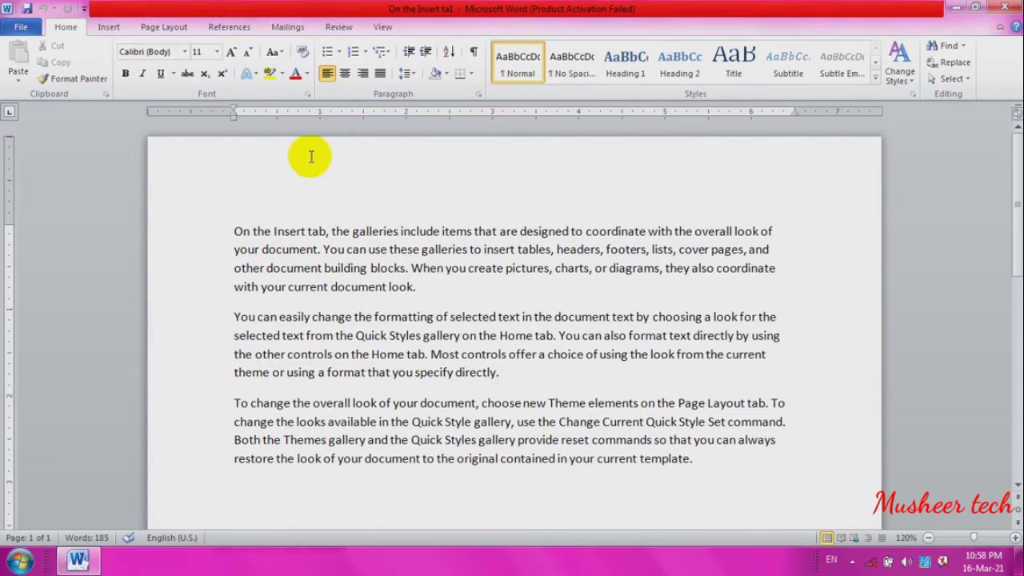
# Go to the bookmark hh in the reopened document and close the bookmark dialog
pyautogui.click(111, 29)
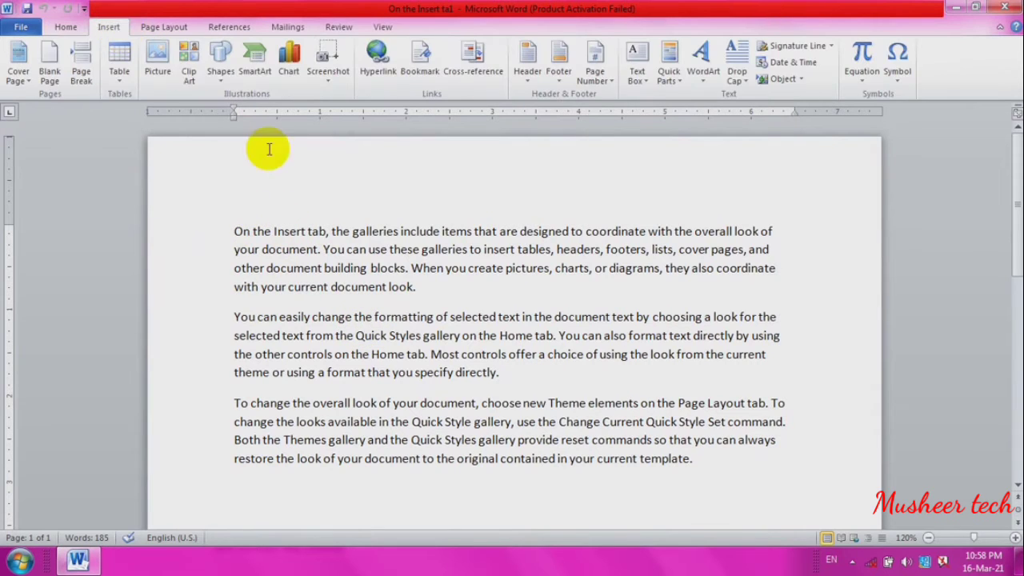
pyautogui.click(420, 71)
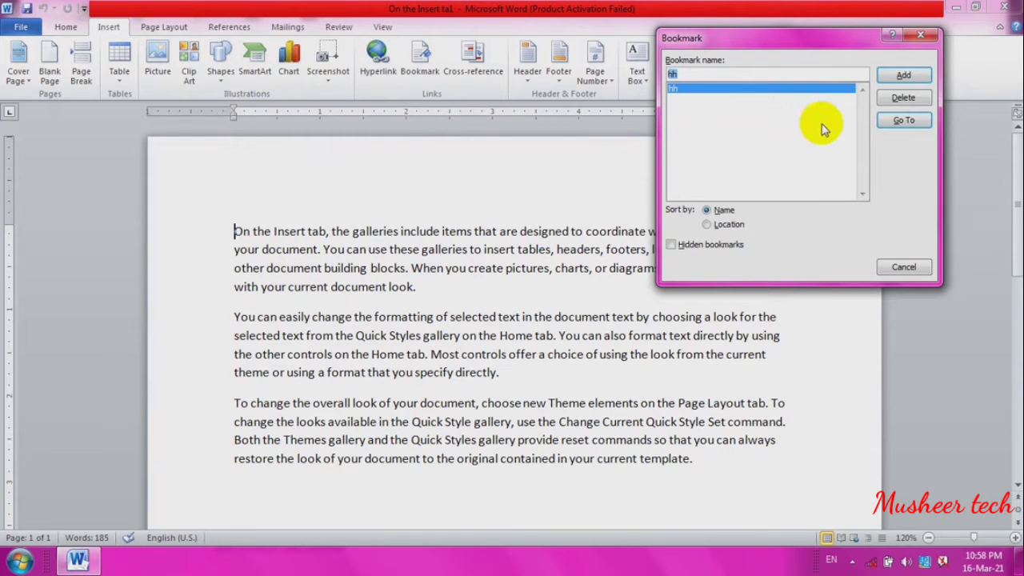
pyautogui.click(880, 121)
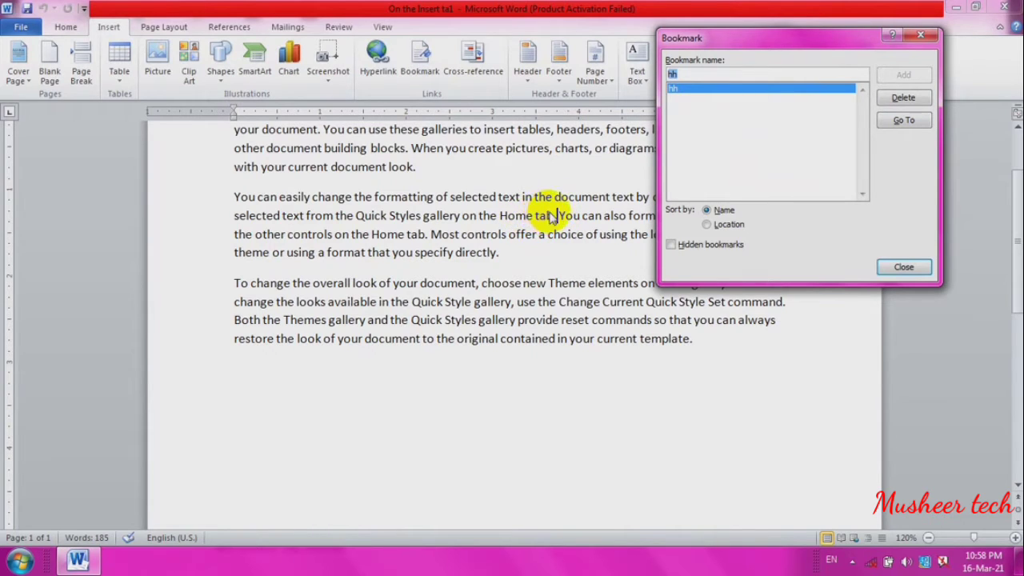
pyautogui.click(884, 267)
pyautogui.moveTo(1017, 228); pyautogui.dragTo(1018, 141)
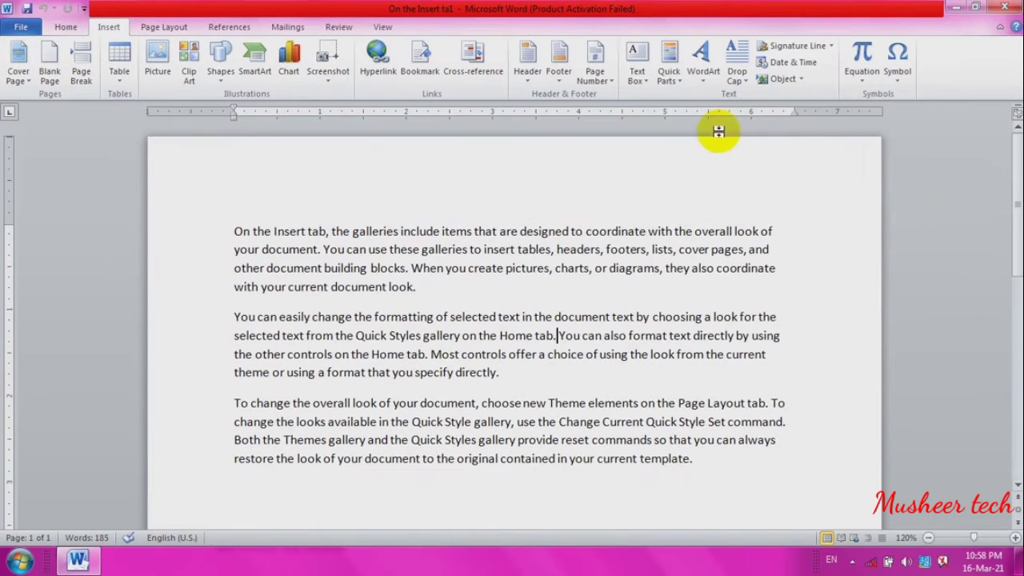
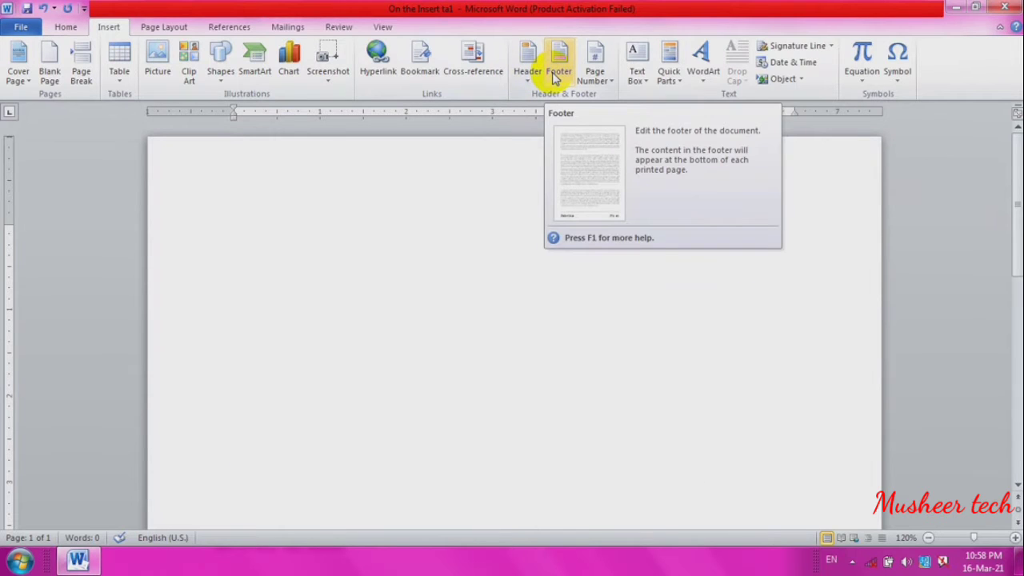
# Insert the built-in Annual header and enter "Musheer tech" as its document title
pyautogui.click(535, 71)
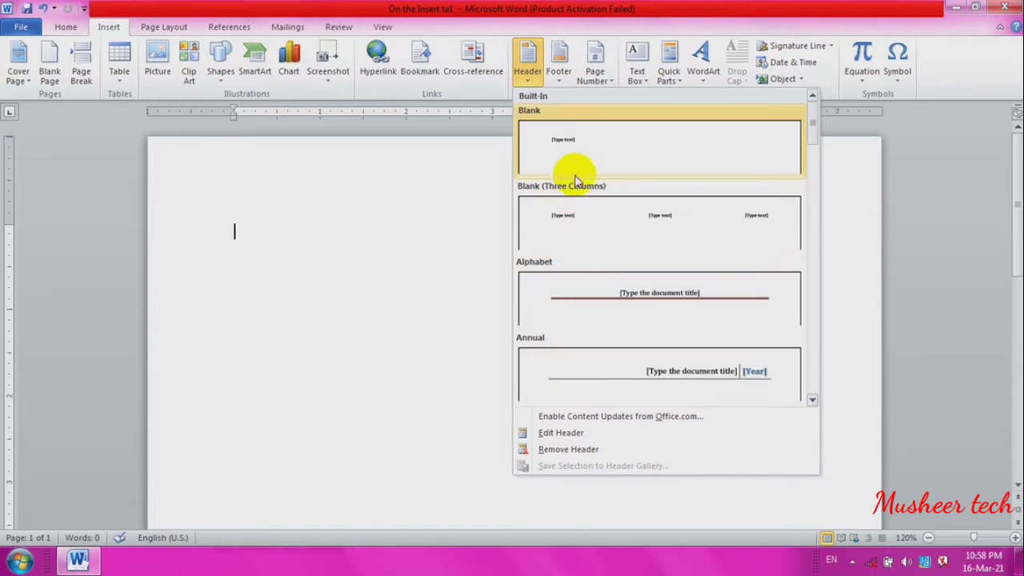
pyautogui.click(595, 378)
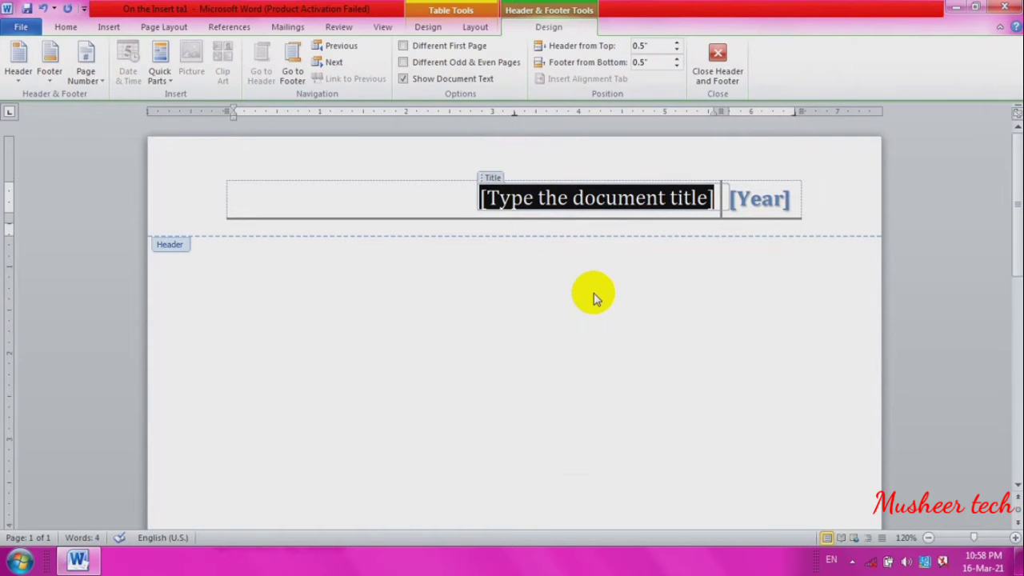
pyautogui.write('Museer')
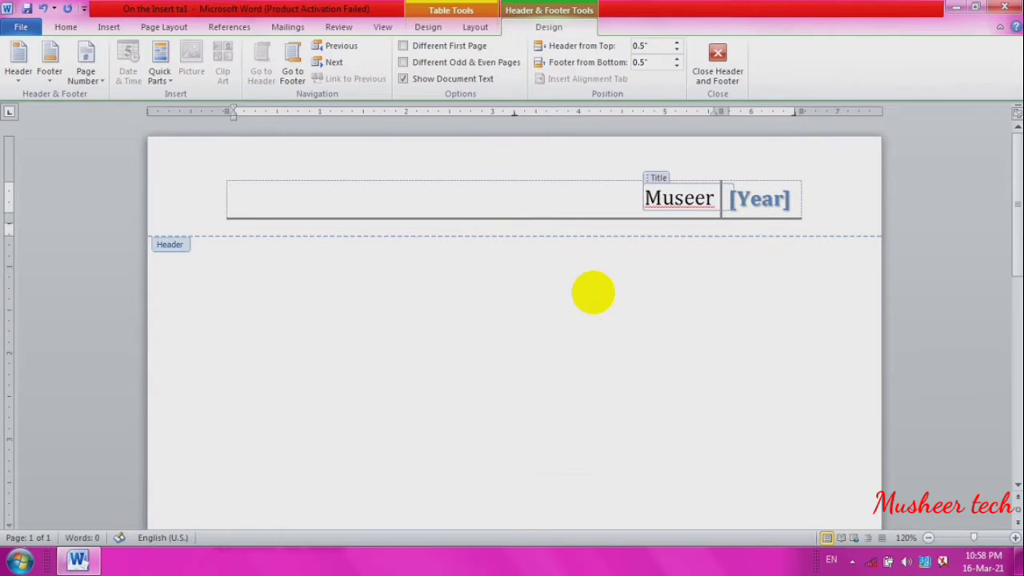
pyautogui.press('BackSpace')
pyautogui.press('BackSpace')
pyautogui.press('BackSpace')
pyautogui.write('heer')
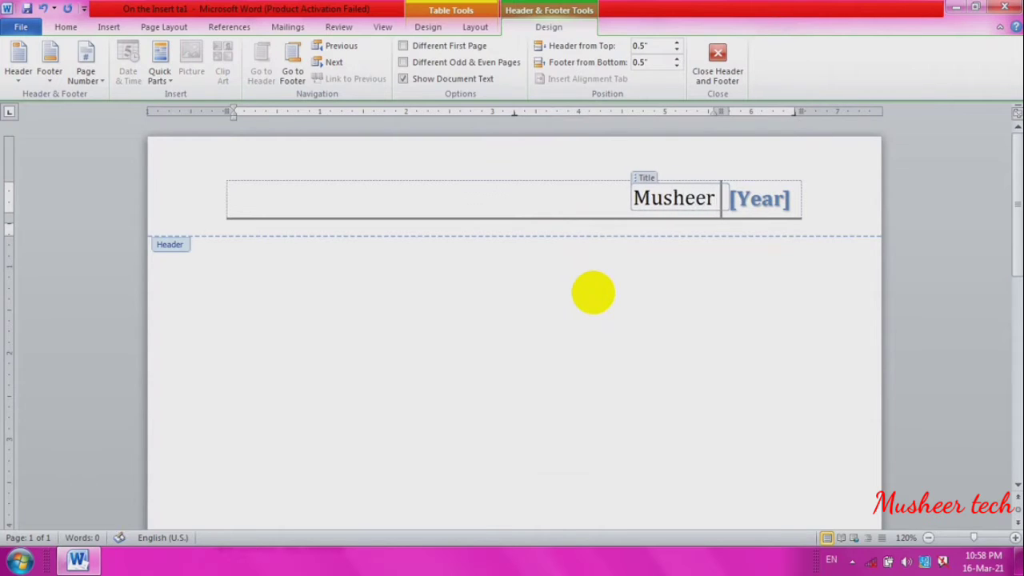
pyautogui.write(' tech')
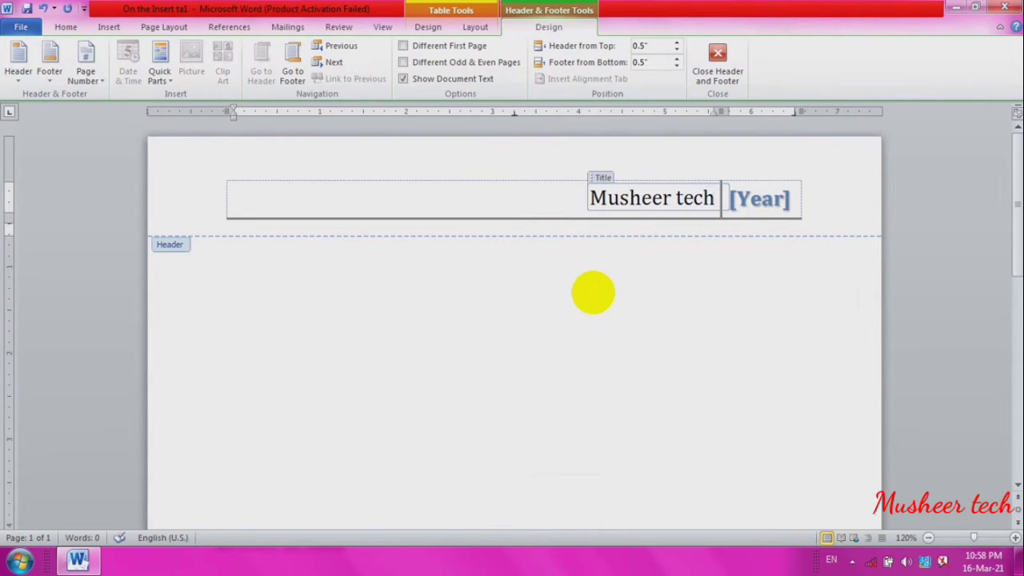
# Set the header's year to 2021 and finish editing the header
pyautogui.click(757, 201)
pyautogui.write('2021')
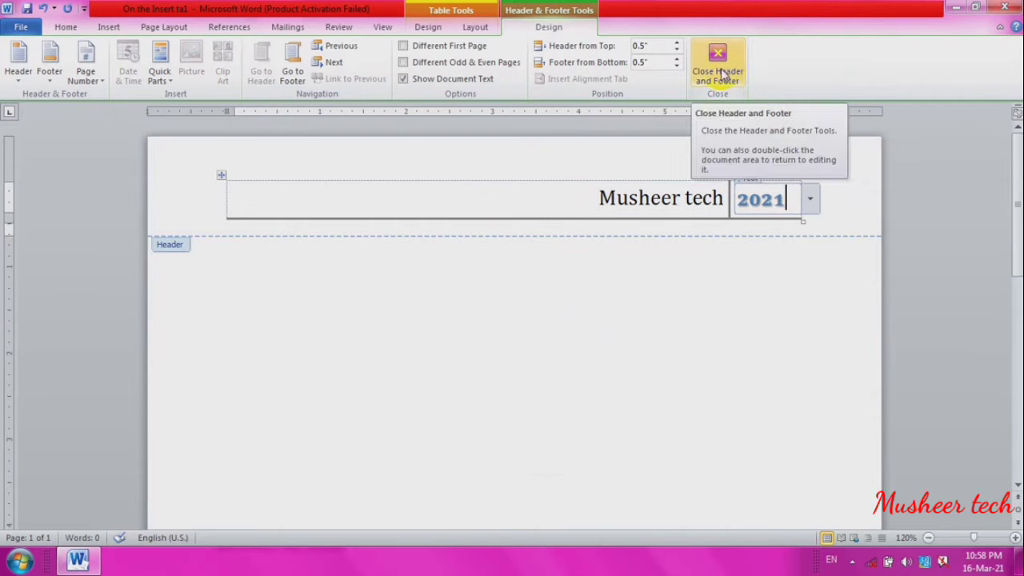
pyautogui.click(723, 66)
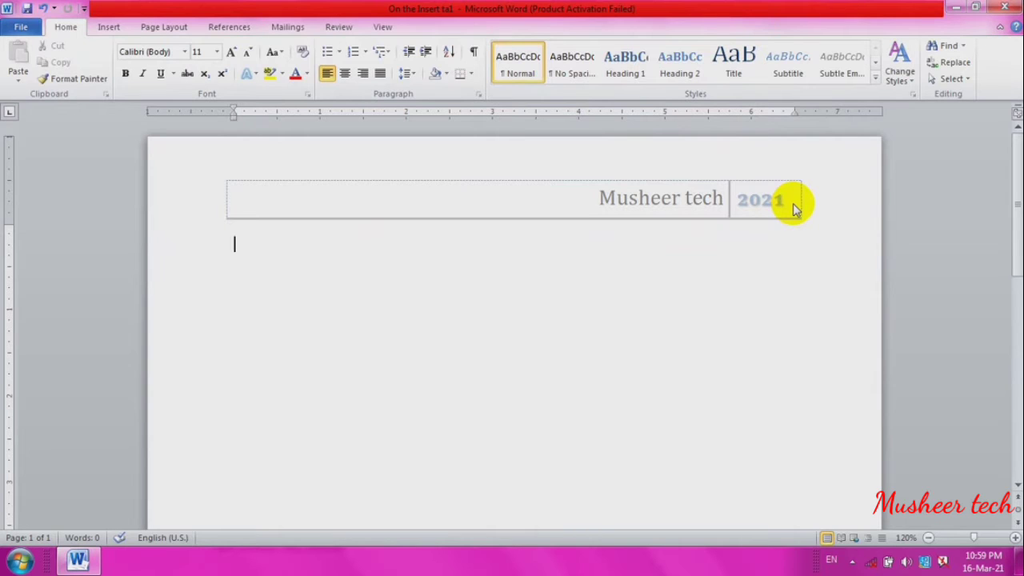
# Insert a page break to add a second page and check the header on both pages
pyautogui.hotkey('ctrl', 'Return')
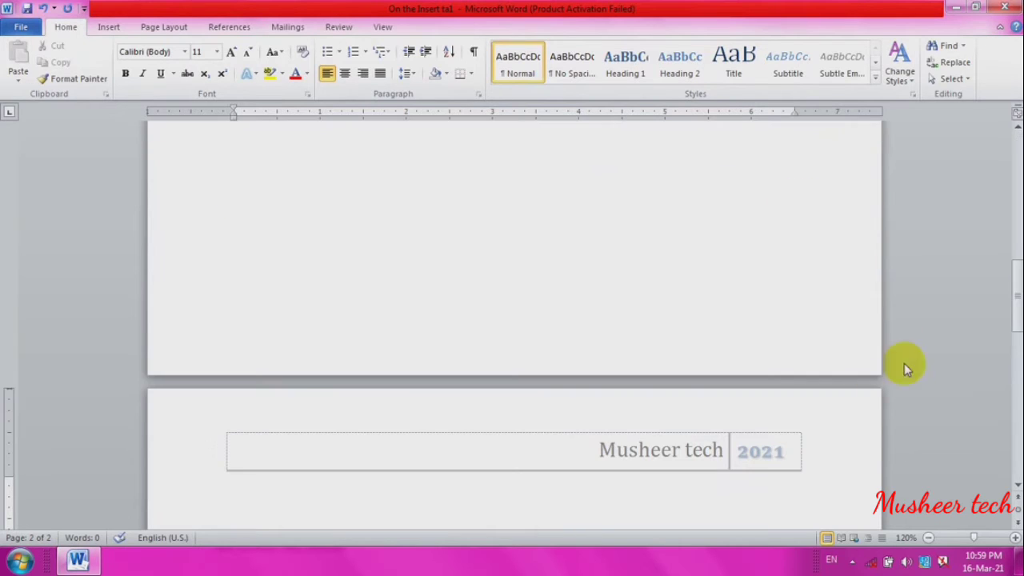
pyautogui.moveTo(1017, 281); pyautogui.dragTo(1018, 308)
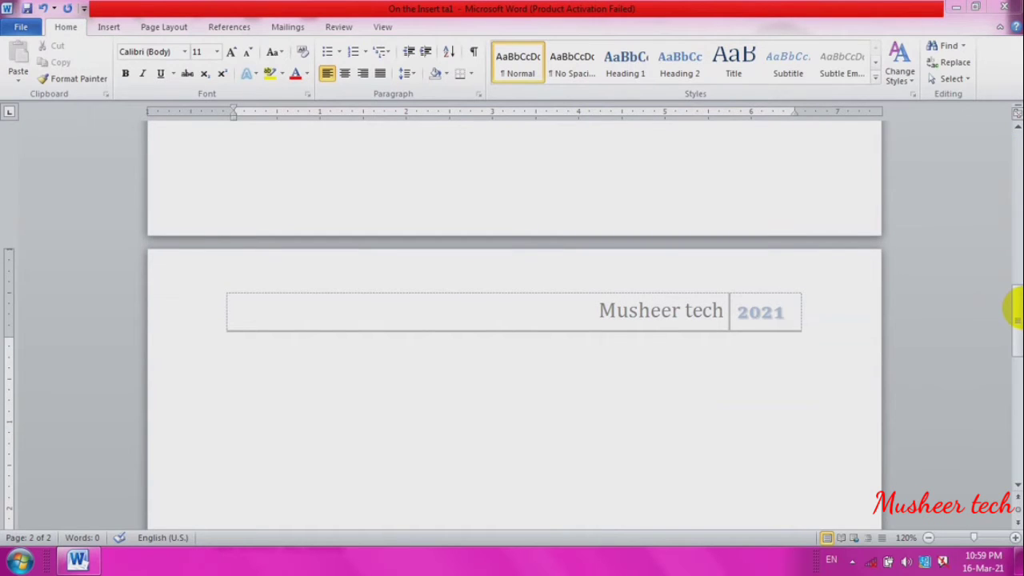
pyautogui.moveTo(1016, 302); pyautogui.dragTo(1016, 124)
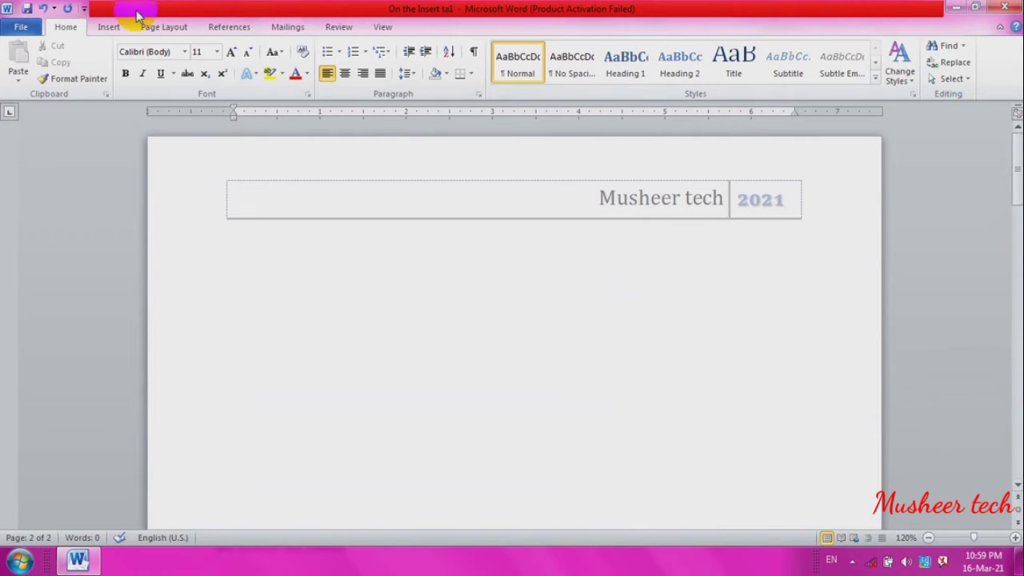
# Insert the built-in Alphabet footer, replace its placeholder with the postal address and finish editing the footer
pyautogui.click(113, 27)
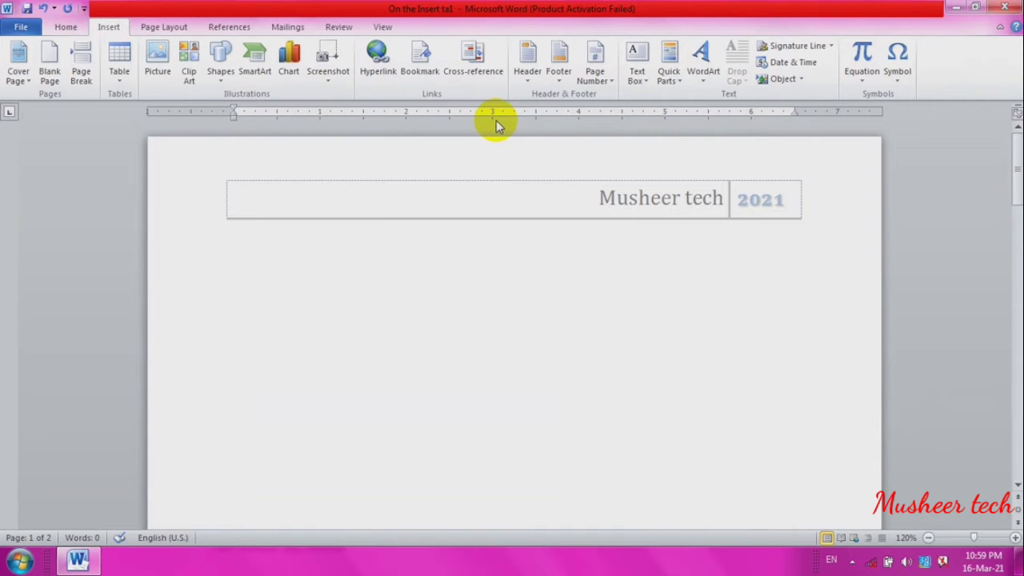
pyautogui.click(558, 62)
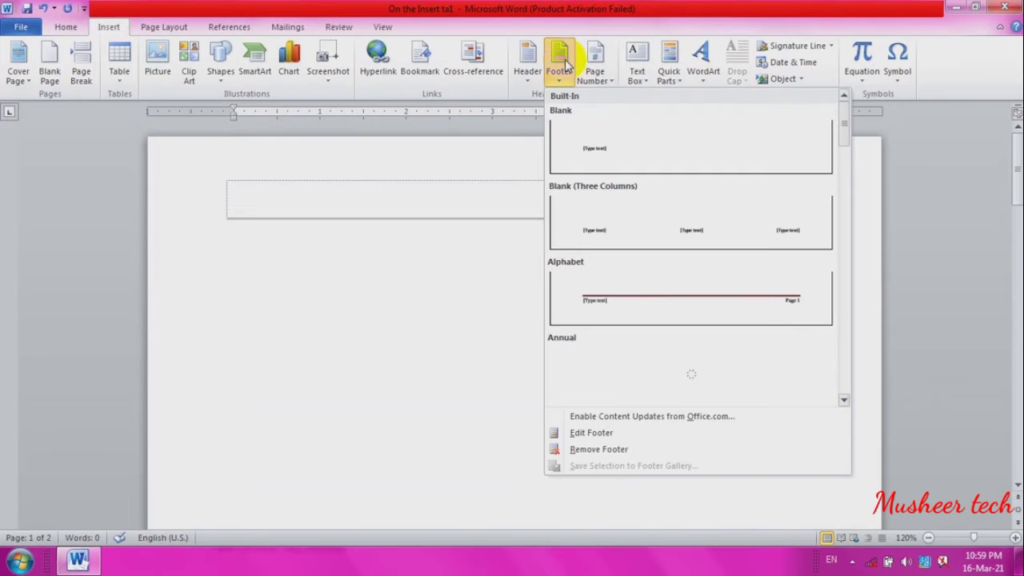
pyautogui.click(617, 290)
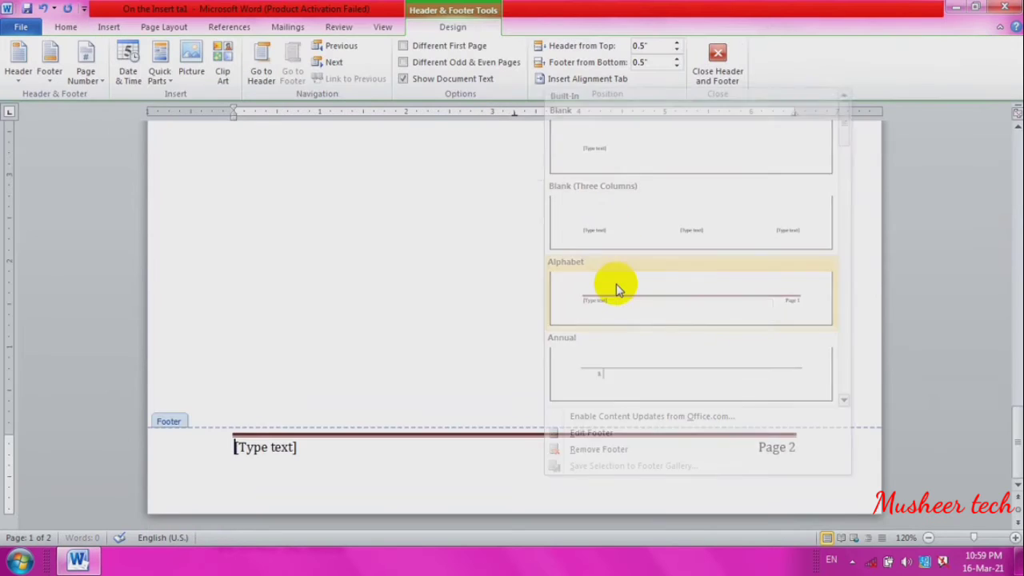
pyautogui.write('ar')
pyautogui.click(279, 445)
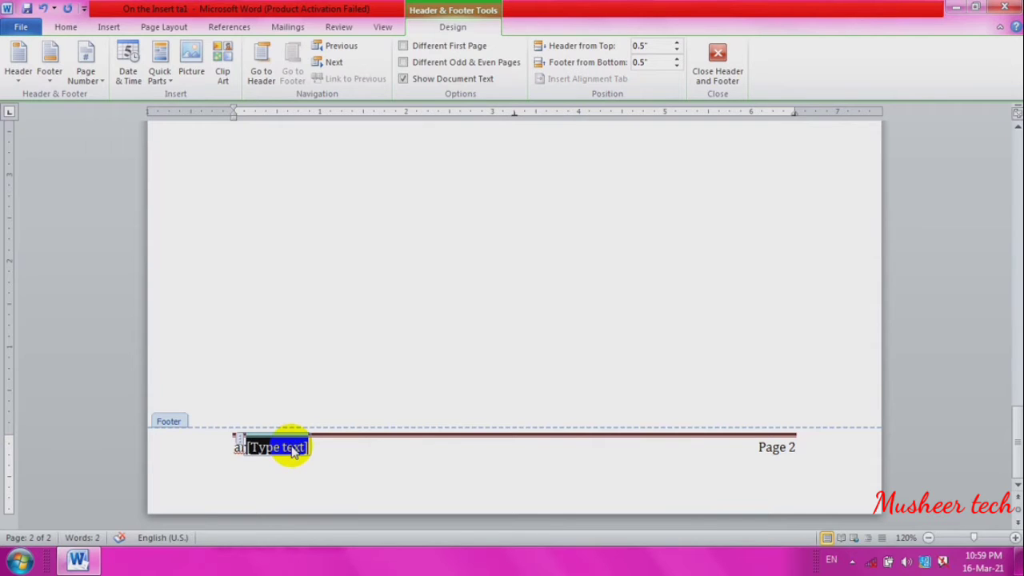
pyautogui.press('BackSpace')
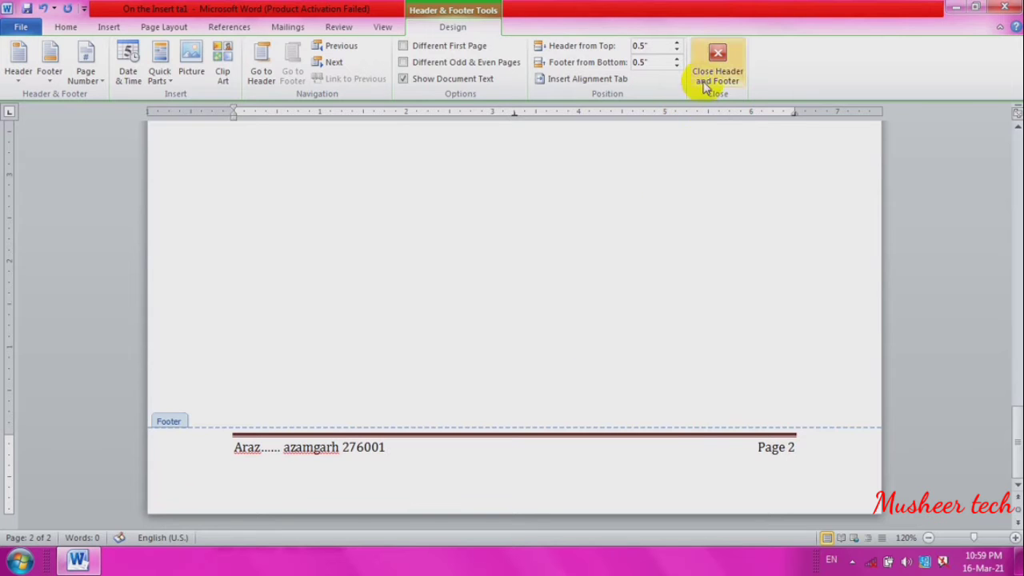
pyautogui.click(707, 83)
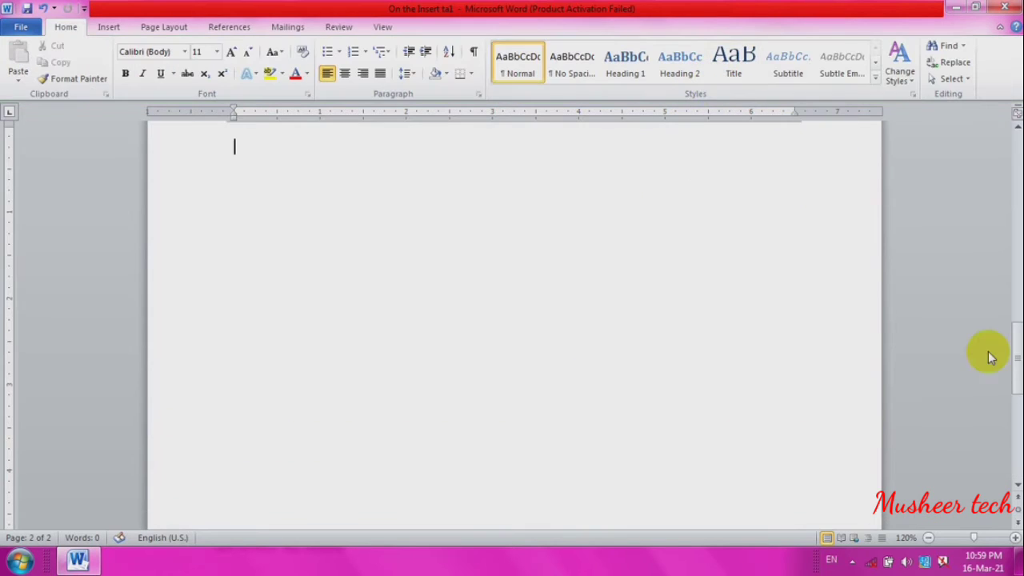
# View the footer on page 2 and insert another page break to add a third page
pyautogui.moveTo(1014, 360); pyautogui.dragTo(1016, 446)
pyautogui.hotkey('ctrl', 'Return')
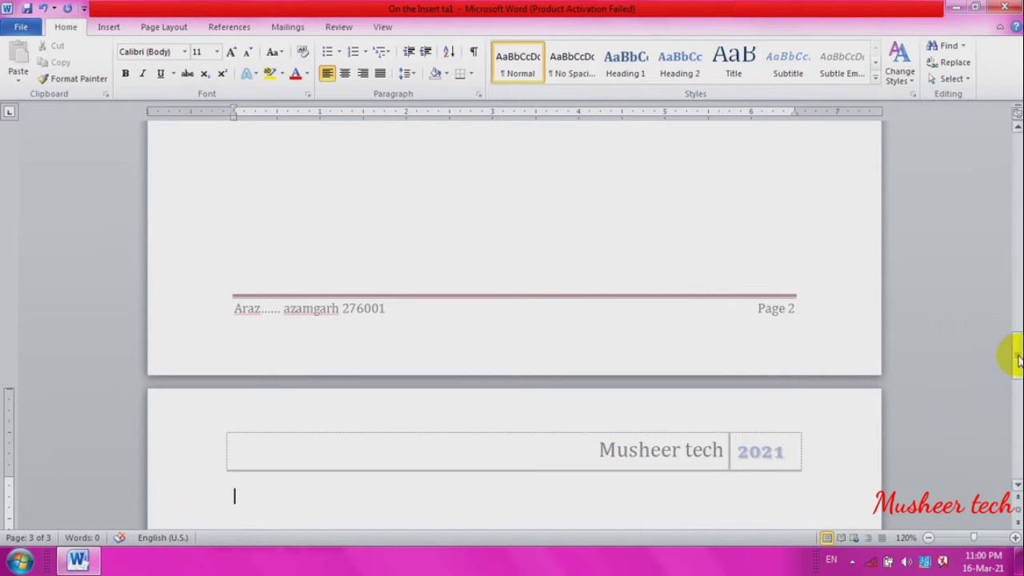
# Check the footer on page 3, then undo the page breaks, footer and header back to a blank single-page document
pyautogui.moveTo(1013, 347); pyautogui.dragTo(1017, 456)
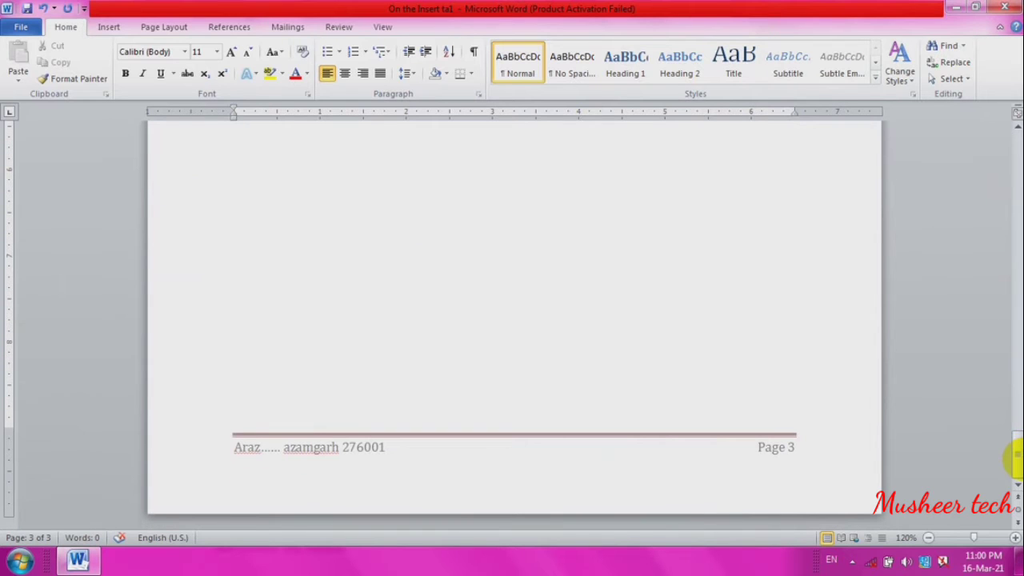
pyautogui.hotkey('ctrl', 'z')
pyautogui.hotkey('ctrl', 'z')
pyautogui.hotkey('ctrl', 'z')
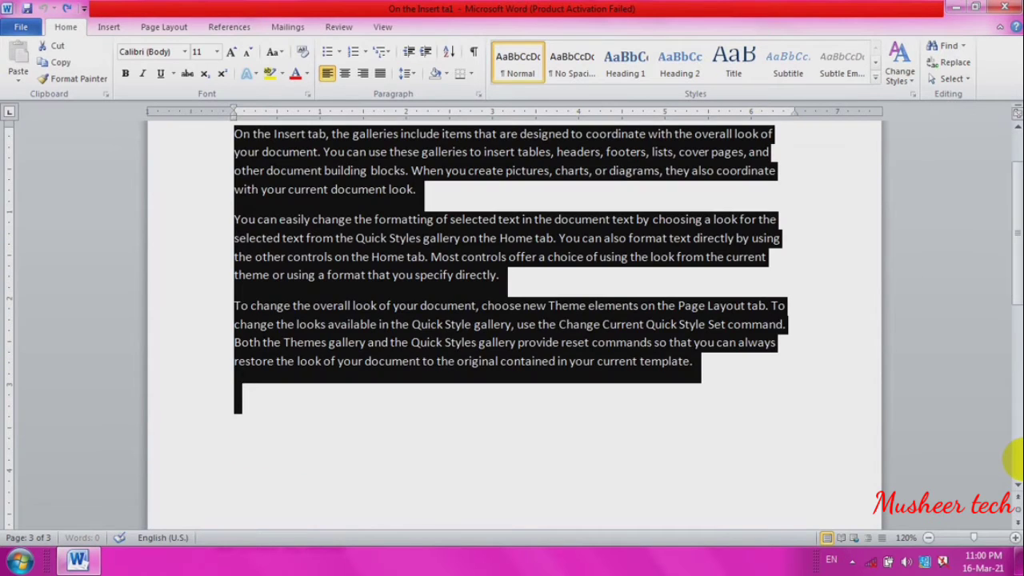
pyautogui.hotkey('ctrl', 'y')
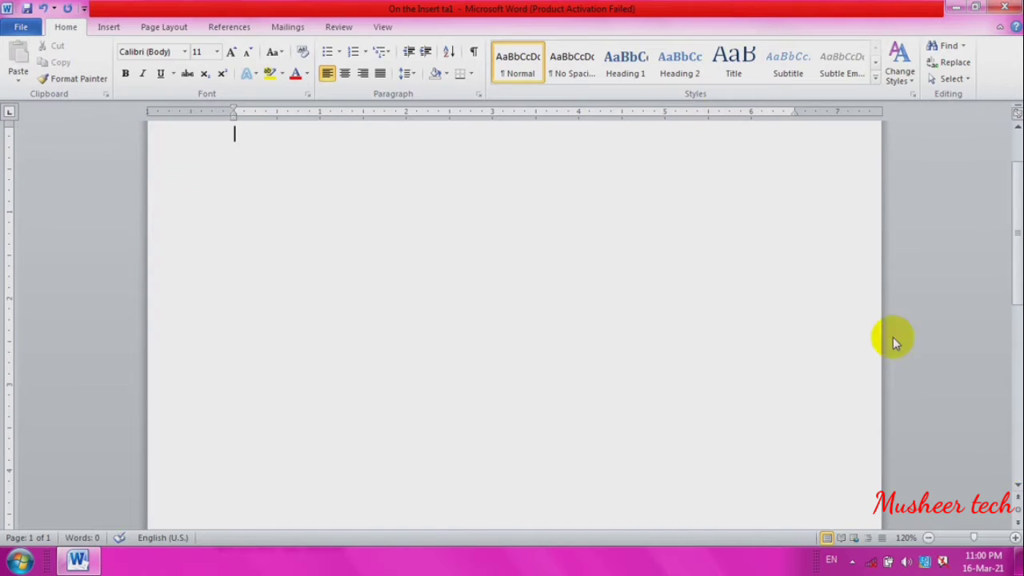
# Insert the Accent Bar 1 page number at the top of the page and finish editing the header
pyautogui.click(109, 27)
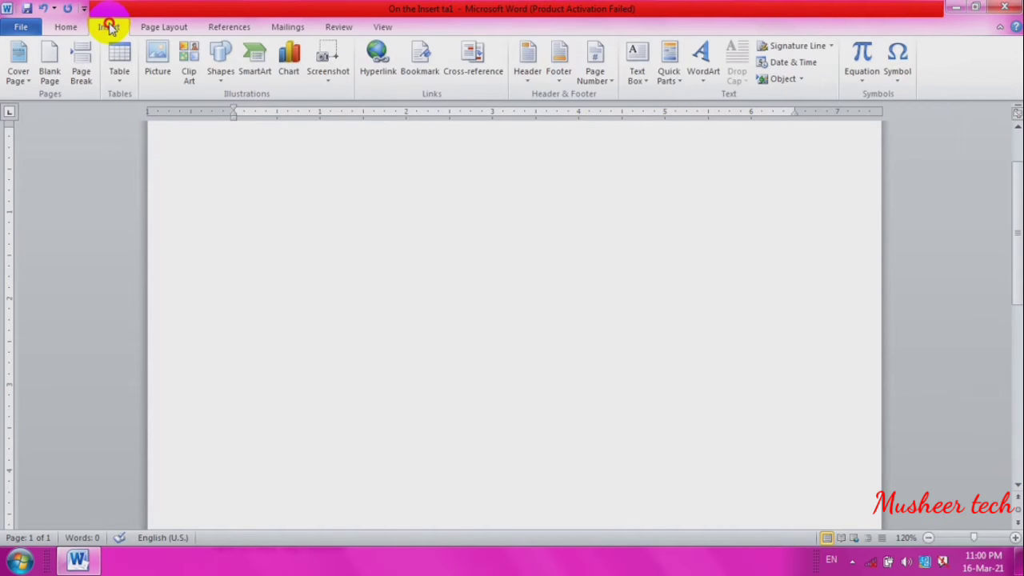
pyautogui.click(600, 78)
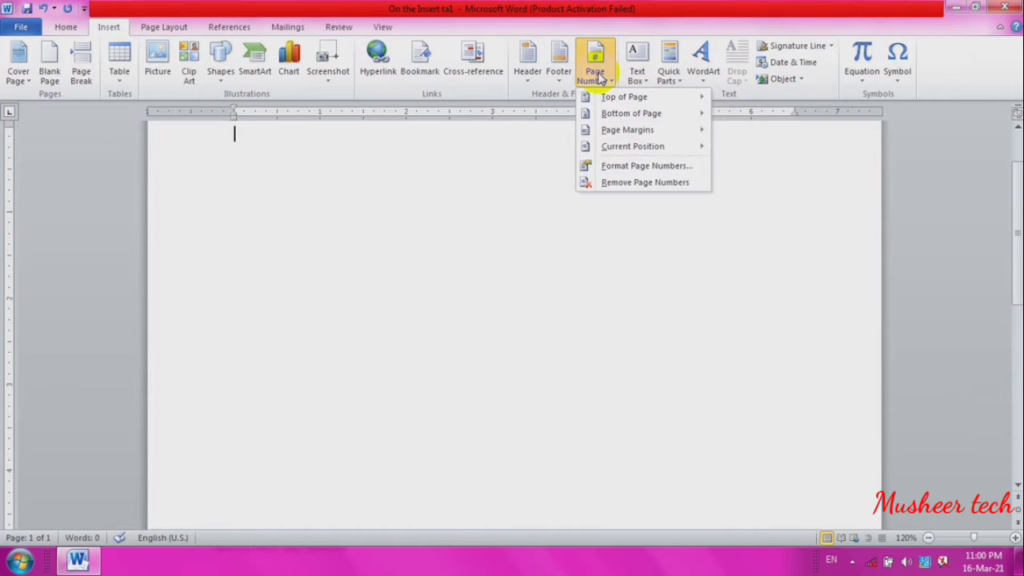
pyautogui.moveTo(604, 97)
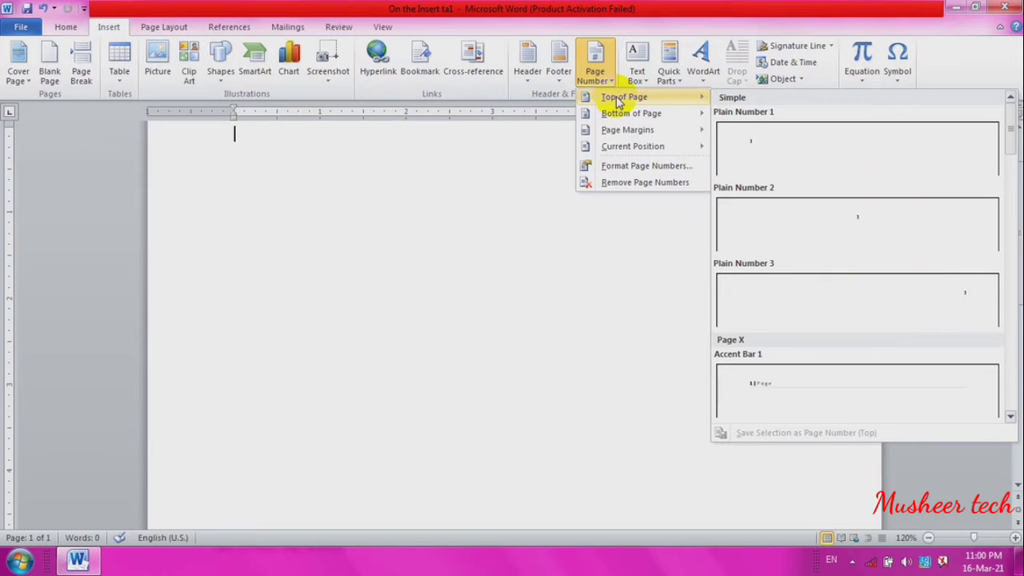
pyautogui.moveTo(620, 118)
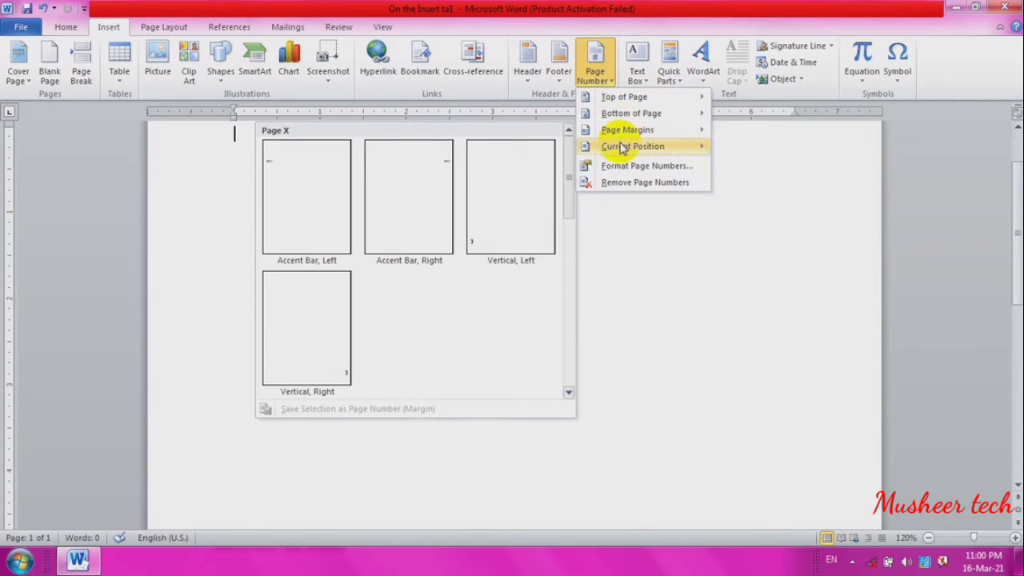
pyautogui.moveTo(623, 149)
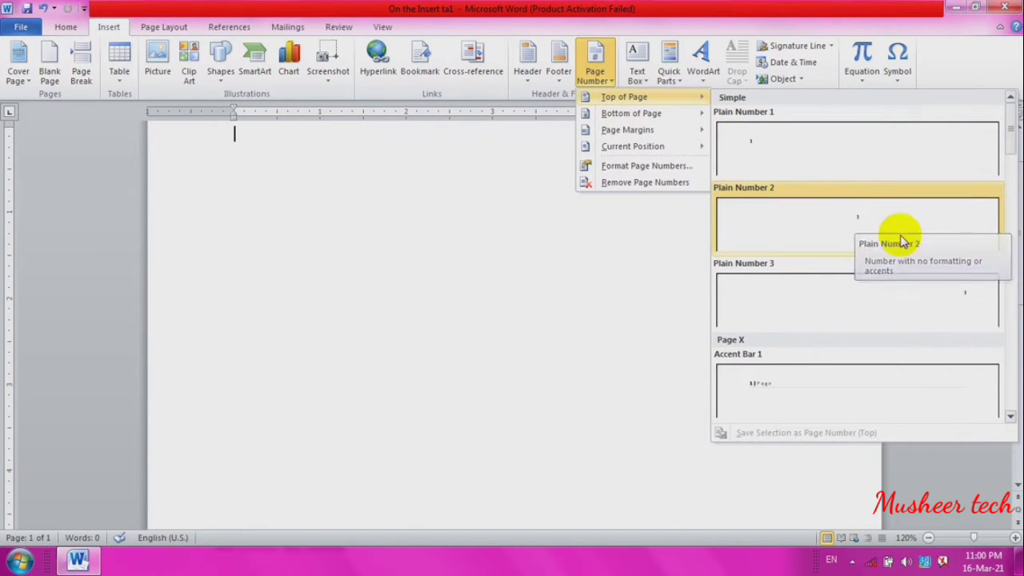
pyautogui.click(789, 394)
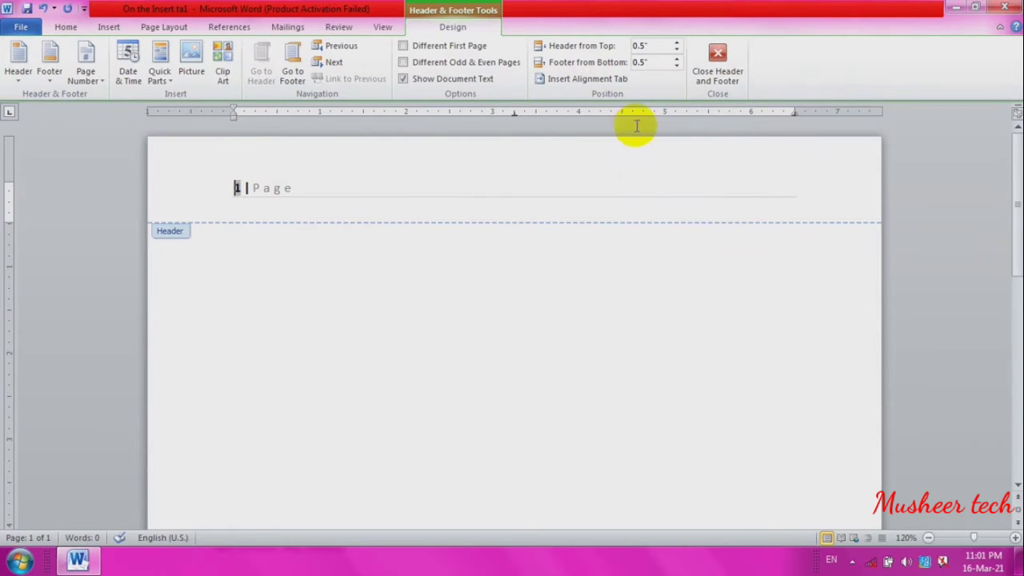
pyautogui.click(720, 69)
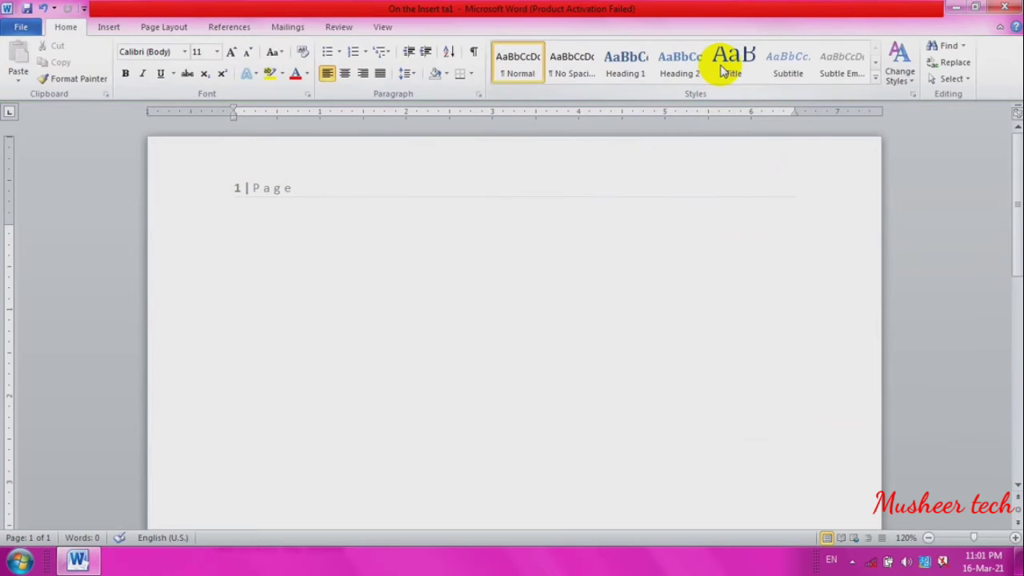
# Insert page breaks until the document has seven pages and check the page numbering through them
pyautogui.hotkey('ctrl', 'Return')
pyautogui.hotkey('ctrl', 'Return')
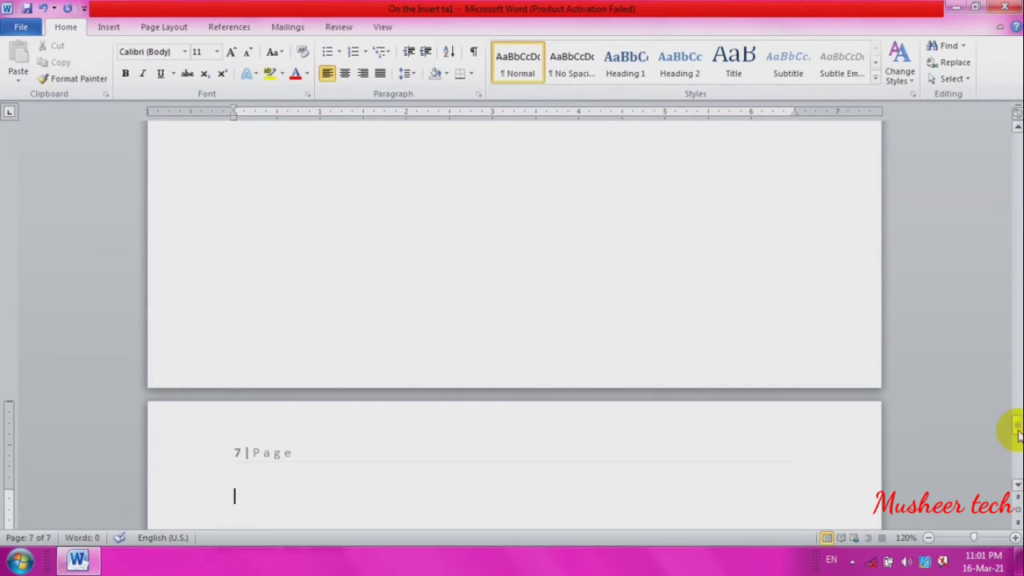
pyautogui.moveTo(1015, 424); pyautogui.dragTo(1016, 485)
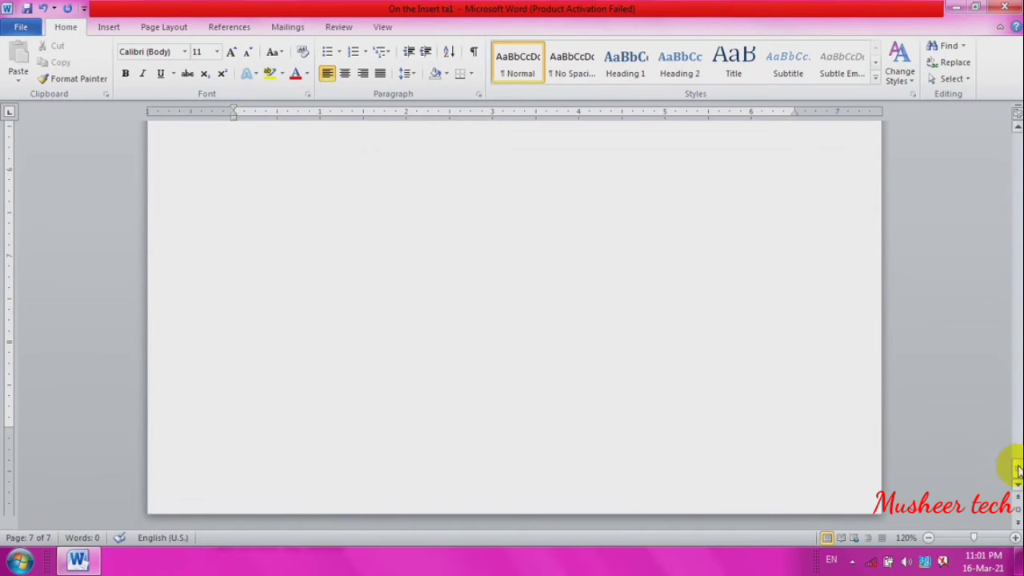
pyautogui.moveTo(1018, 471); pyautogui.dragTo(1017, 136)
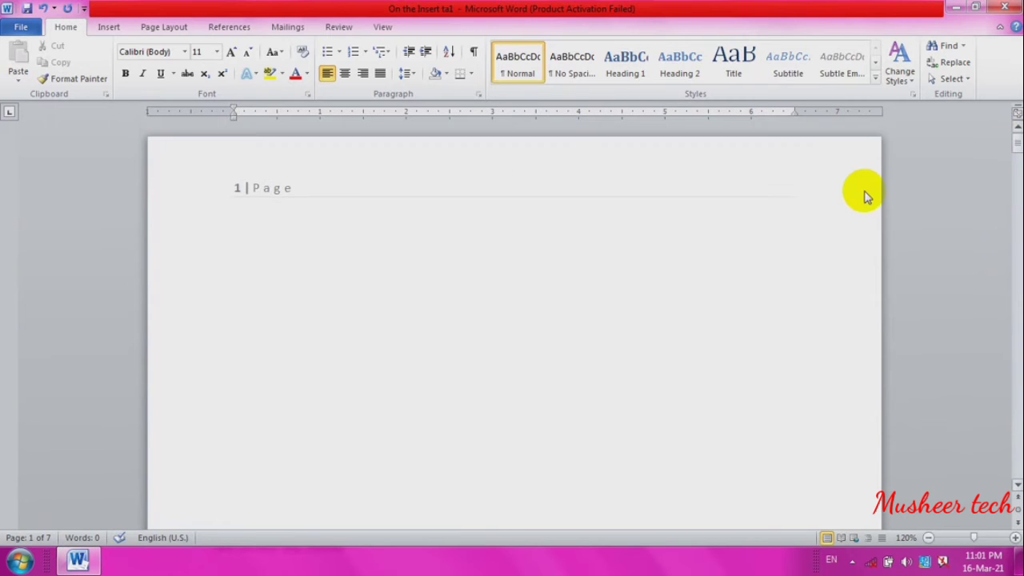
# Undo the page breaks and page number, leaving a blank single-page document without the sample text
pyautogui.hotkey('ctrl', 'a')
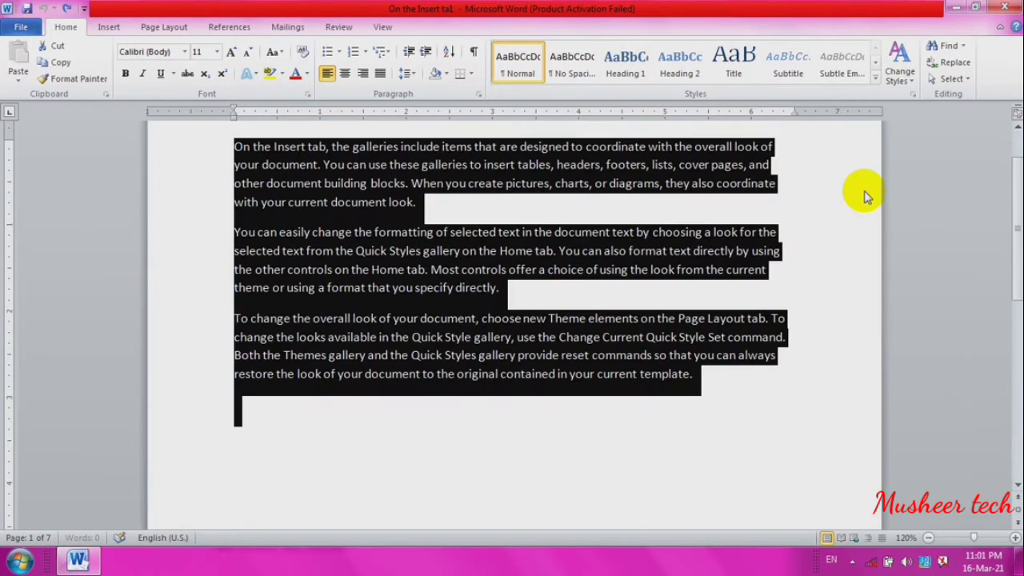
pyautogui.press('Delete')
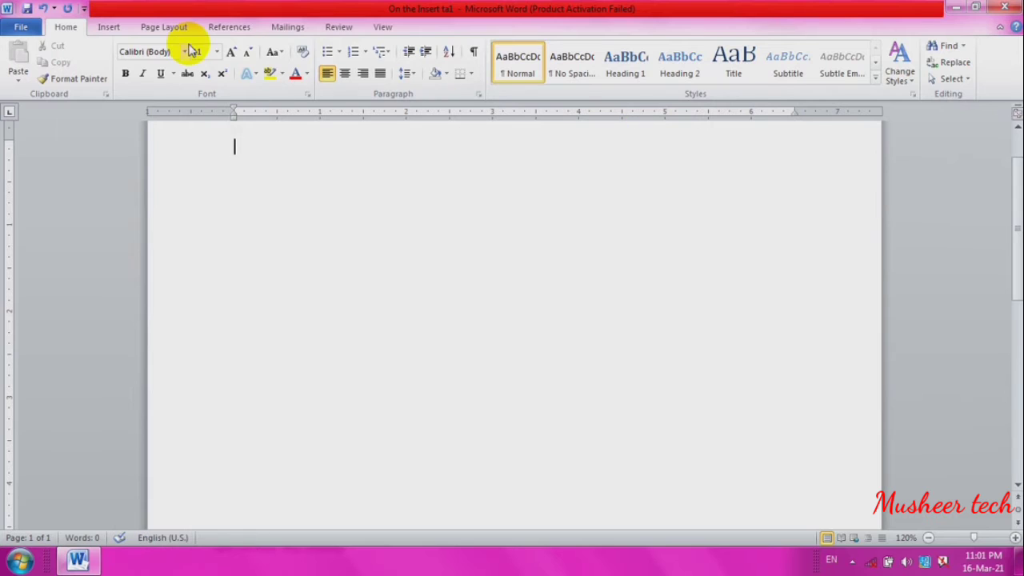
# Insert the built-in Alphabet Quote text box and move it up near the top of the page
pyautogui.click(112, 27)
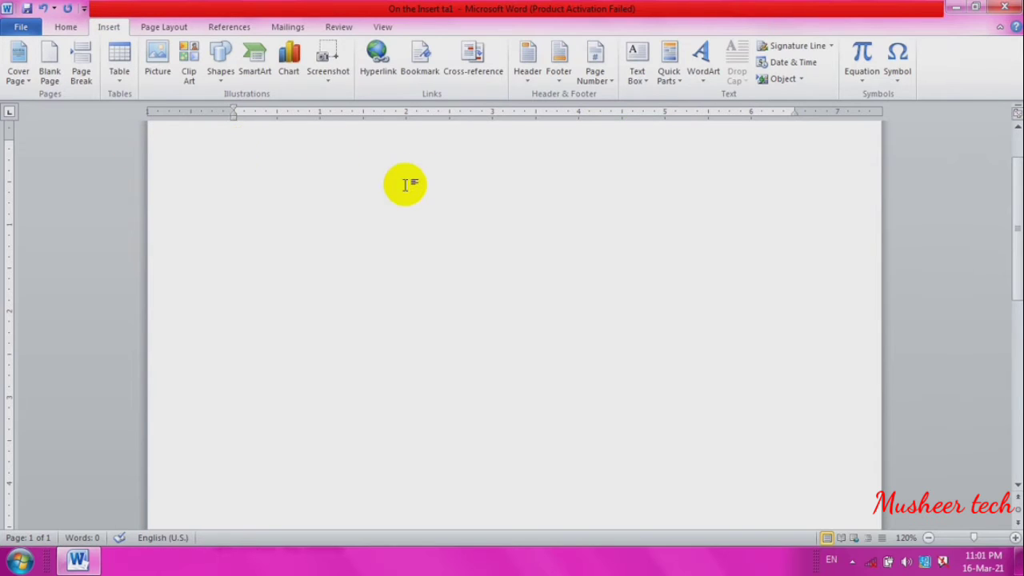
pyautogui.click(638, 76)
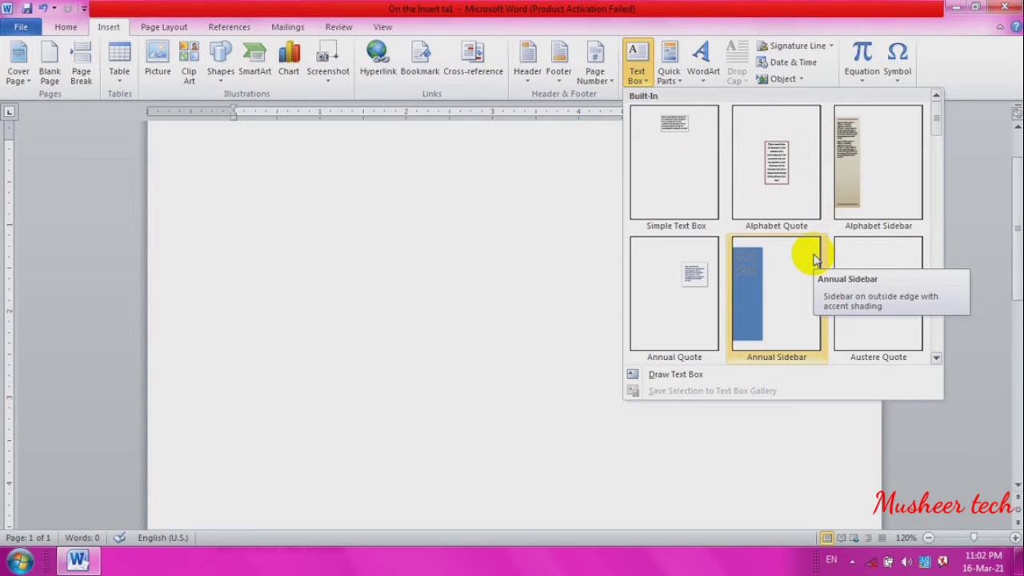
pyautogui.click(793, 180)
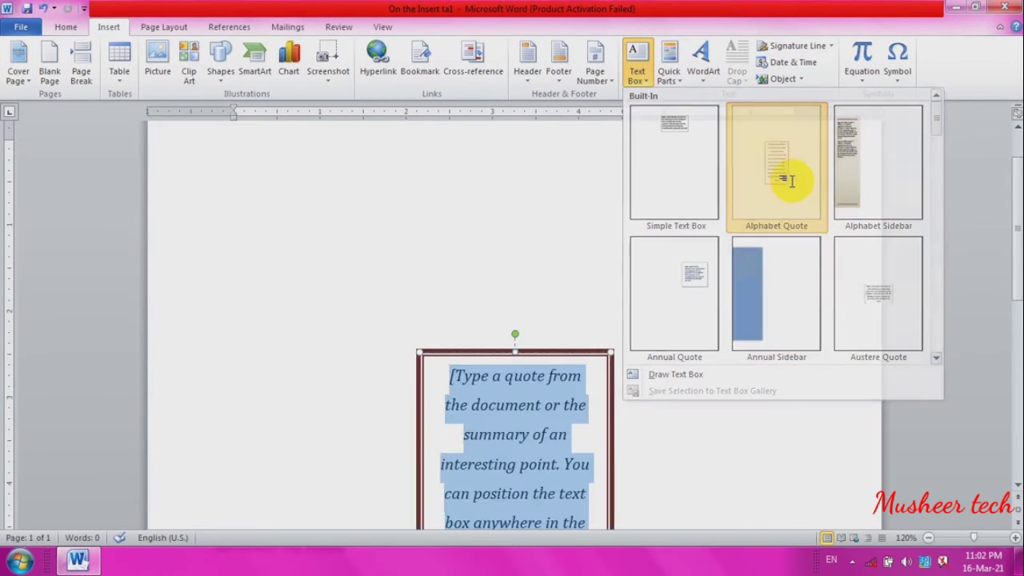
pyautogui.moveTo(585, 353); pyautogui.dragTo(573, 146)
pyautogui.click(569, 392)
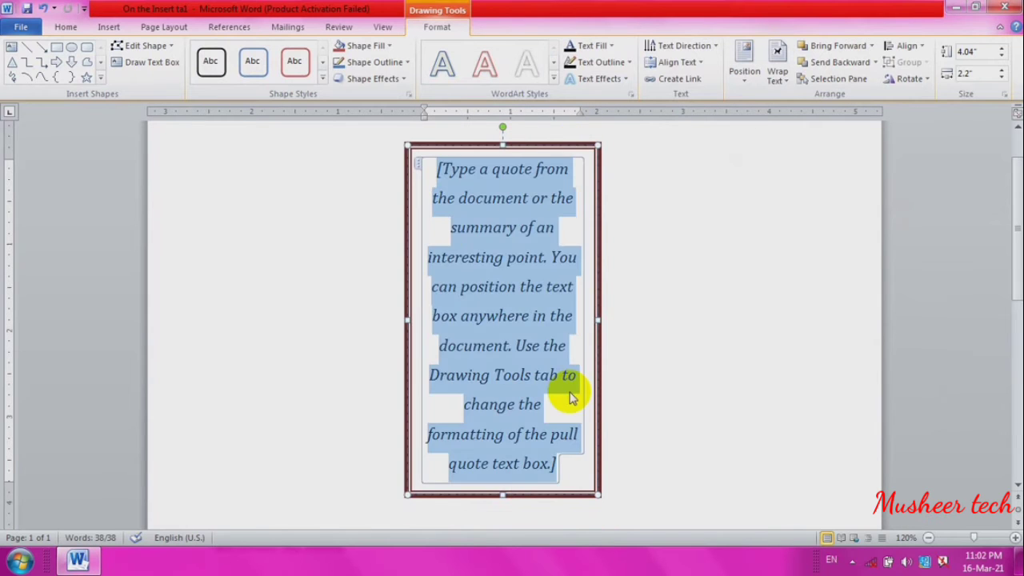
# Replace the text box's placeholder with sample text generated by =rand()
pyautogui.press('Delete')
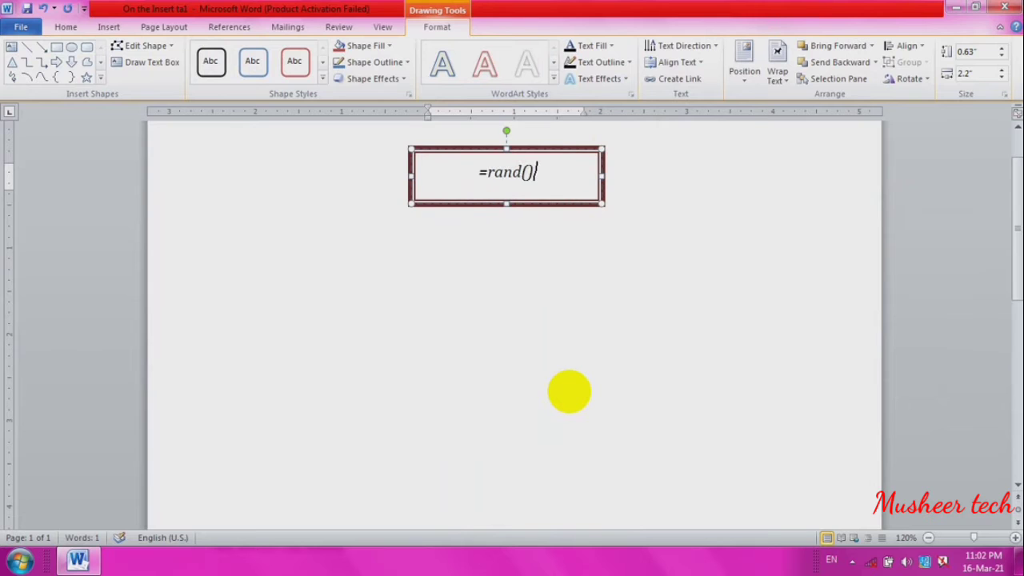
pyautogui.write('=rand()')
pyautogui.press('Return')
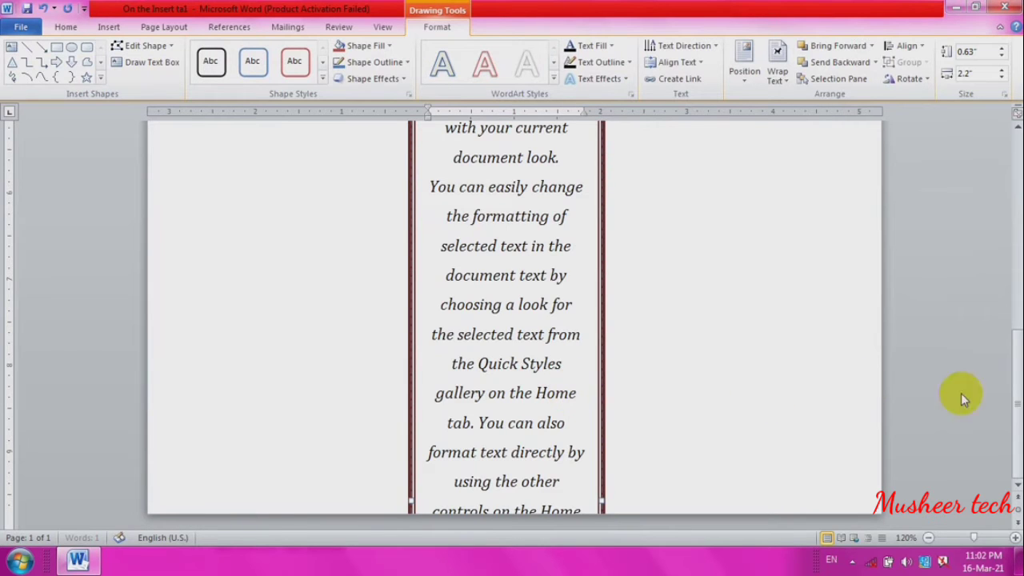
# Try several outlined and filled shape styles on the text box and apply the purple filled style
pyautogui.moveTo(1010, 365); pyautogui.dragTo(1016, 180)
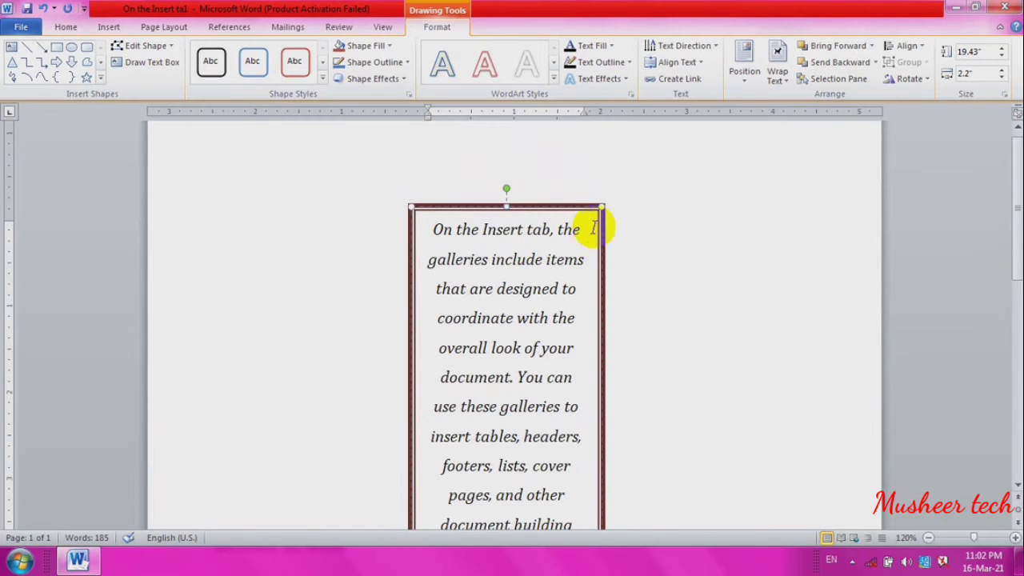
pyautogui.click(312, 74)
pyautogui.click(260, 63)
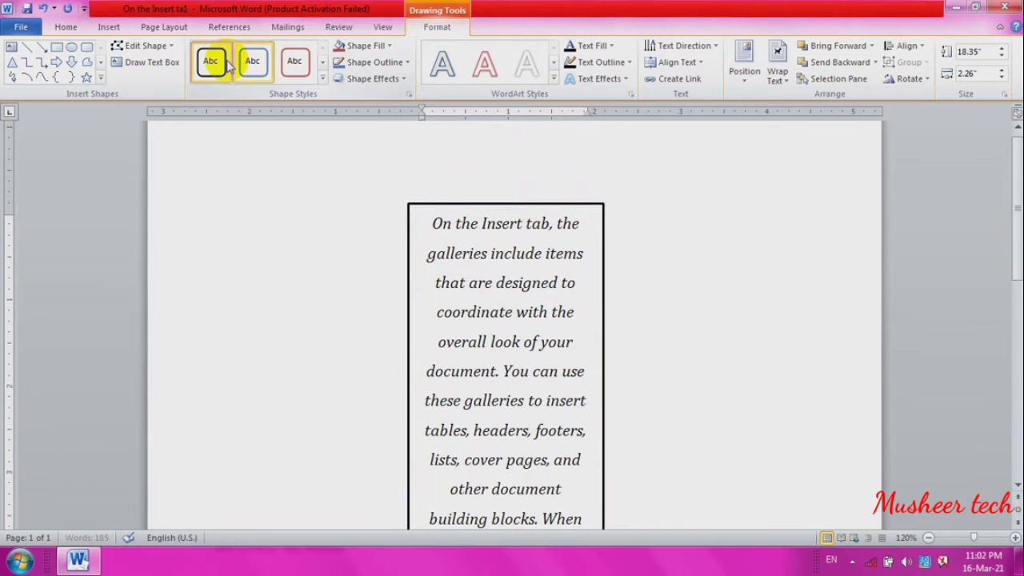
pyautogui.click(322, 62)
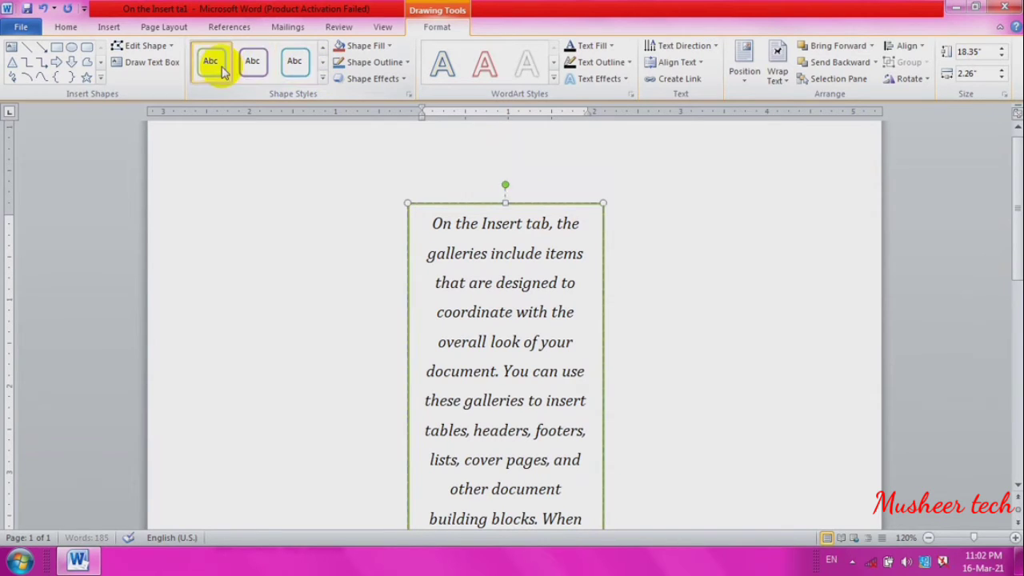
pyautogui.click(323, 62)
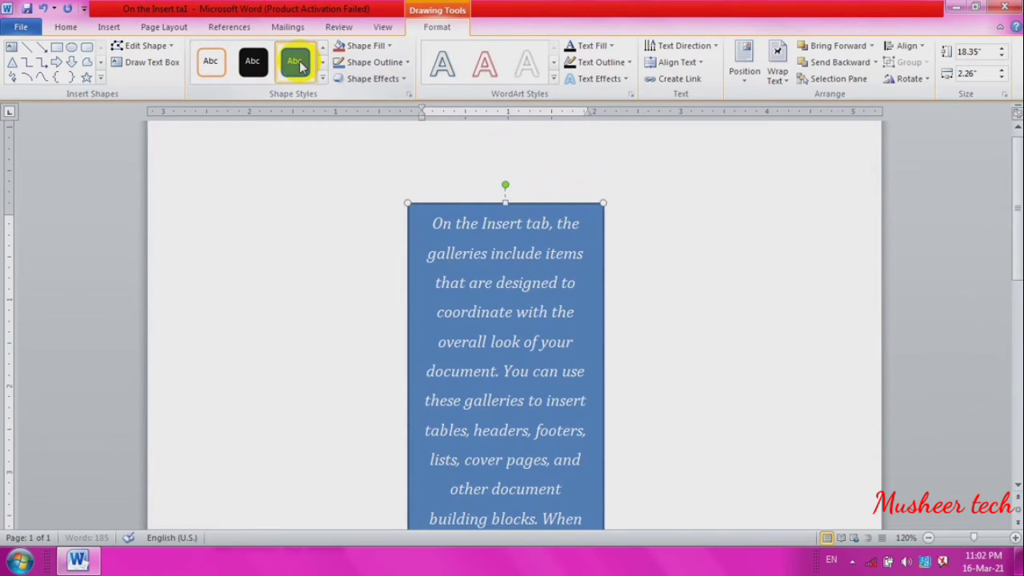
pyautogui.click(210, 64)
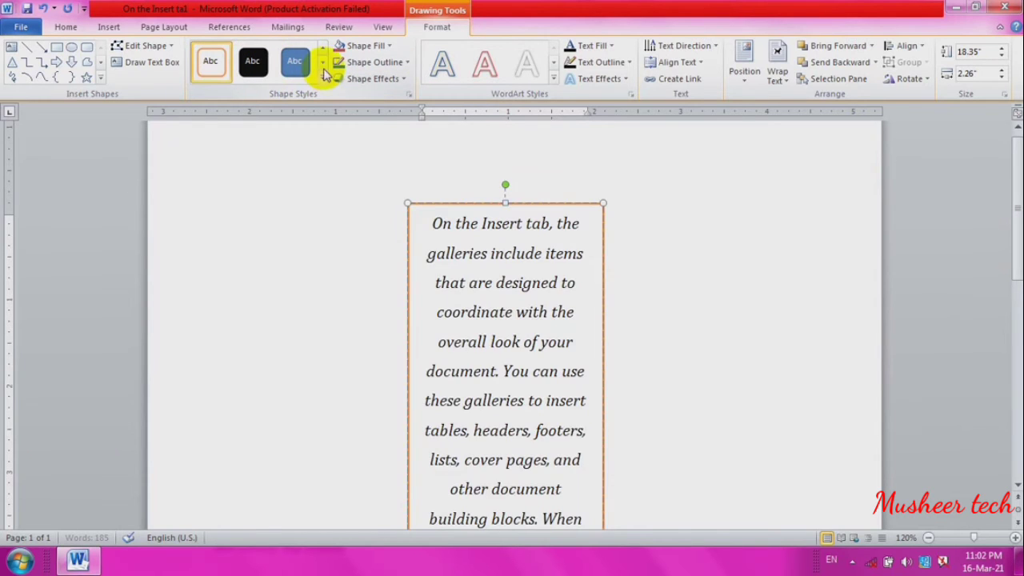
pyautogui.click(323, 65)
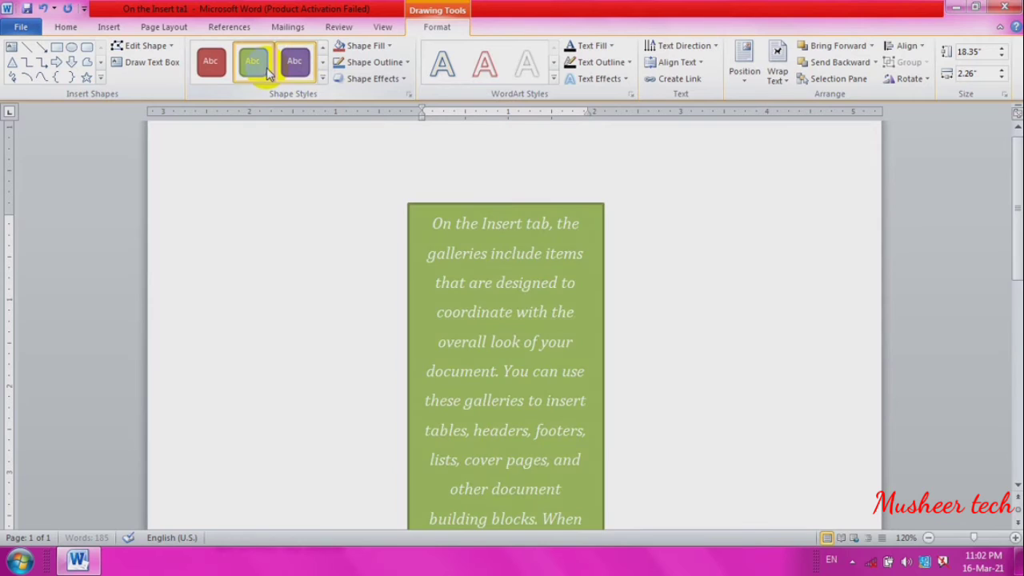
pyautogui.click(210, 64)
pyautogui.click(322, 64)
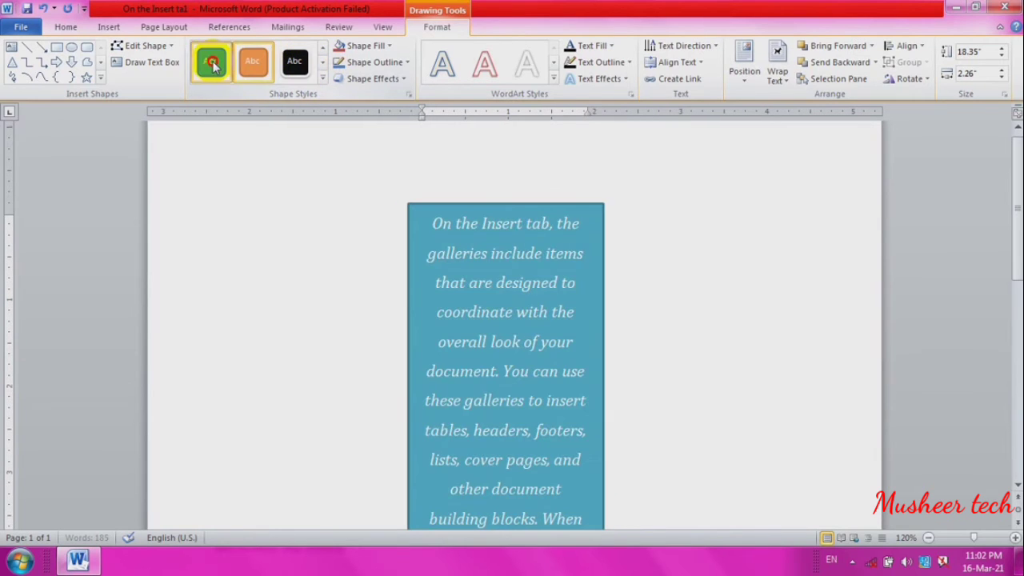
pyautogui.click(322, 62)
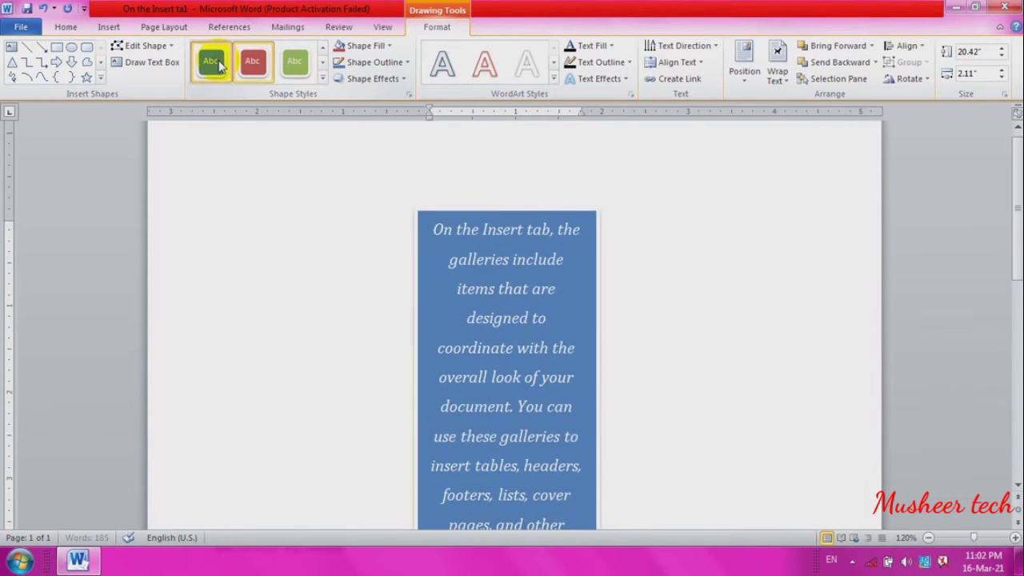
pyautogui.click(323, 62)
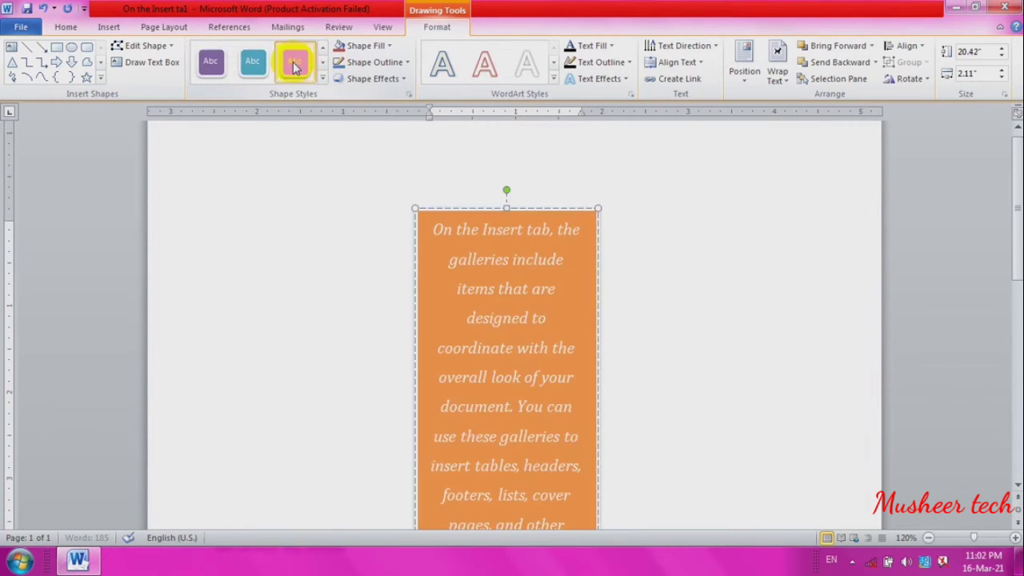
pyautogui.click(210, 62)
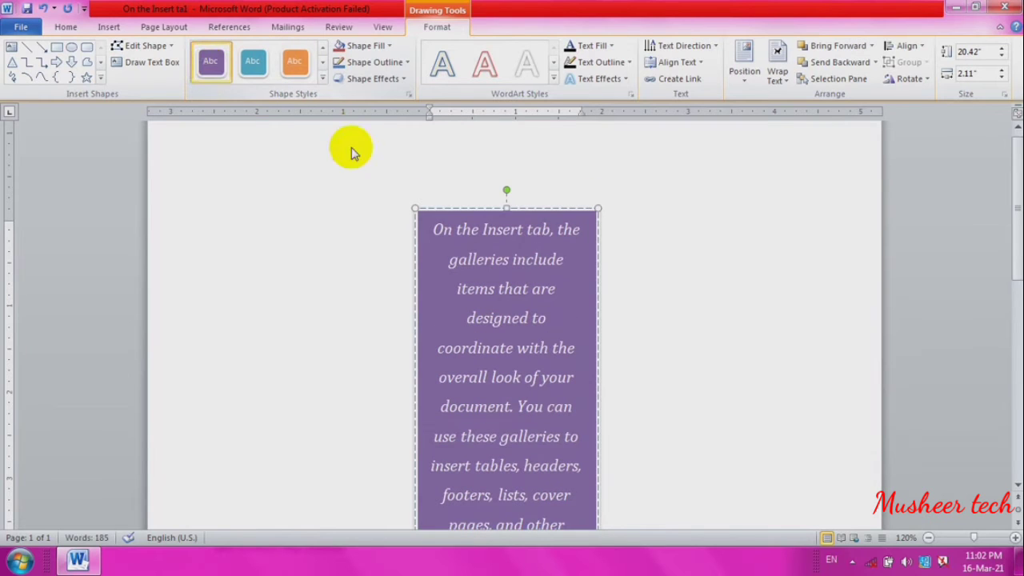
# Set the text box's fill to the standard dark blue and its outline to the standard red
pyautogui.click(366, 45)
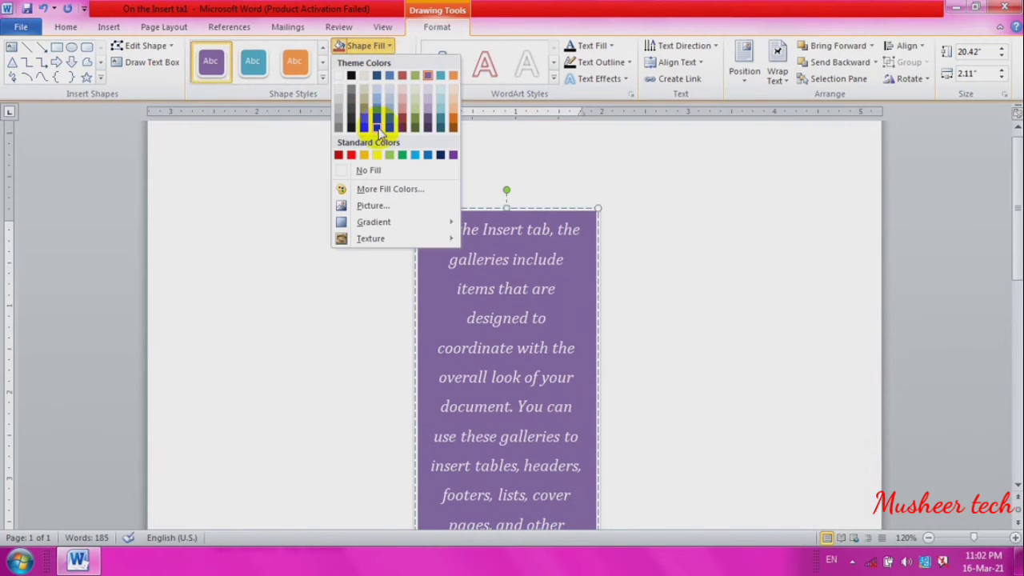
pyautogui.click(441, 155)
pyautogui.click(376, 62)
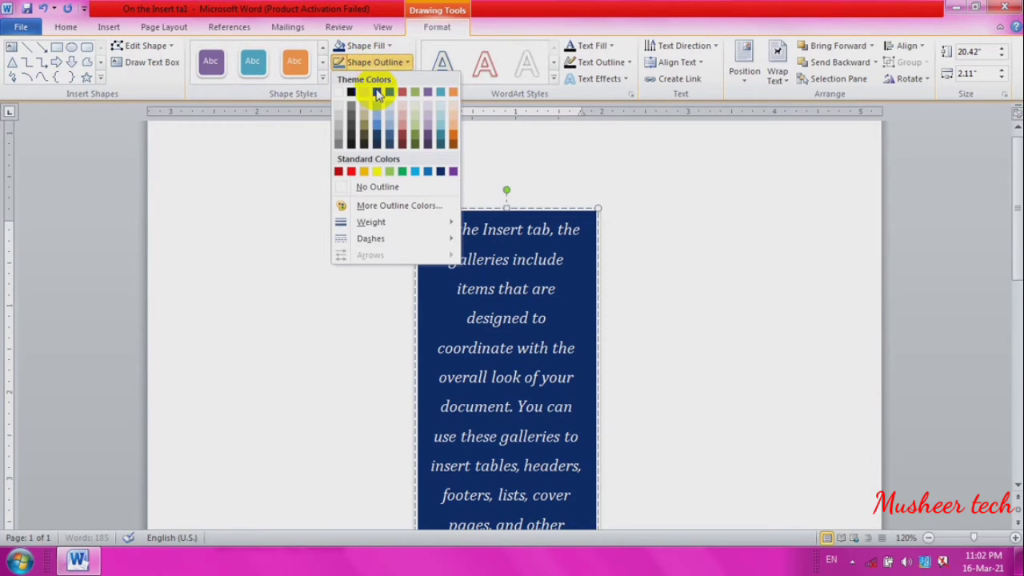
pyautogui.click(351, 171)
# Preview outline weights for the text box and give its outline a dotted dash style
pyautogui.click(389, 63)
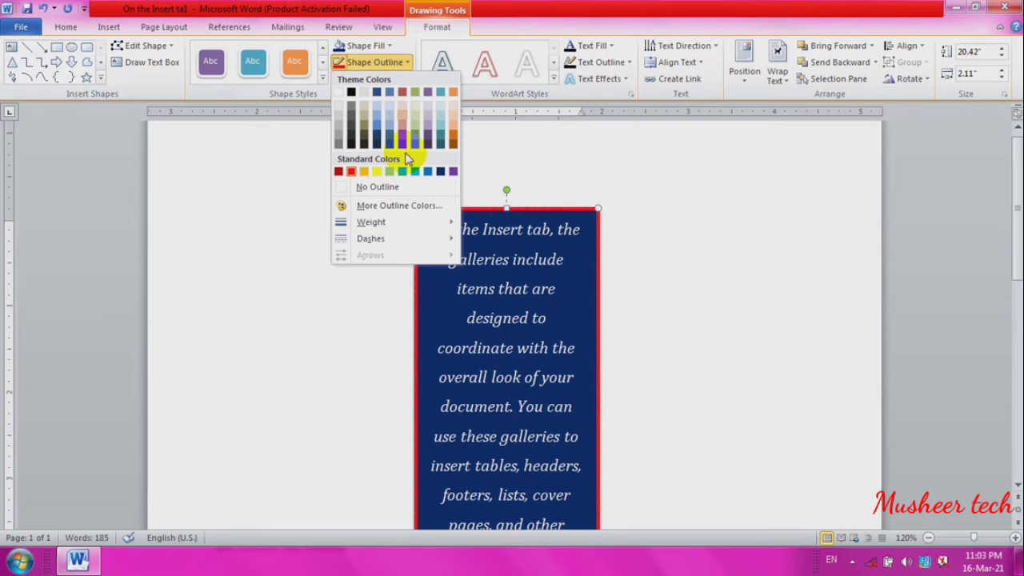
pyautogui.click(411, 224)
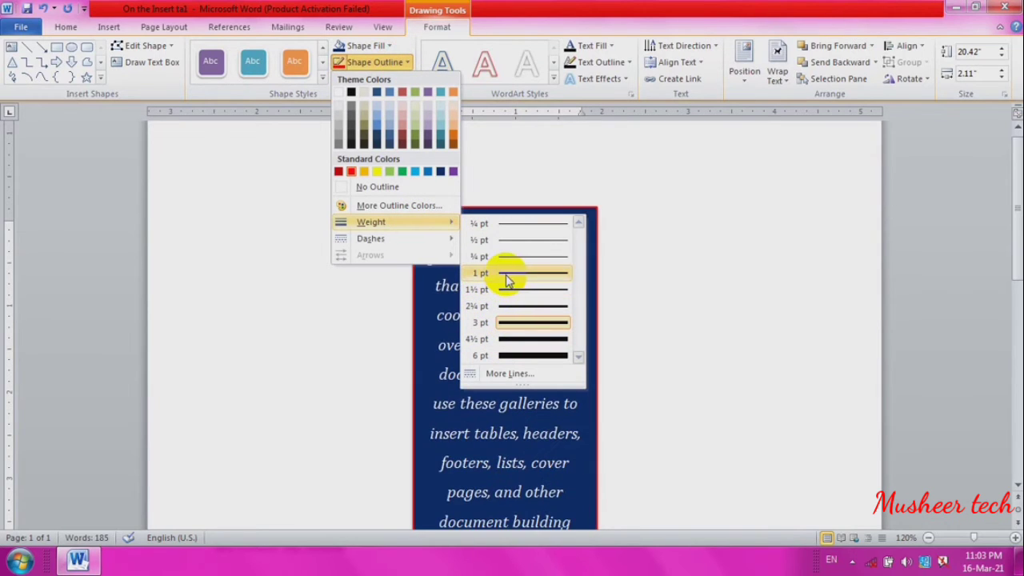
pyautogui.moveTo(446, 239)
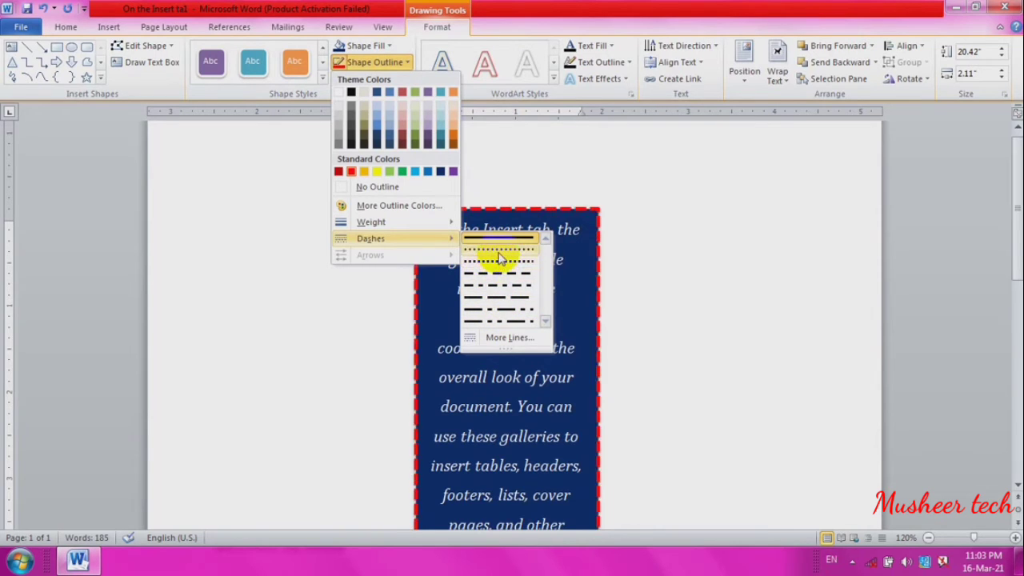
pyautogui.click(499, 257)
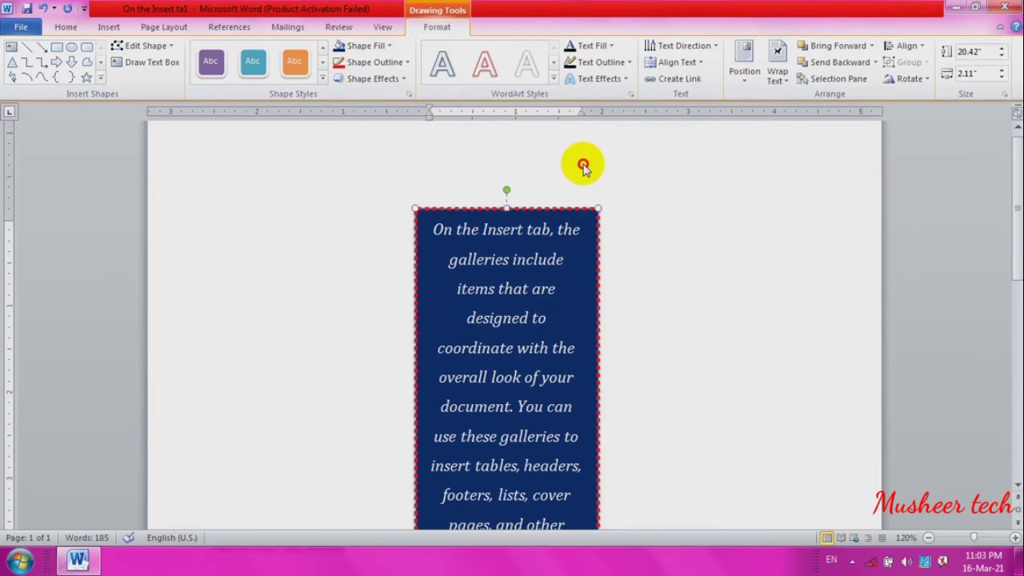
pyautogui.click(109, 26)
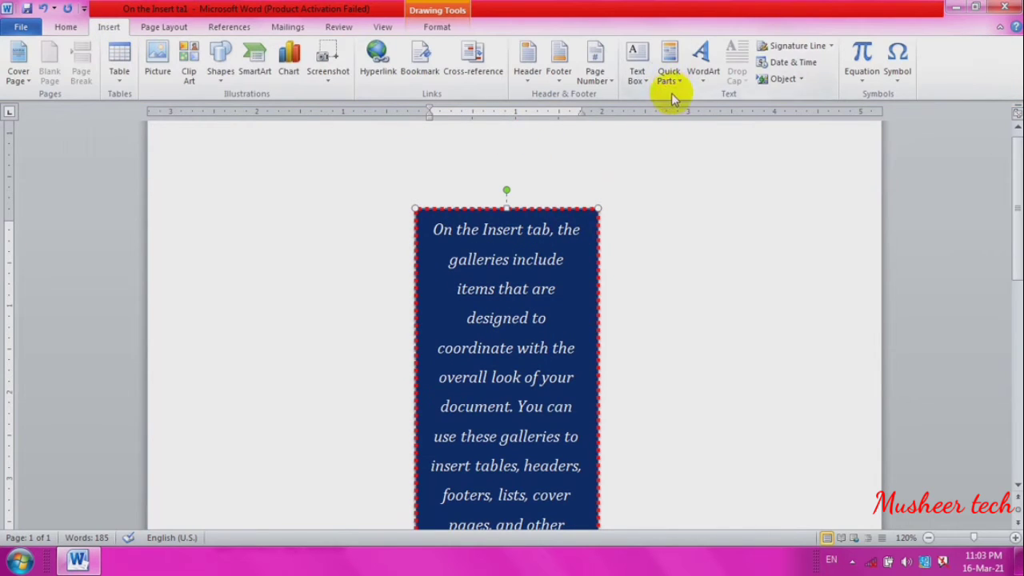
pyautogui.doubleClick(647, 9)
pyautogui.click(868, 34)
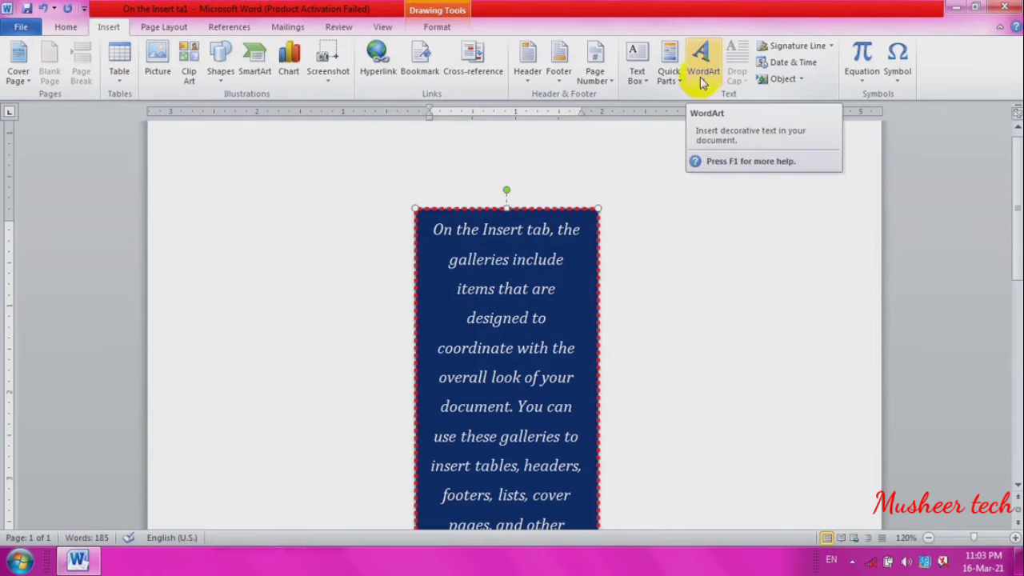
pyautogui.scroll(-10, 700, 112)
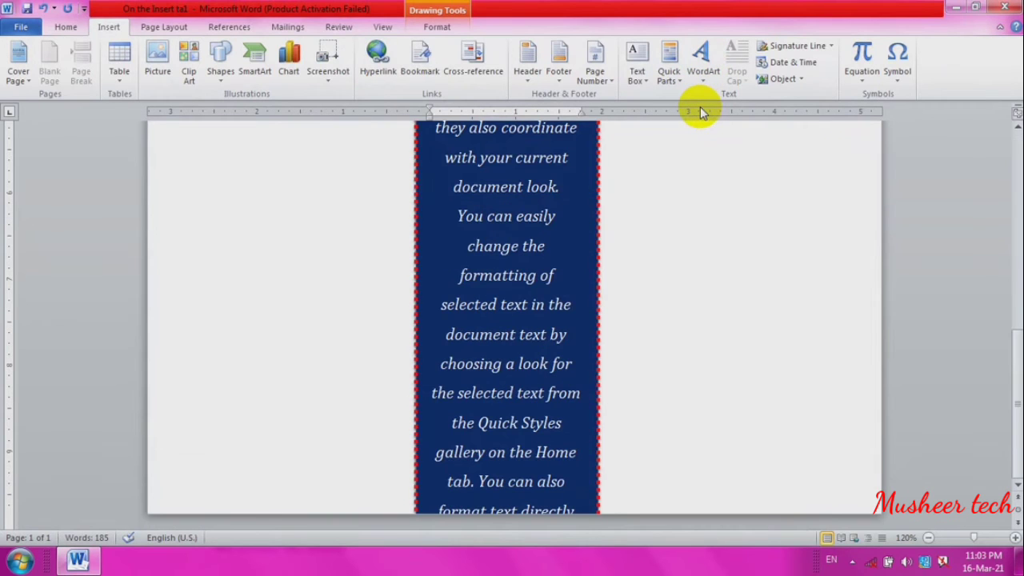
pyautogui.click(703, 64)
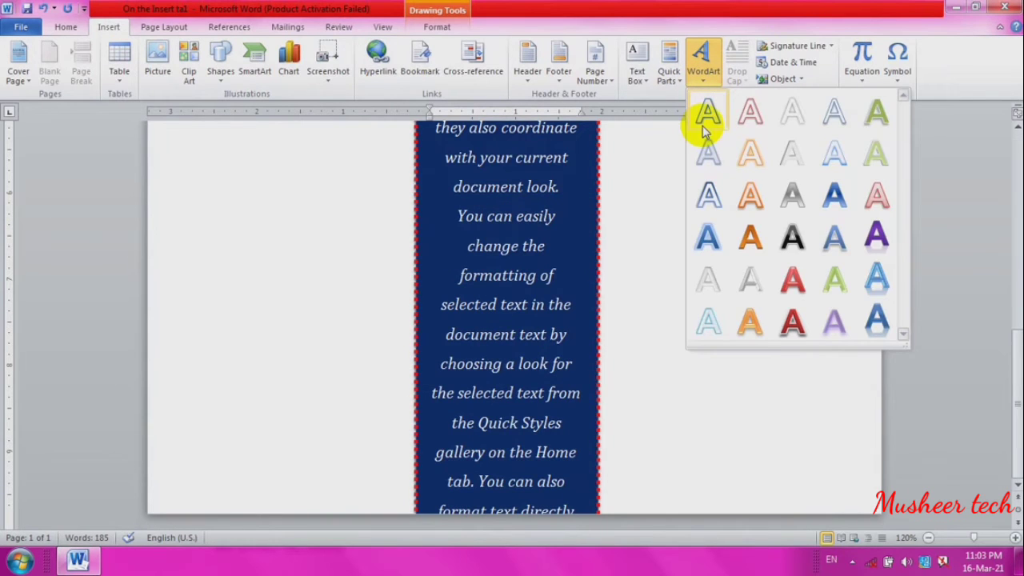
pyautogui.click(653, 195)
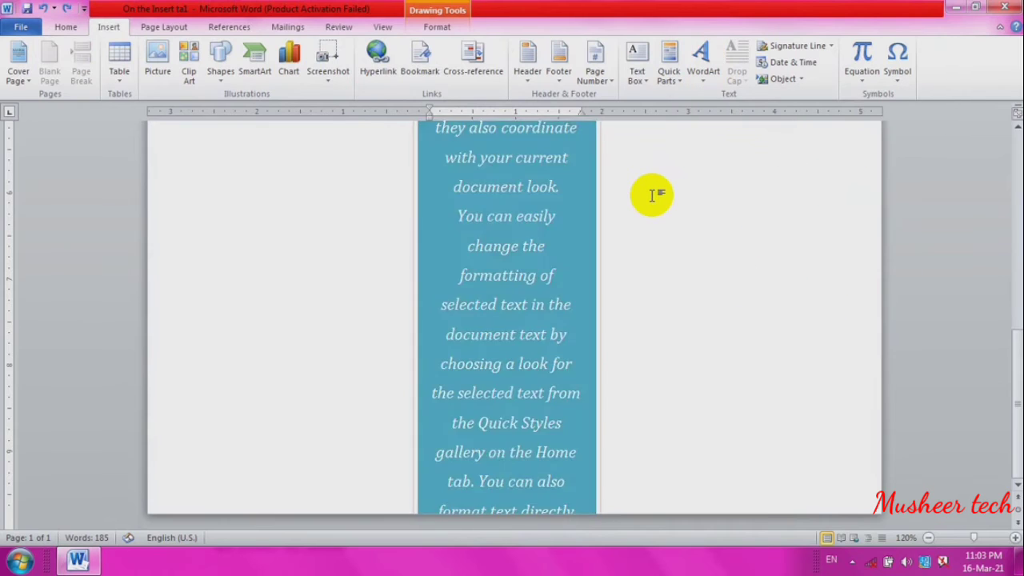
# Undo the text box's formatting changes, including its outline, fill and shape styles
pyautogui.hotkey('ctrl', 'z')
pyautogui.hotkey('ctrl', 'z')
pyautogui.hotkey('ctrl', 'z')
pyautogui.hotkey('ctrl', 'z')
pyautogui.hotkey('ctrl', 'z')
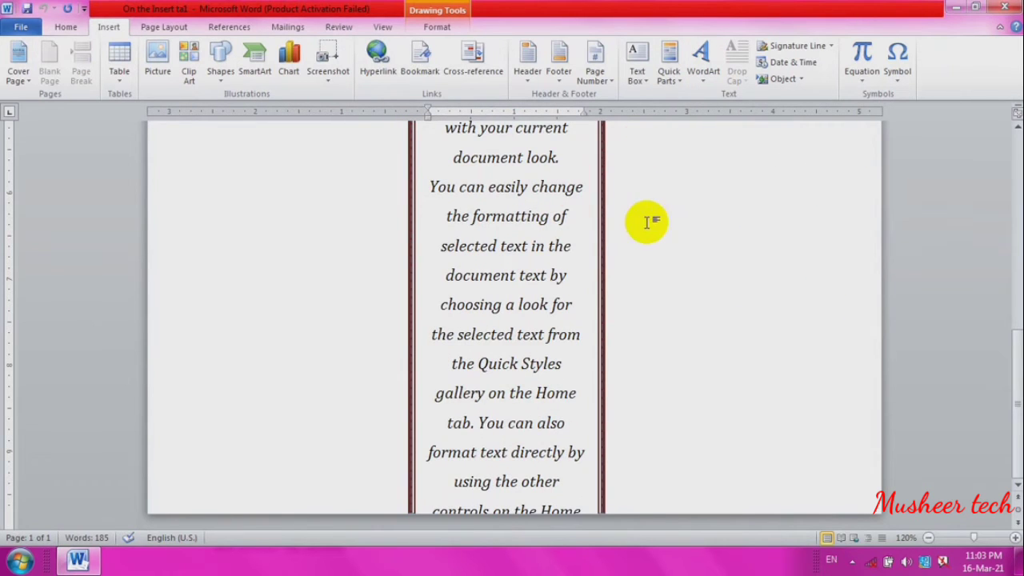
# Create a new blank document and insert WordArt using the first style in the gallery's second row
pyautogui.hotkey('ctrl', 'n')
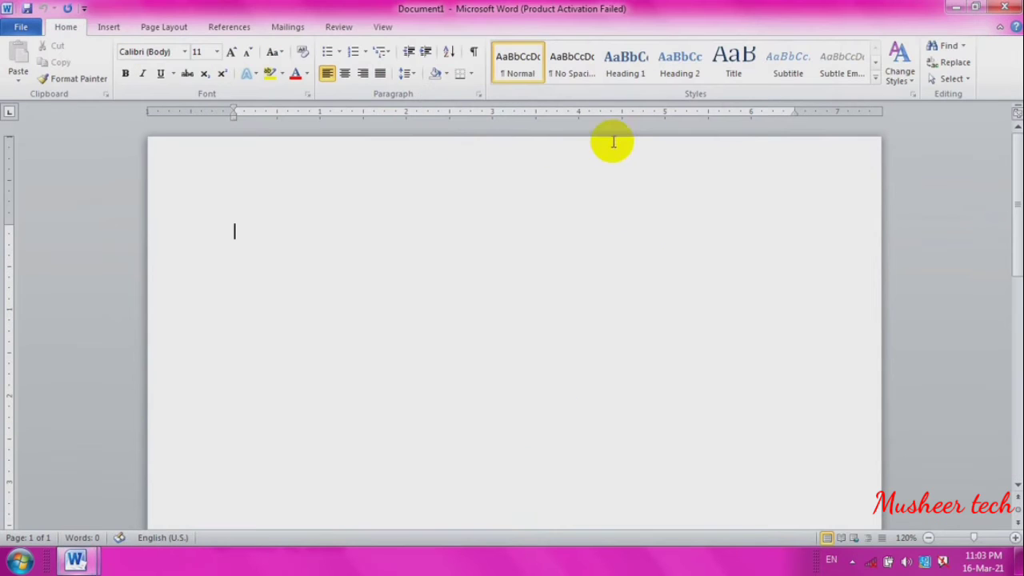
pyautogui.click(108, 29)
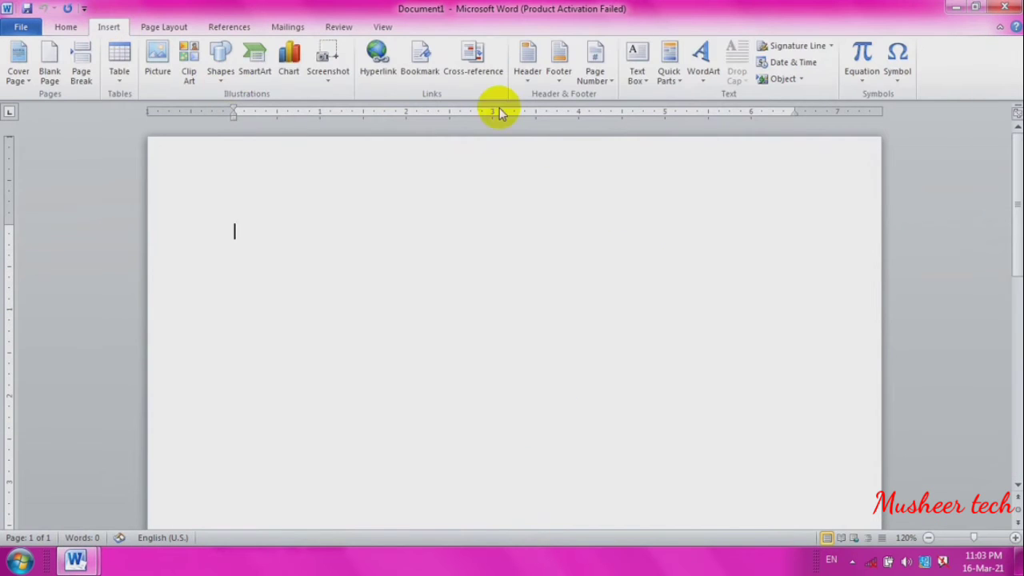
pyautogui.click(696, 77)
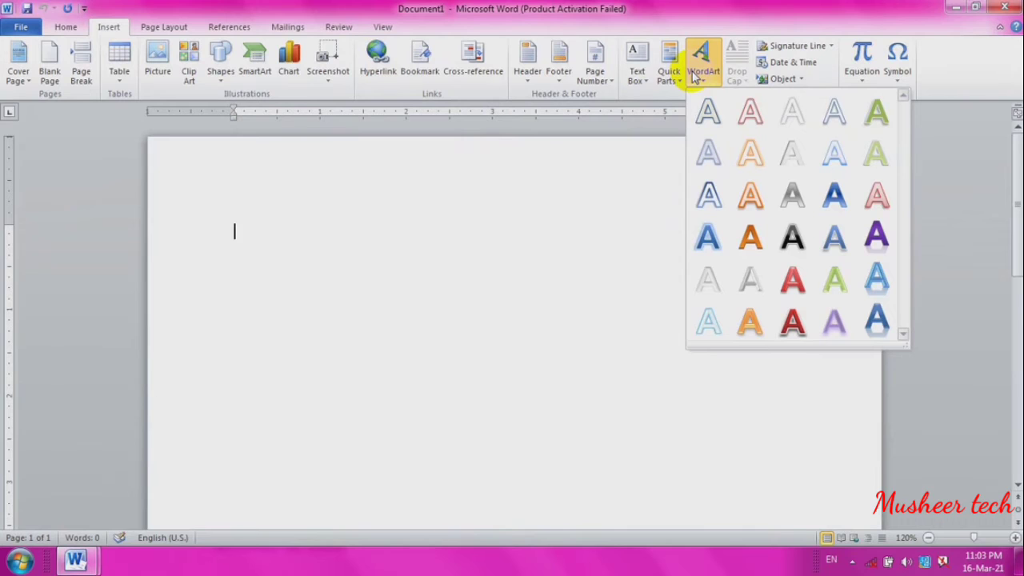
pyautogui.click(709, 154)
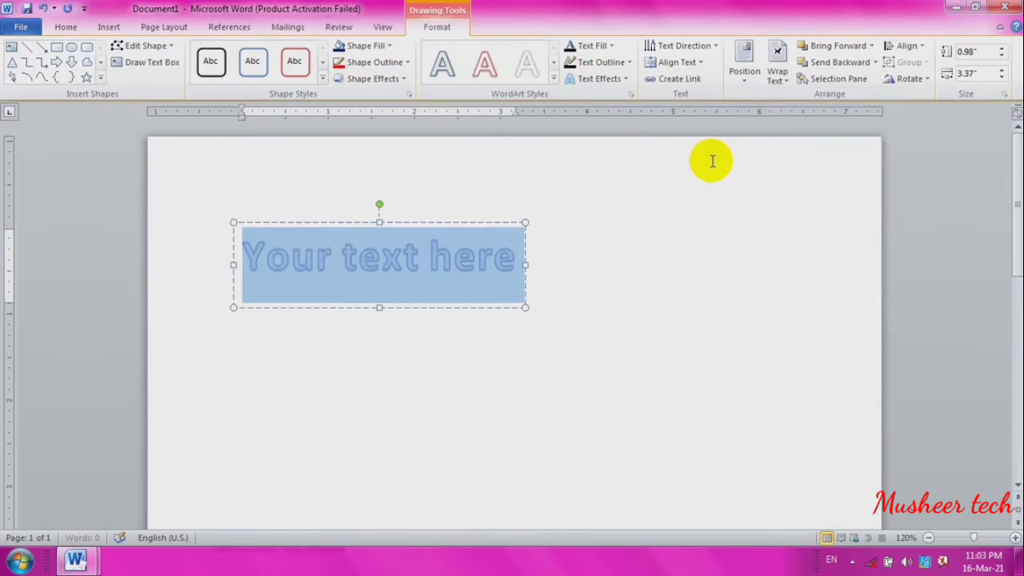
# Replace the WordArt placeholder with the text "Musheer tech"
pyautogui.write('museer')
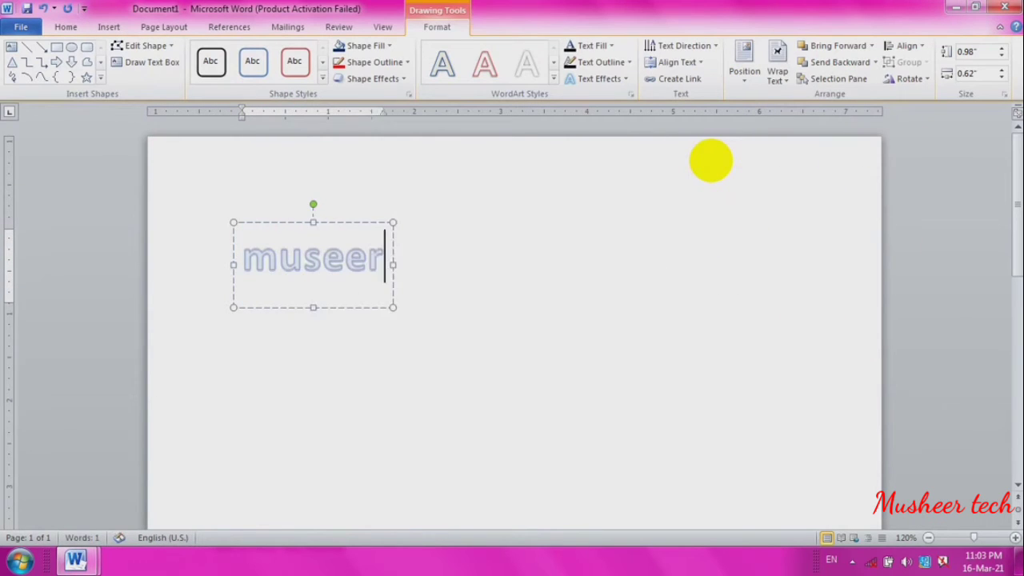
pyautogui.press('BackSpace')
pyautogui.press('BackSpace')
pyautogui.press('BackSpace')
pyautogui.press('BackSpace')
pyautogui.write('sher')
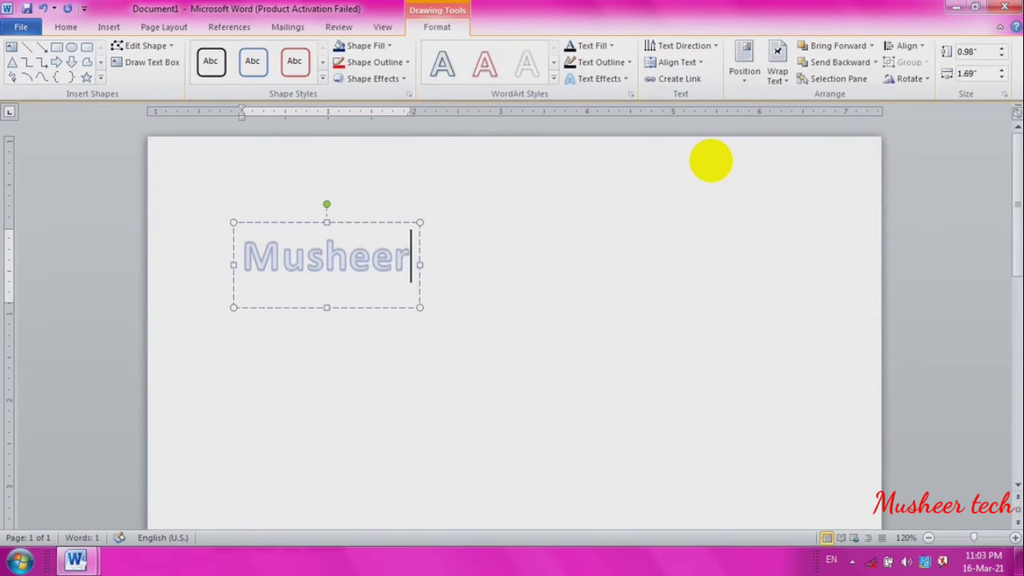
pyautogui.write('tec')
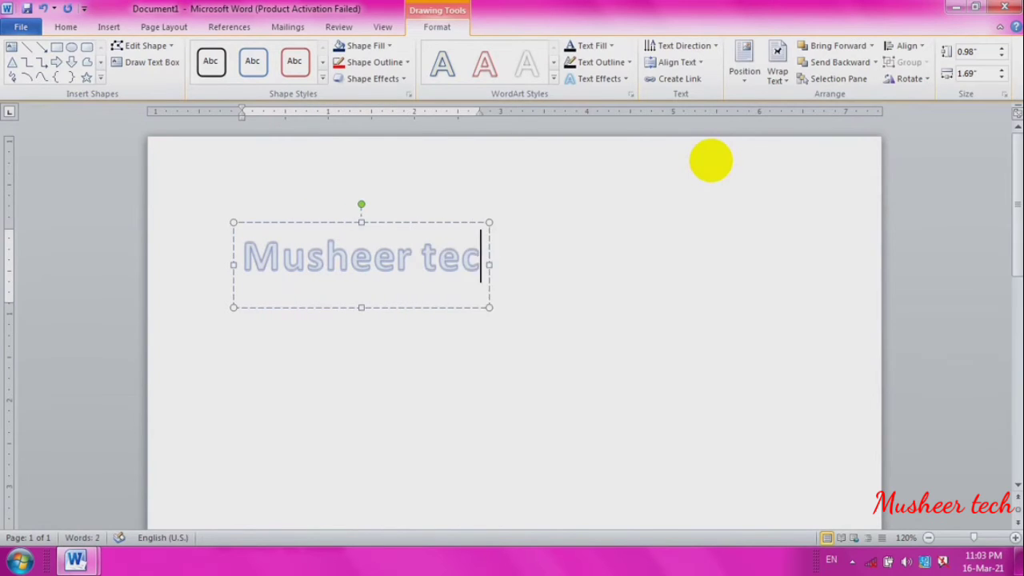
pyautogui.write('h')
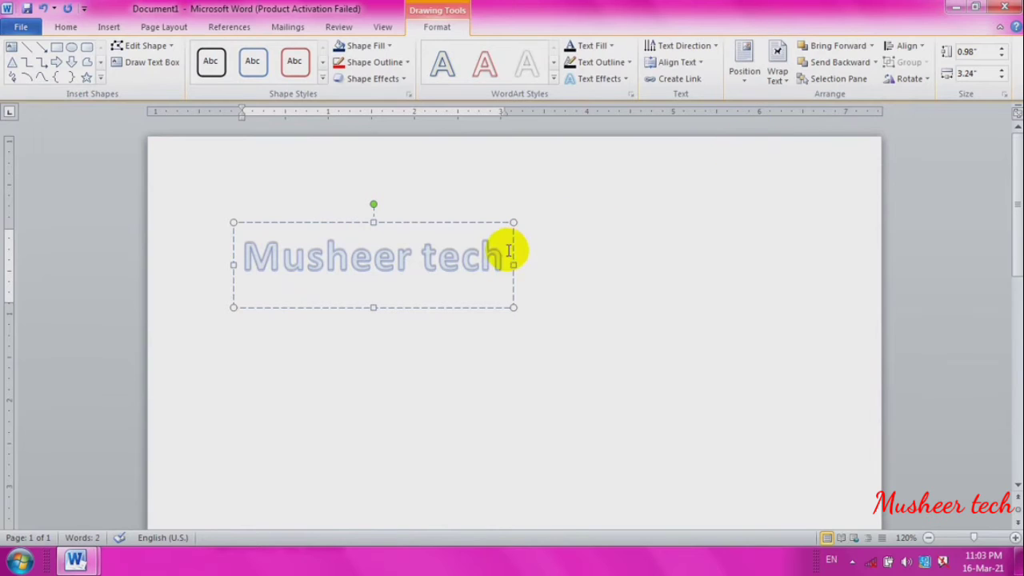
# Enlarge the whole WordArt text until its box measures about 1.71 by 6.11 inches
pyautogui.moveTo(505, 250); pyautogui.dragTo(279, 233)
pyautogui.hotkey('ctrl', 'shift', '.')
pyautogui.hotkey('ctrl', 'shift', '.')
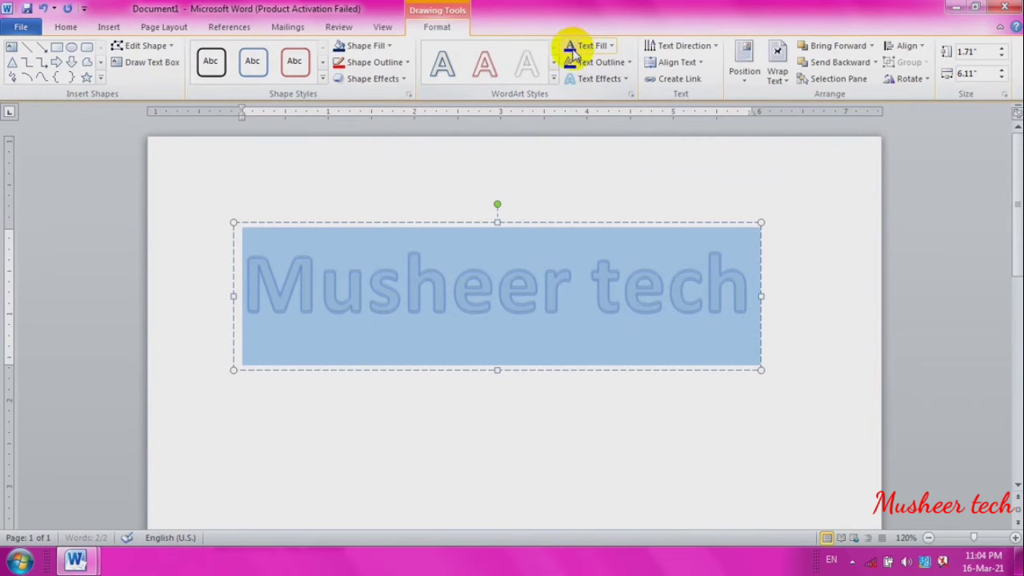
# Try a black text fill on the WordArt and preview a black shape fill
pyautogui.click(589, 47)
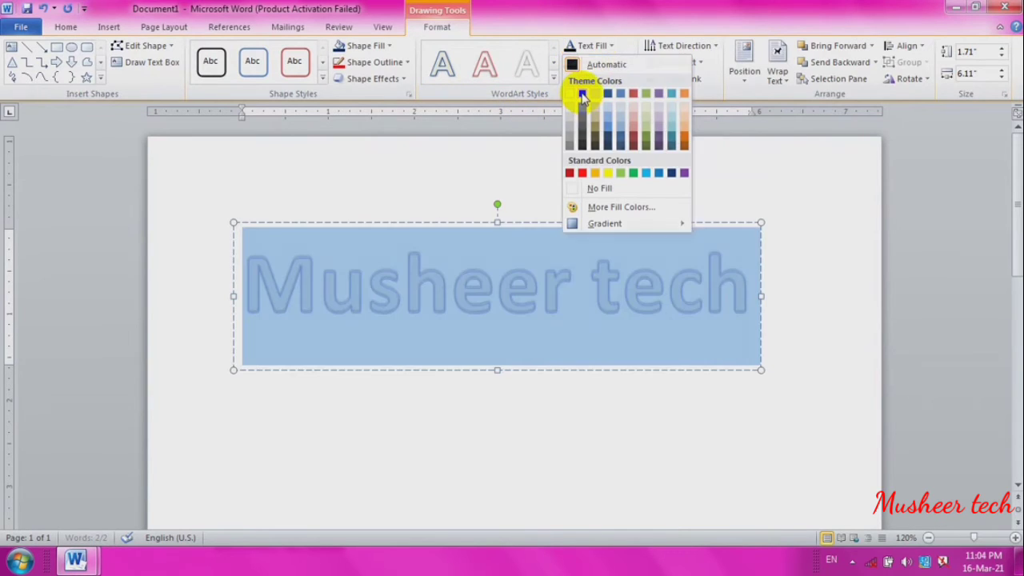
pyautogui.click(583, 95)
pyautogui.click(382, 45)
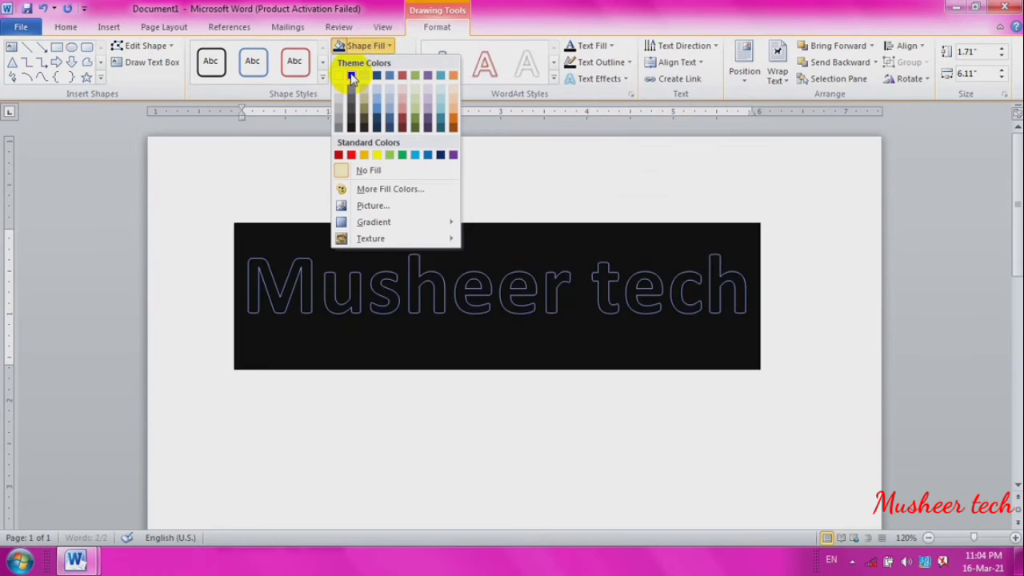
pyautogui.click(519, 165)
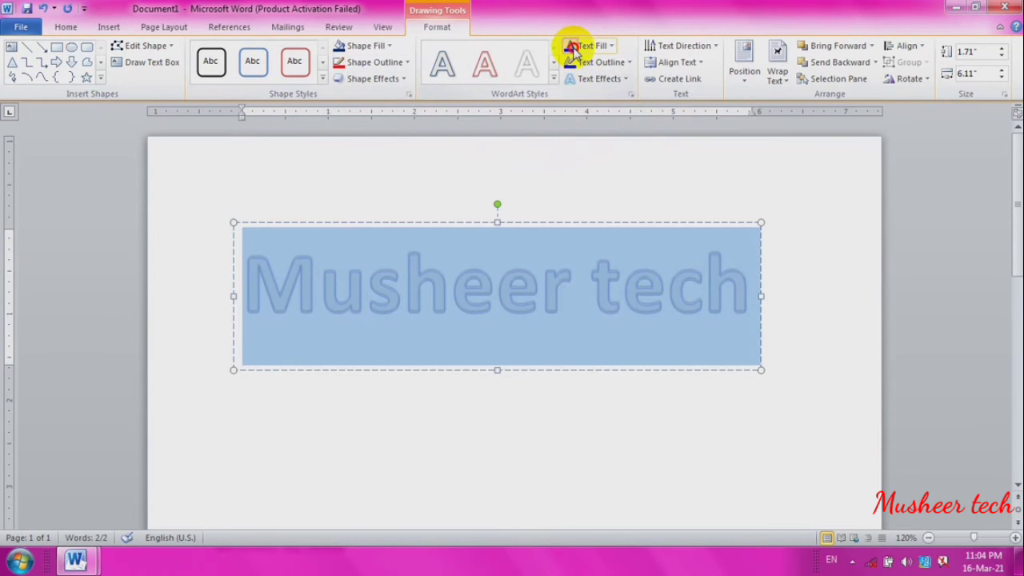
# Set the WordArt's text fill to the standard red
pyautogui.click(591, 45)
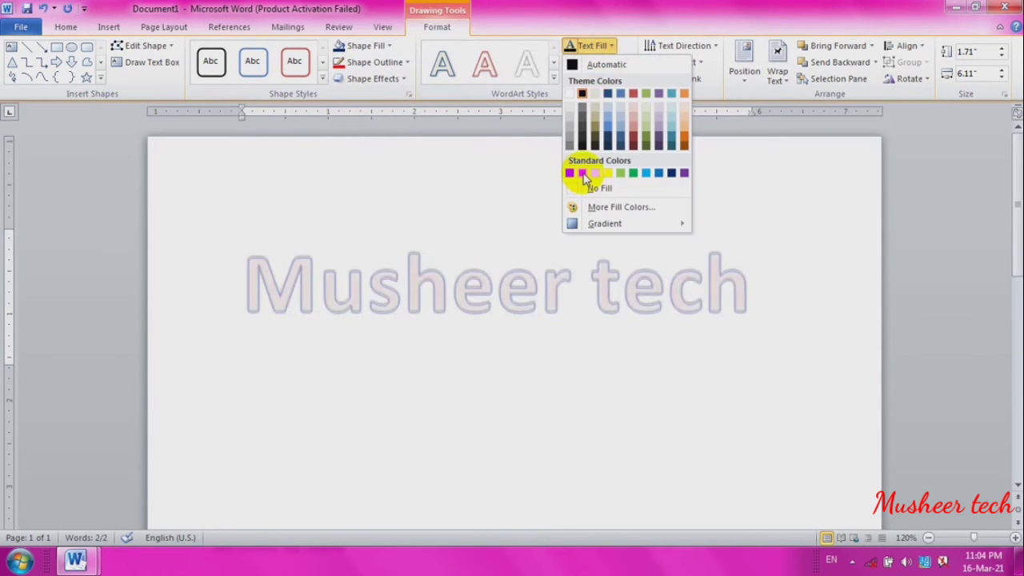
pyautogui.click(583, 173)
pyautogui.click(622, 173)
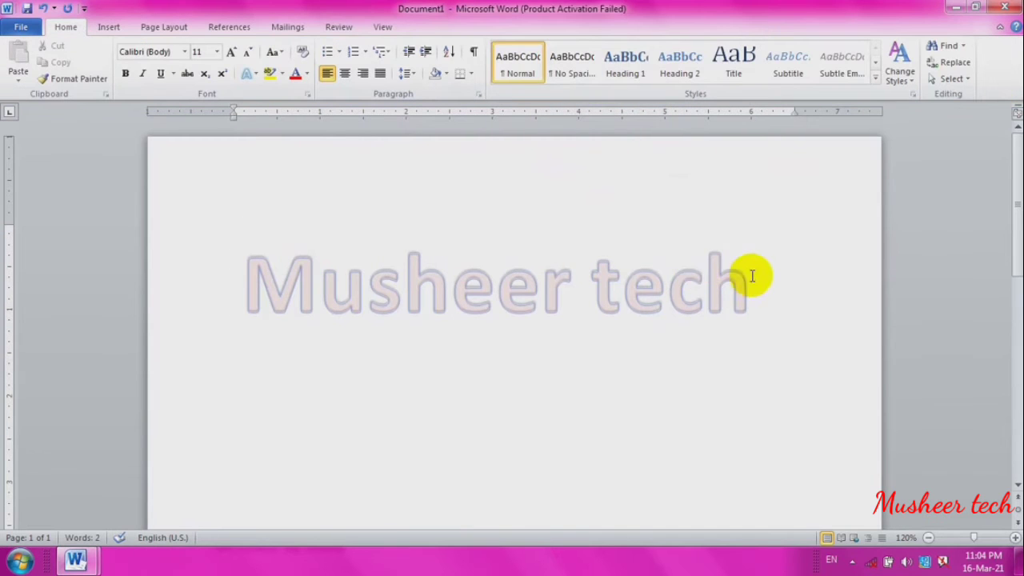
# Select the WordArt text and apply the last preset shape effect in the third row of presets
pyautogui.click(442, 266)
pyautogui.click(278, 254)
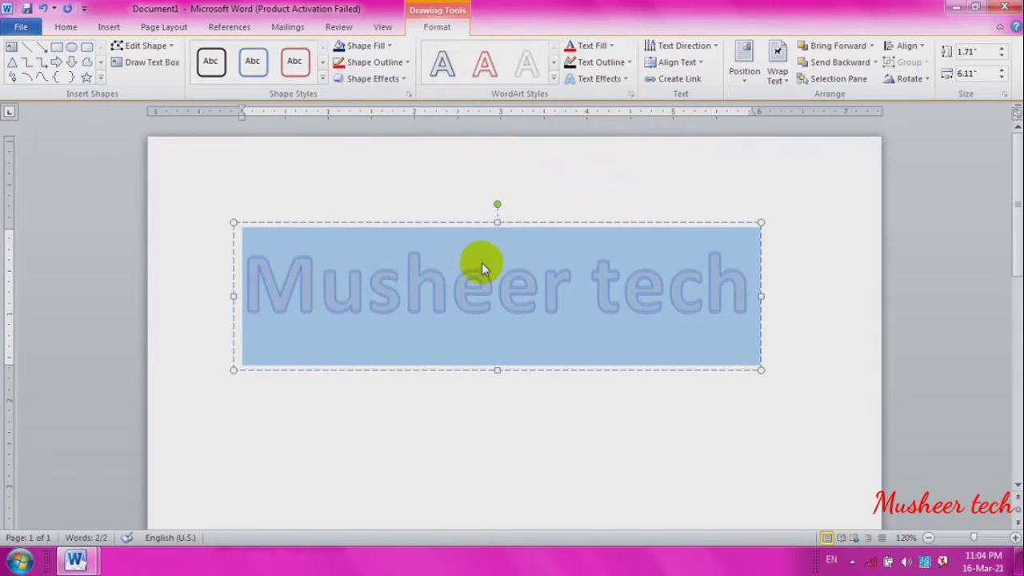
pyautogui.click(381, 80)
pyautogui.moveTo(382, 104)
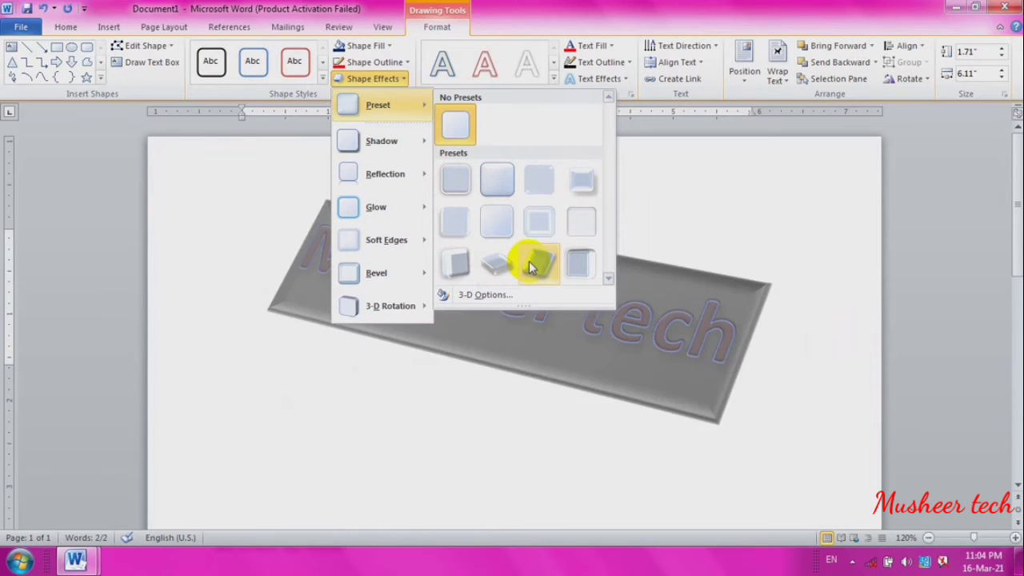
pyautogui.click(566, 264)
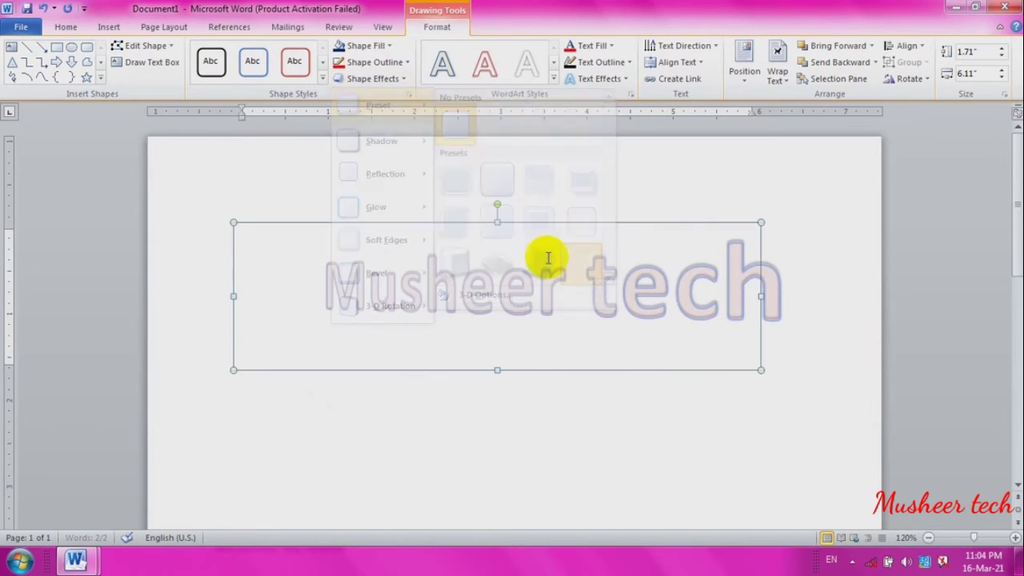
# Apply the first inner shadow effect to the WordArt shape
pyautogui.click(391, 79)
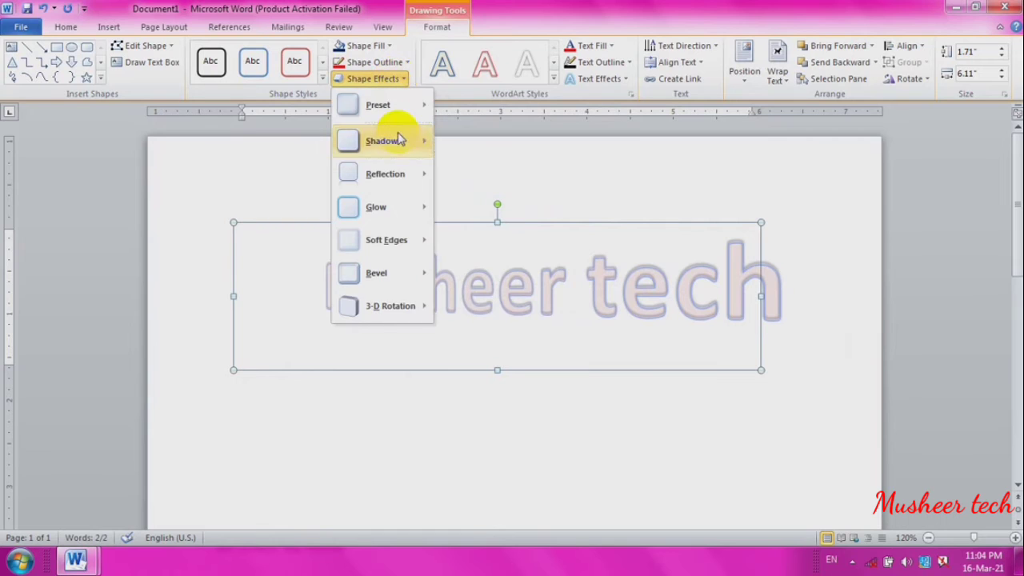
pyautogui.moveTo(398, 139)
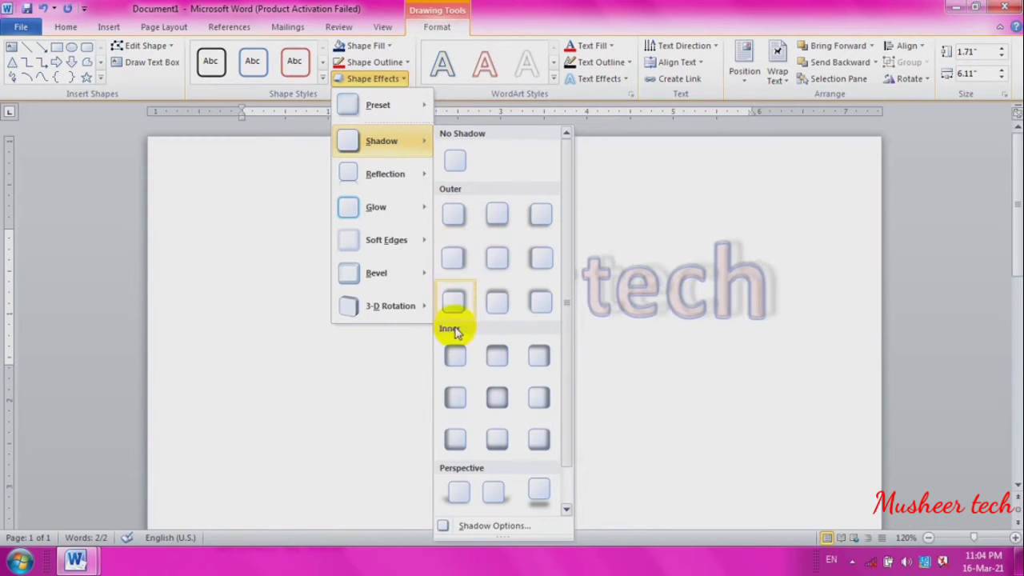
pyautogui.click(455, 356)
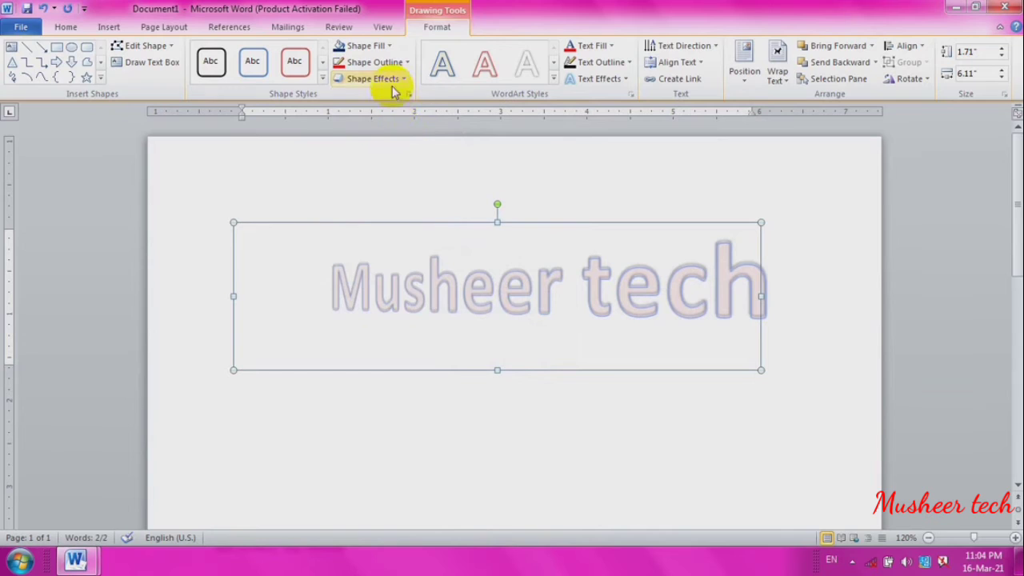
# Apply the middle reflection variation from the second row to the WordArt shape
pyautogui.click(390, 83)
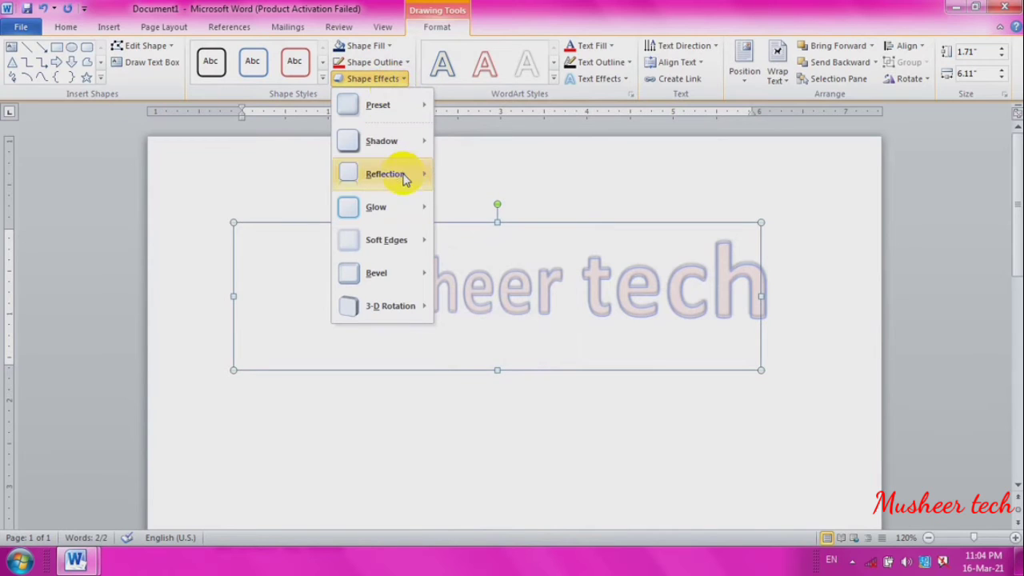
pyautogui.moveTo(405, 176)
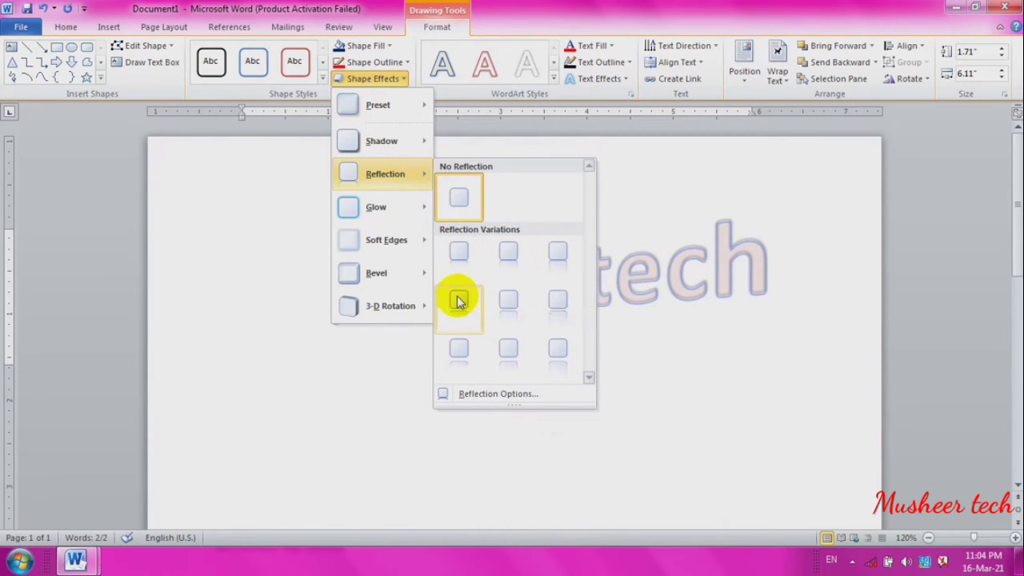
pyautogui.click(504, 304)
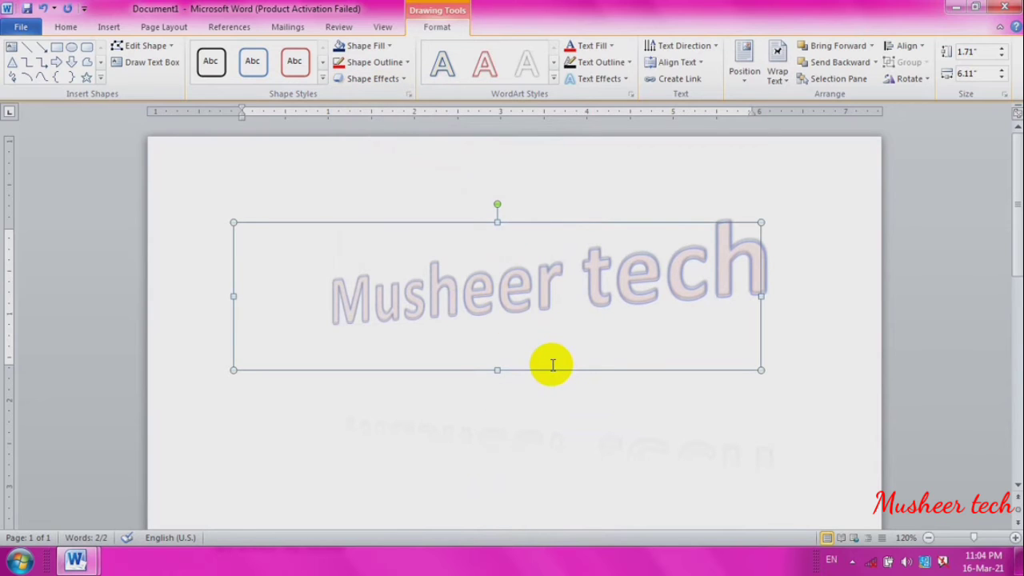
# Select the WordArt text and apply the purple glow variation from the first row to the shape
pyautogui.tripleClick(661, 304)
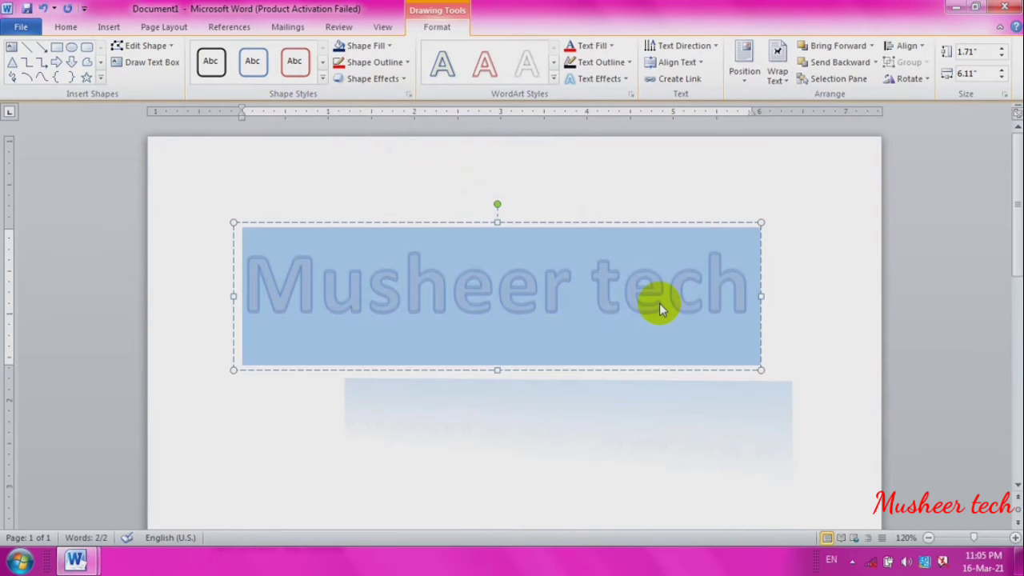
pyautogui.click(392, 80)
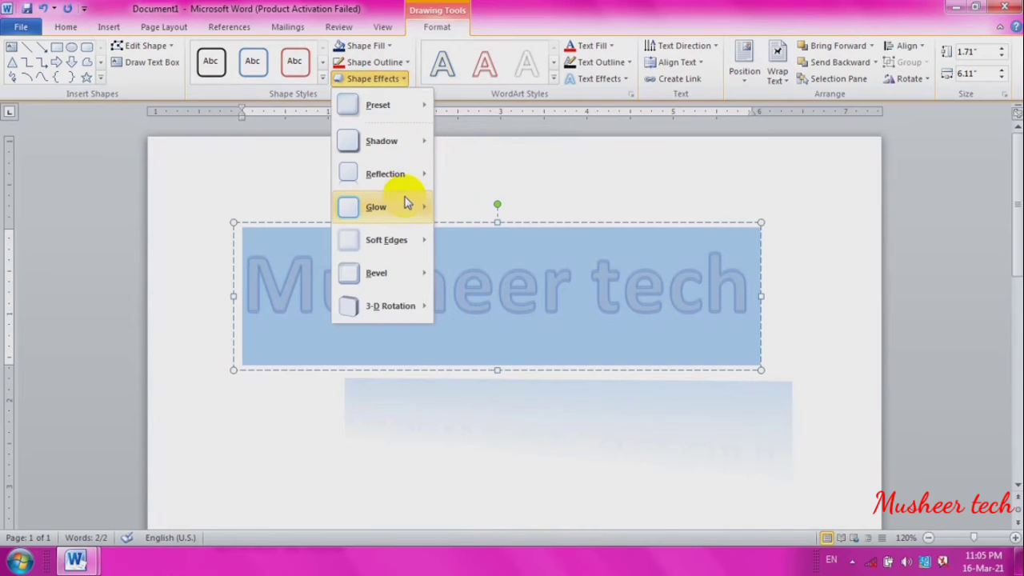
pyautogui.moveTo(404, 198)
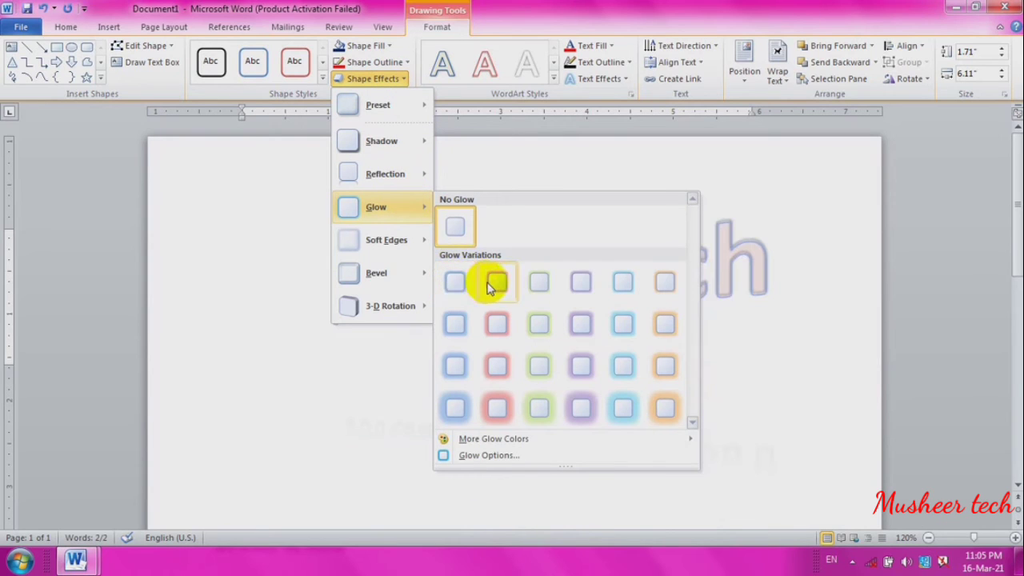
pyautogui.click(581, 282)
pyautogui.click(749, 285)
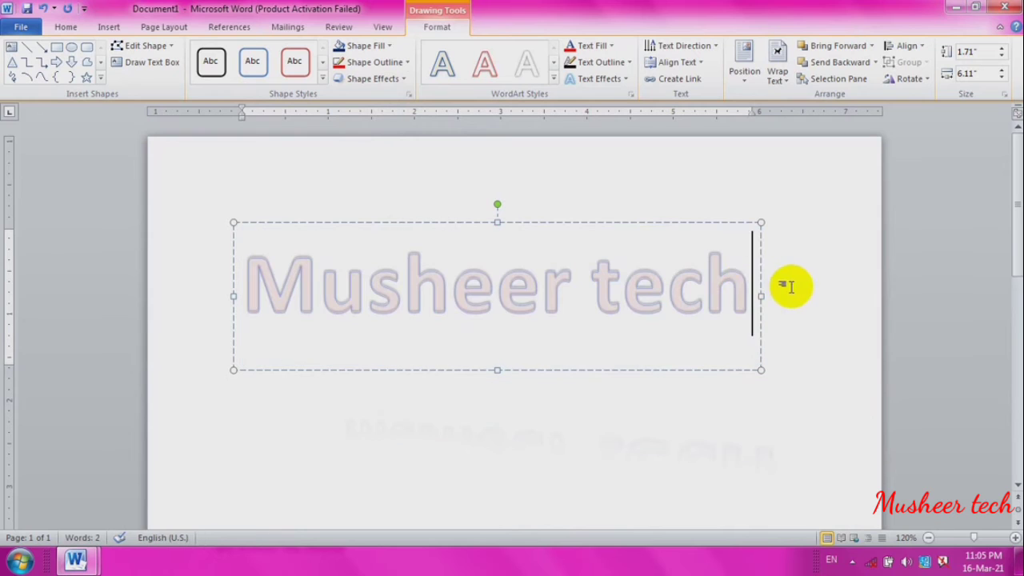
# Select the WordArt text again and apply the red glow variation from the last row to the shape
pyautogui.moveTo(750, 276); pyautogui.dragTo(221, 243)
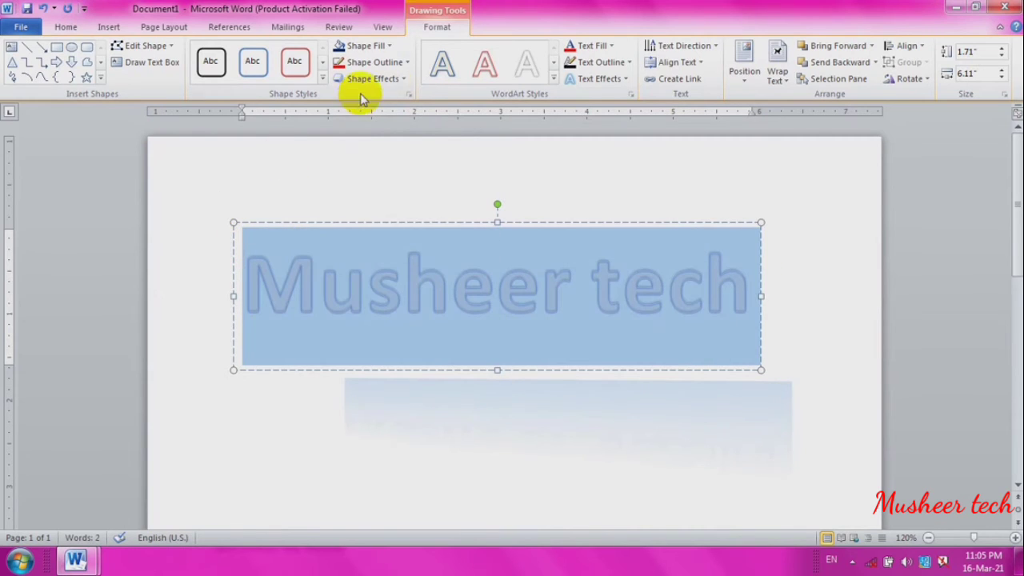
pyautogui.click(373, 78)
pyautogui.moveTo(404, 209)
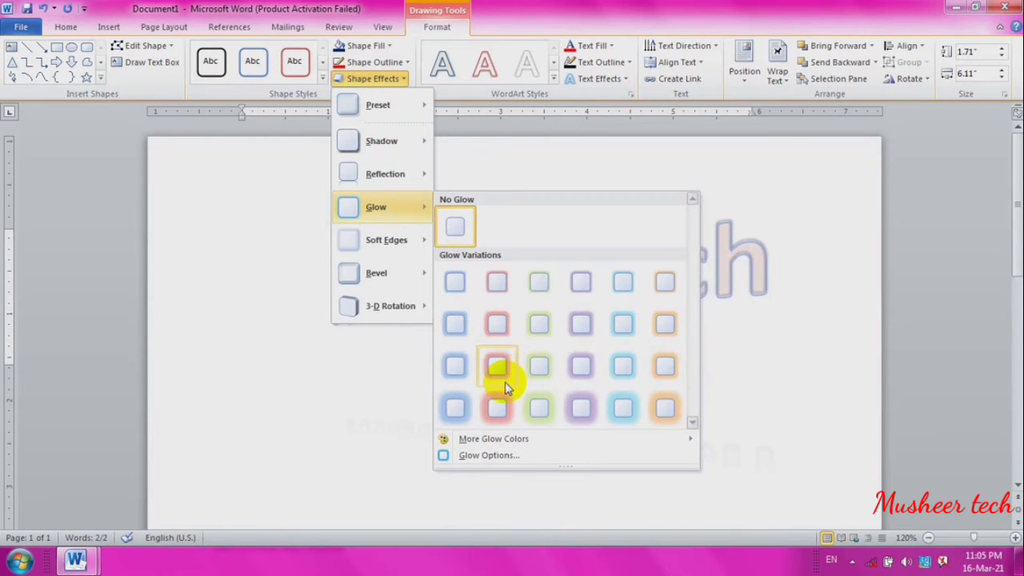
pyautogui.click(497, 408)
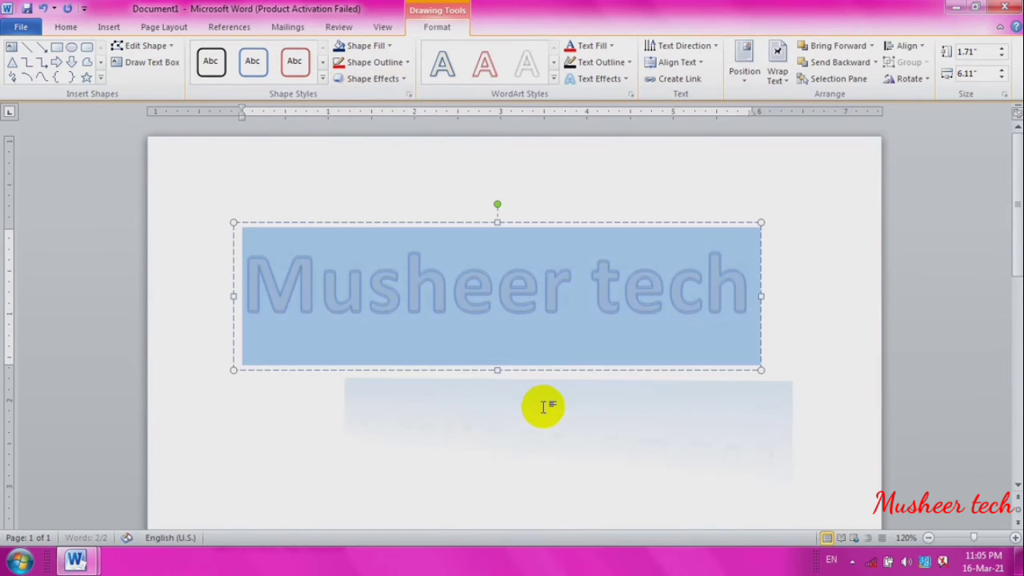
# Apply the WordArt style with no fill and a red outline to the selected text
pyautogui.click(607, 78)
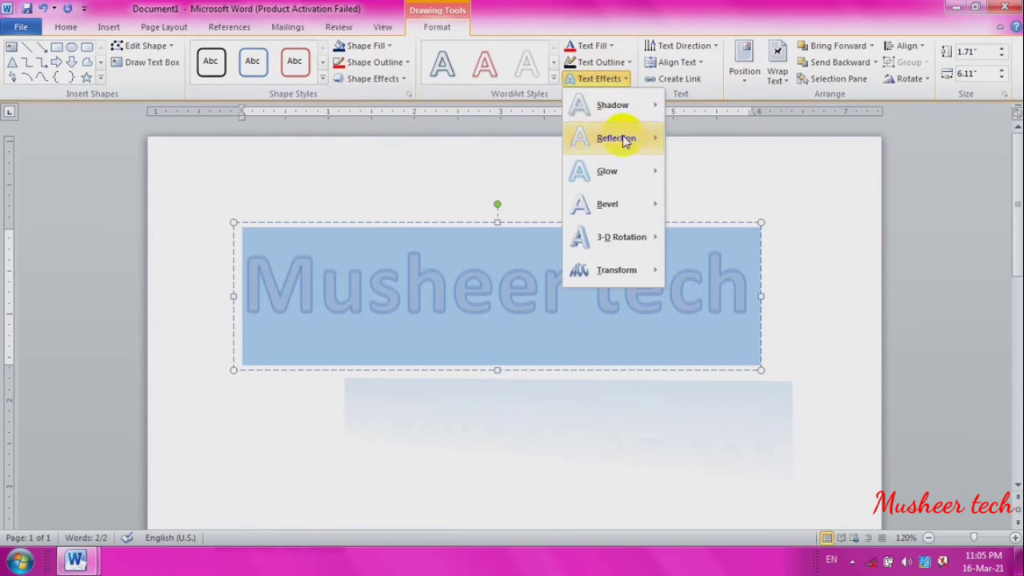
pyautogui.moveTo(640, 107)
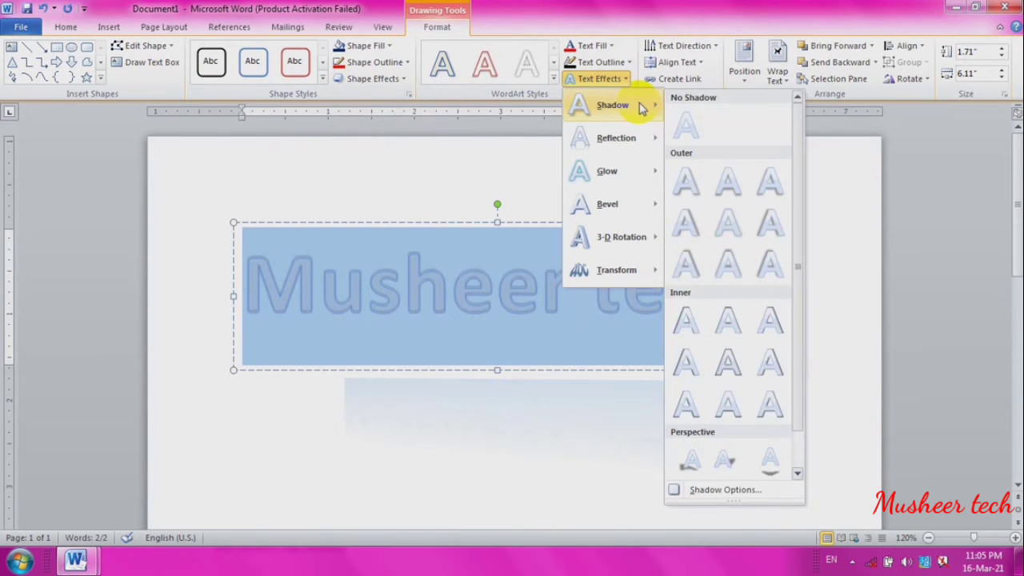
pyautogui.click(735, 79)
pyautogui.click(522, 64)
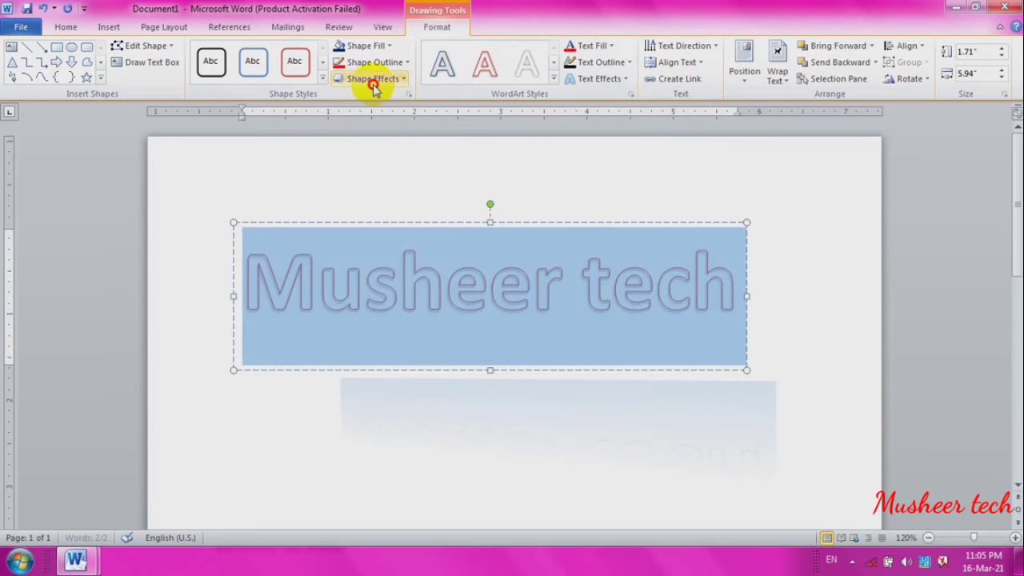
# Examine the bevel shape effects and the shadow, reflection, glow, bevel and 3-D rotation text effects on the WordArt
pyautogui.click(371, 79)
pyautogui.moveTo(404, 272)
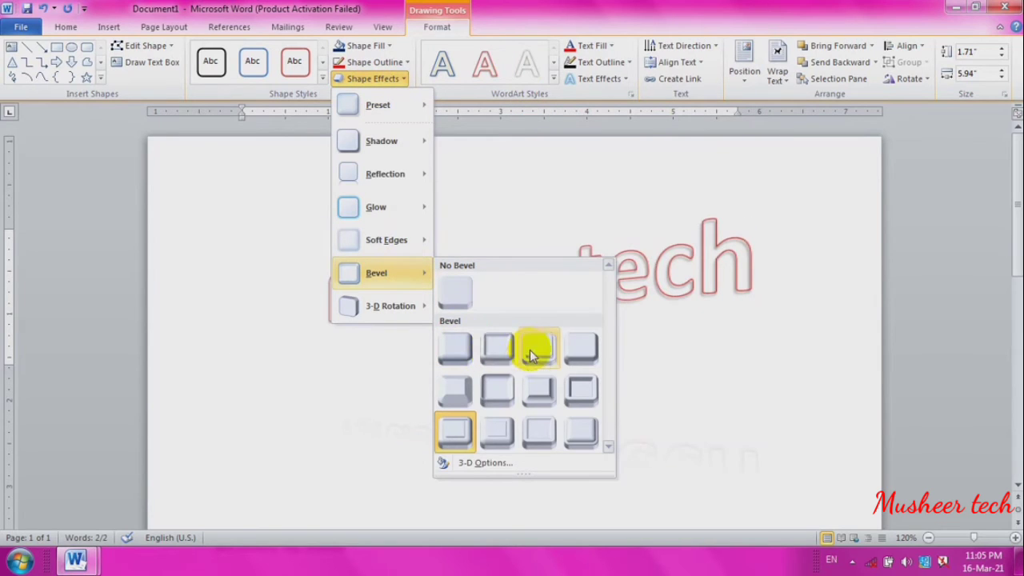
pyautogui.click(605, 80)
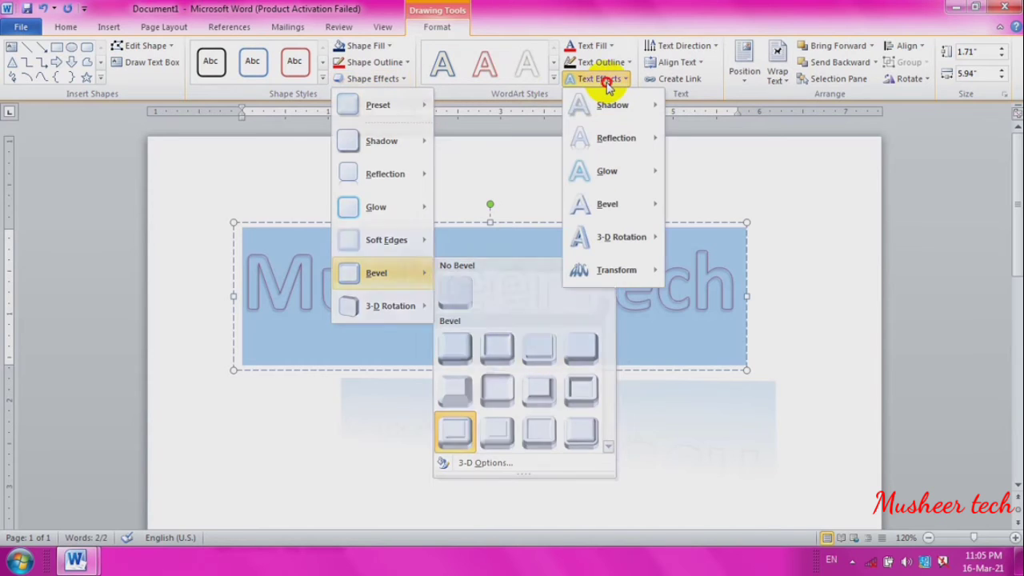
pyautogui.moveTo(613, 104)
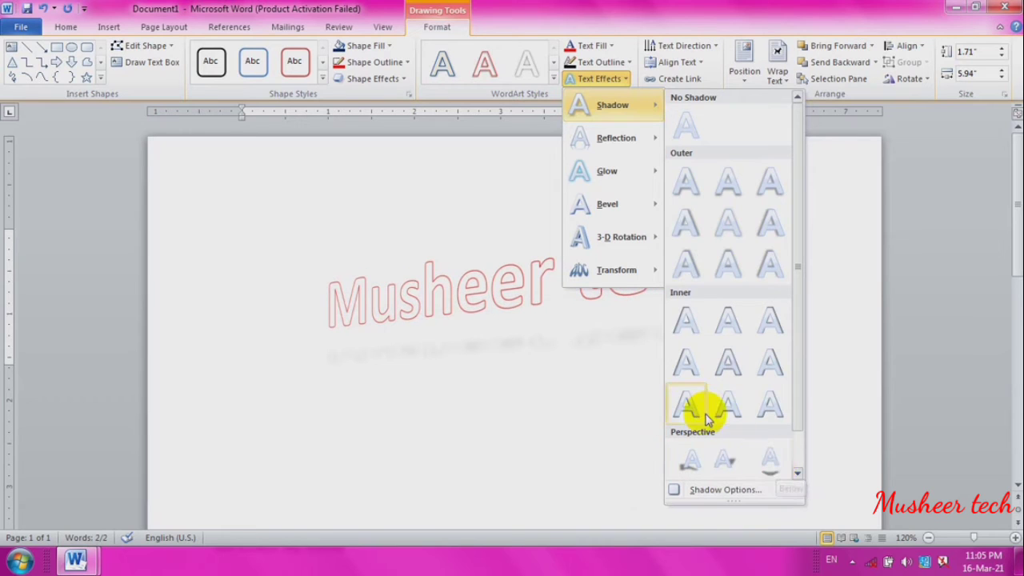
pyautogui.moveTo(641, 147)
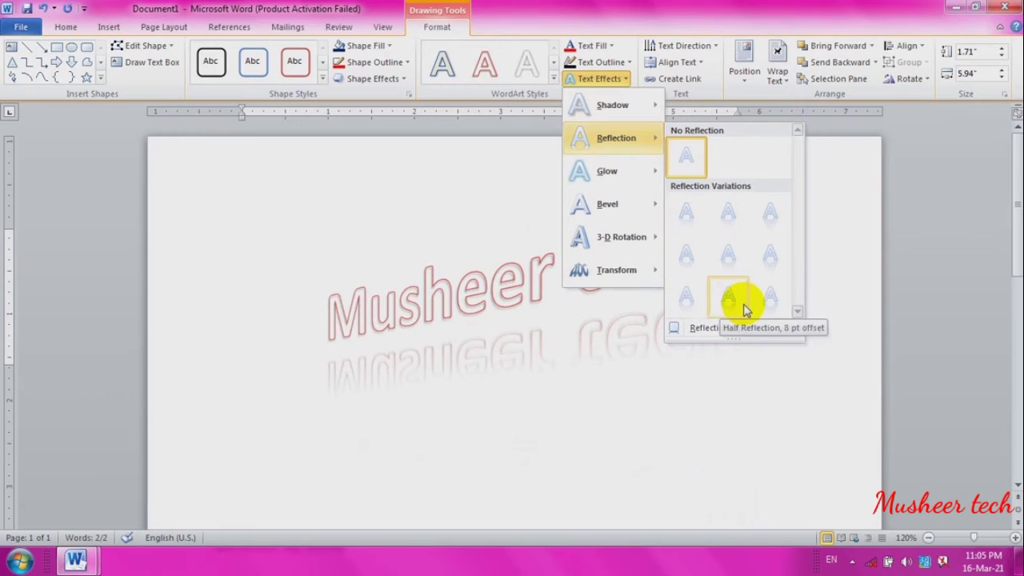
pyautogui.moveTo(645, 176)
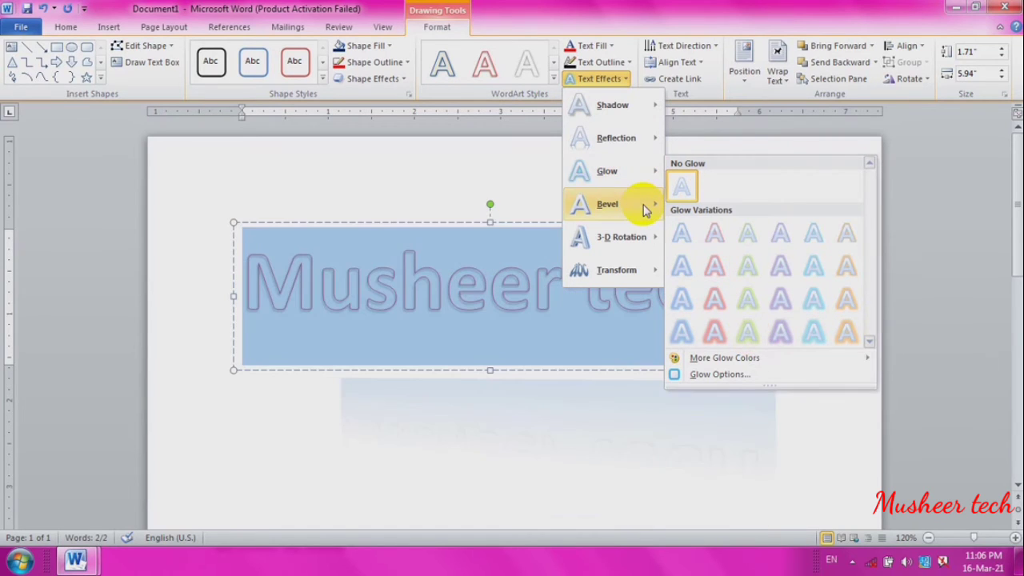
pyautogui.moveTo(645, 206)
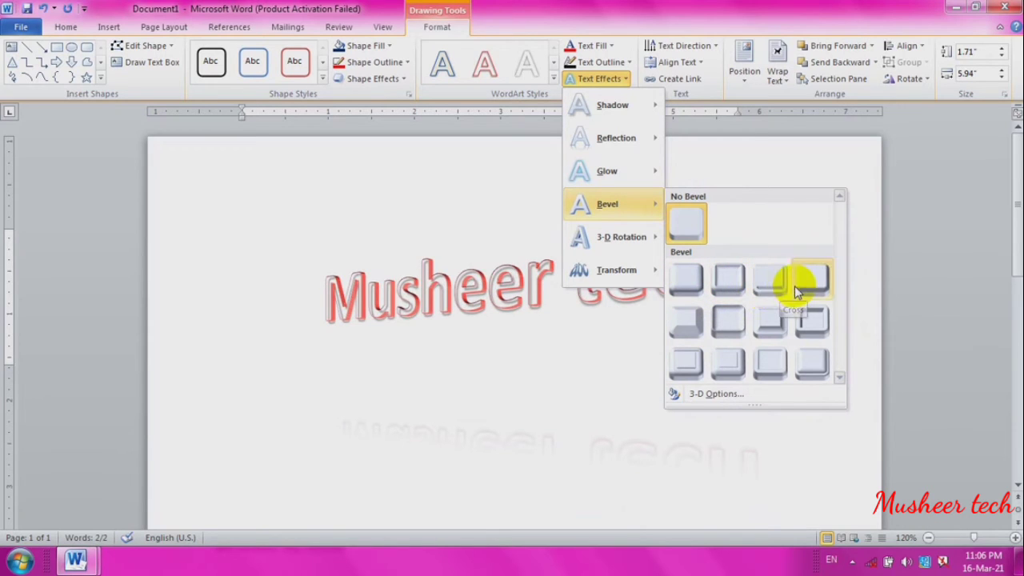
pyautogui.moveTo(649, 235)
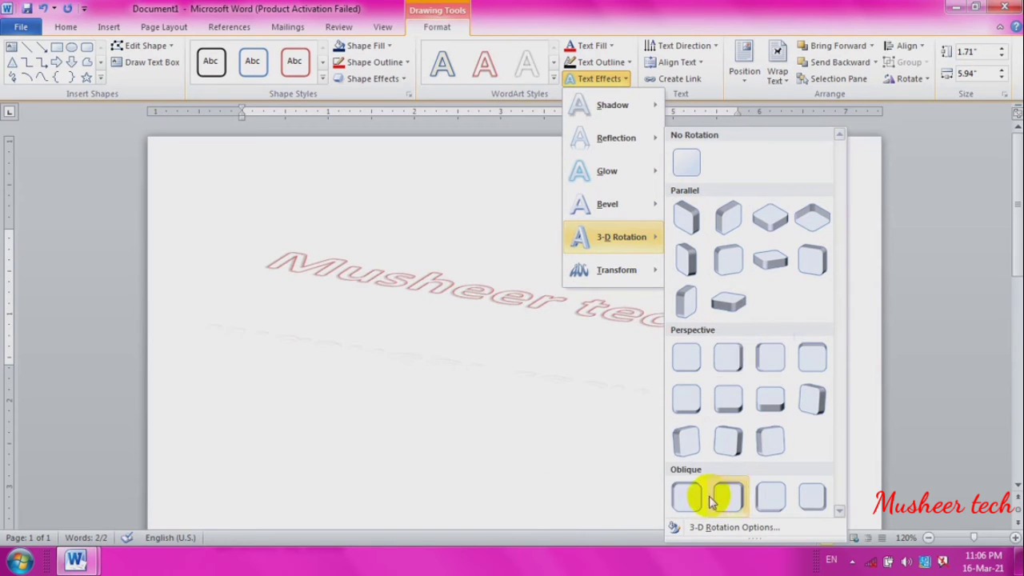
# Apply the third warp transform from the fourth row to the WordArt and set its text outline to the standard blue
pyautogui.moveTo(655, 269)
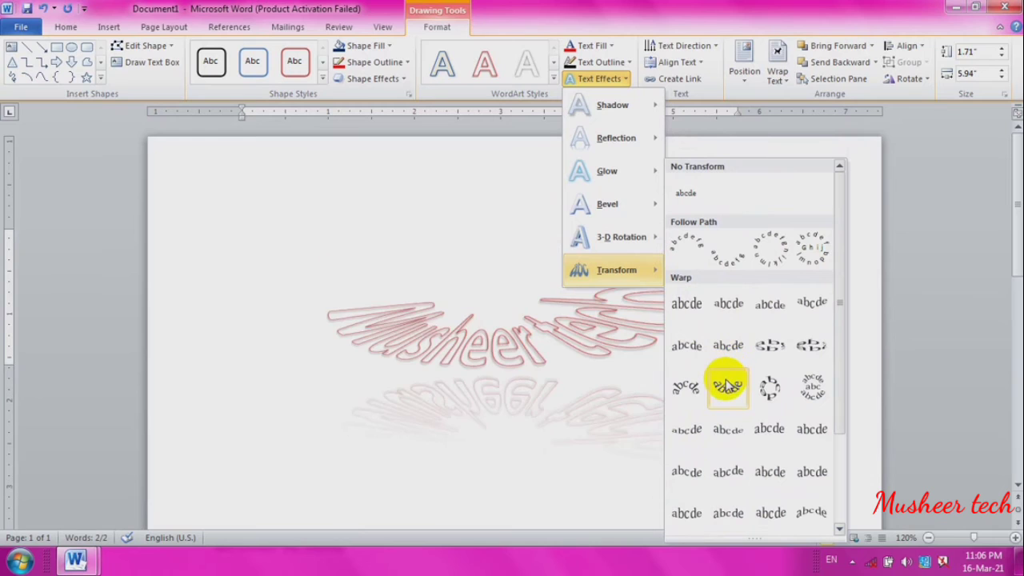
pyautogui.click(770, 429)
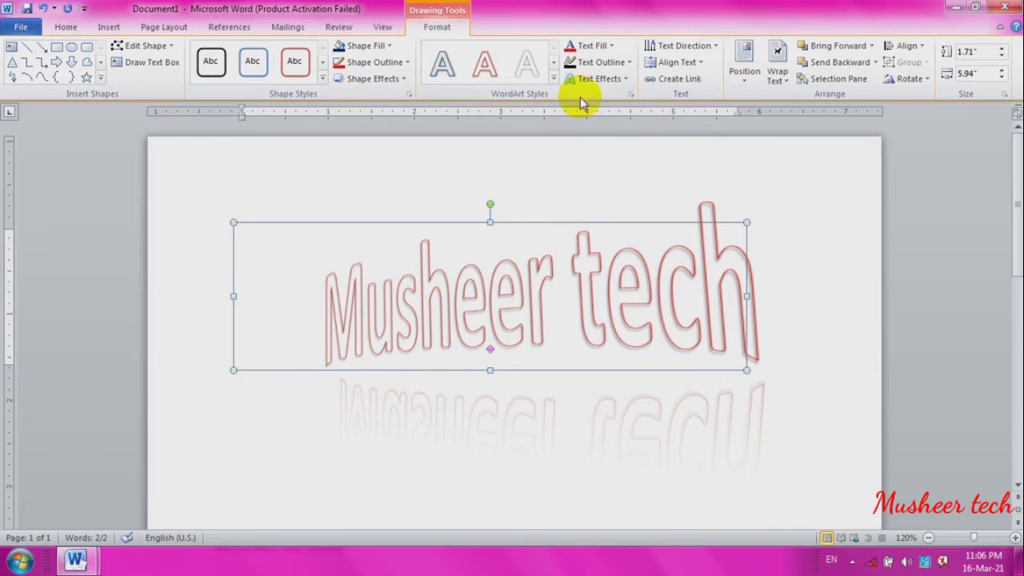
pyautogui.click(613, 62)
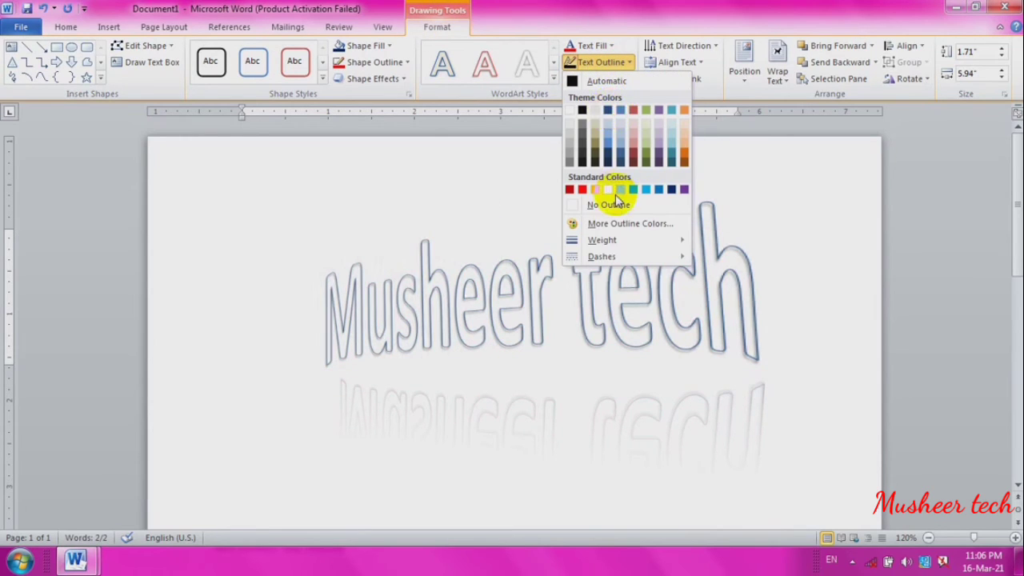
pyautogui.click(660, 189)
# Set the transformed WordArt's text fill to the standard red
pyautogui.click(612, 80)
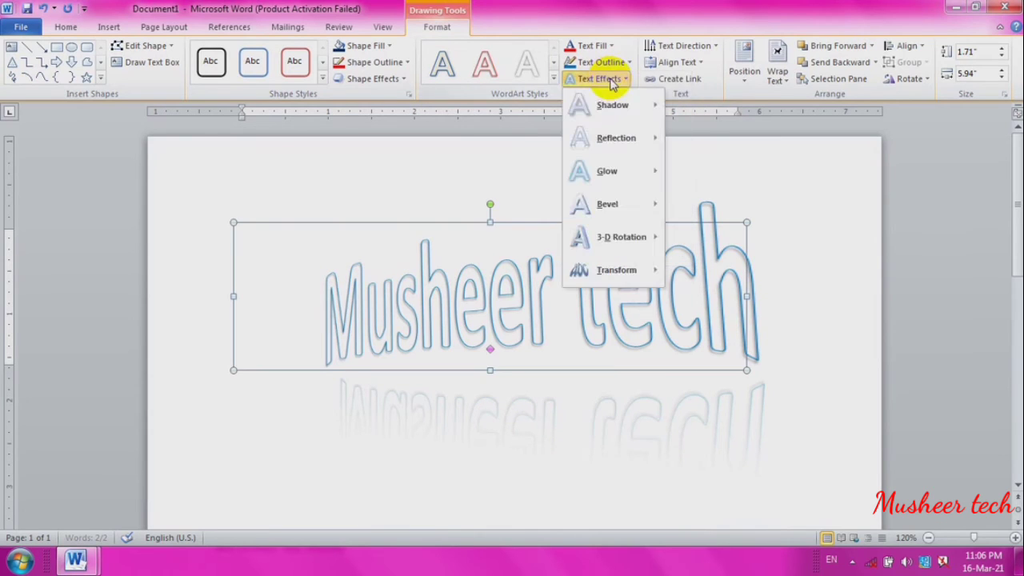
pyautogui.click(596, 45)
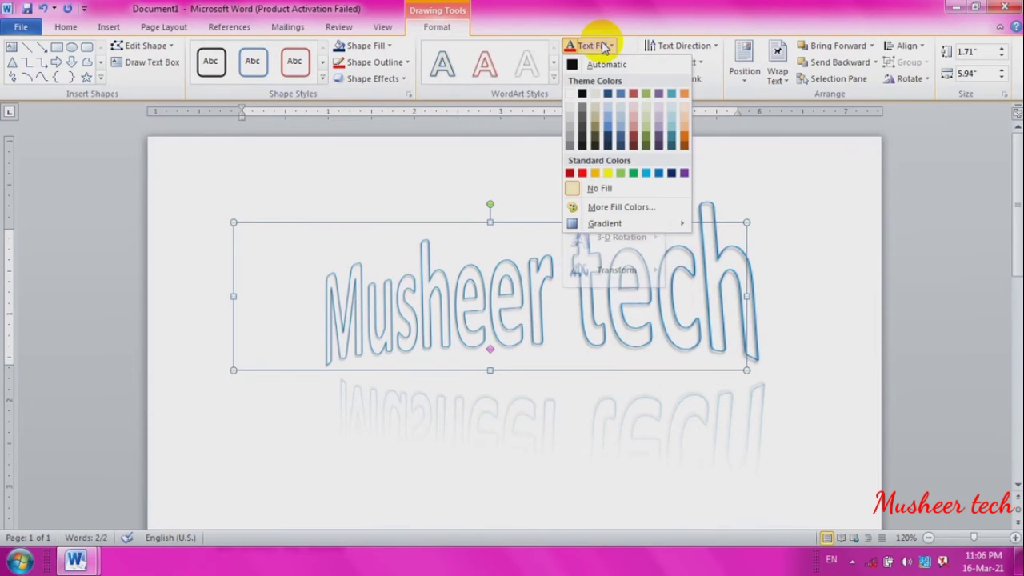
pyautogui.click(584, 174)
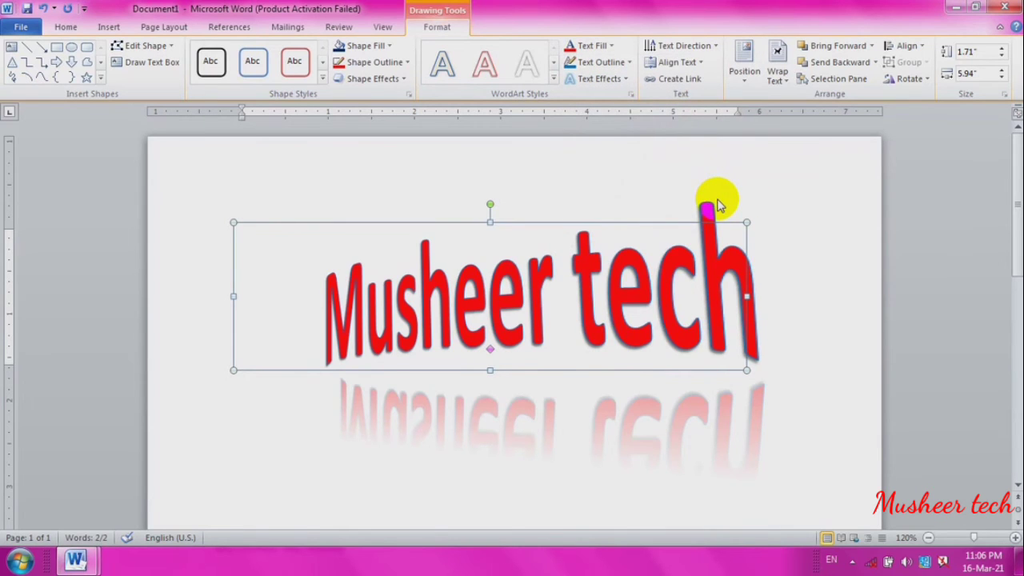
# Undo all the WordArt formatting and its insertion, back to an empty page
pyautogui.hotkey('ctrl', 'z')
pyautogui.hotkey('ctrl', 'z')
pyautogui.hotkey('ctrl', 'z')
pyautogui.hotkey('ctrl', 'z')
pyautogui.hotkey('ctrl', 'z')
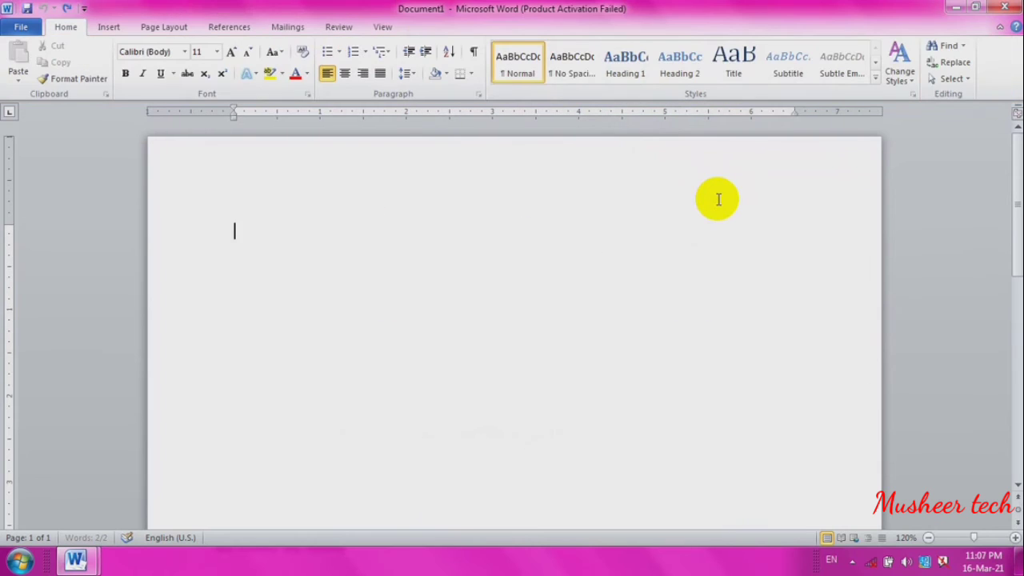
# Try inserting a WordArt in the red style from the fifth row of the gallery, and undo the insertion
pyautogui.click(109, 24)
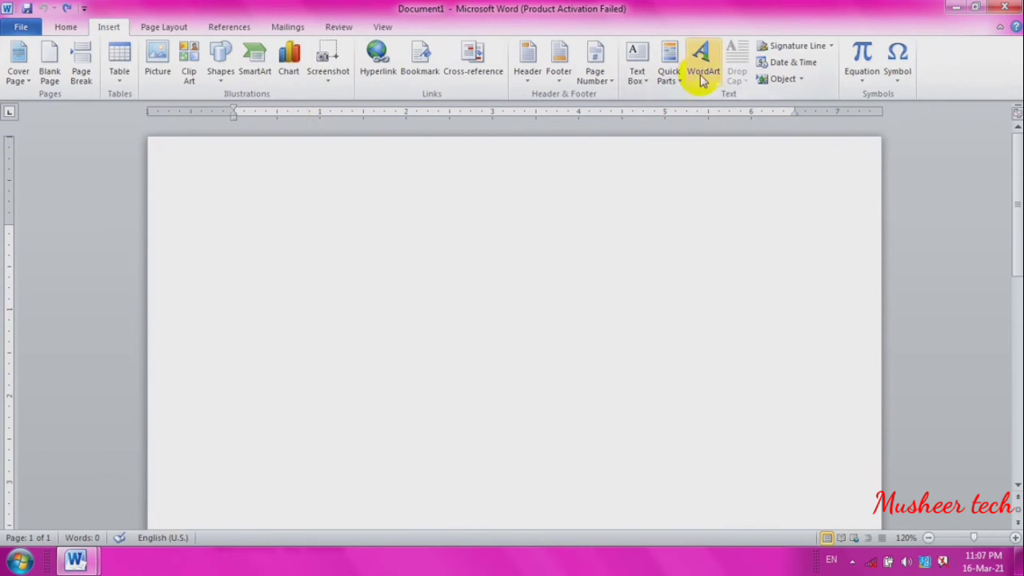
pyautogui.click(703, 74)
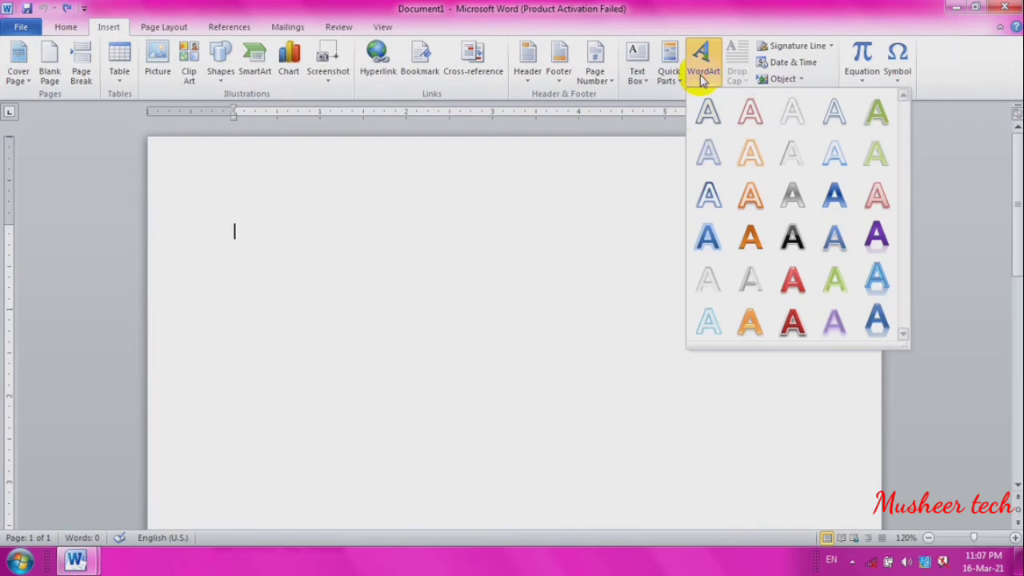
pyautogui.click(796, 281)
pyautogui.hotkey('ctrl', 'z')
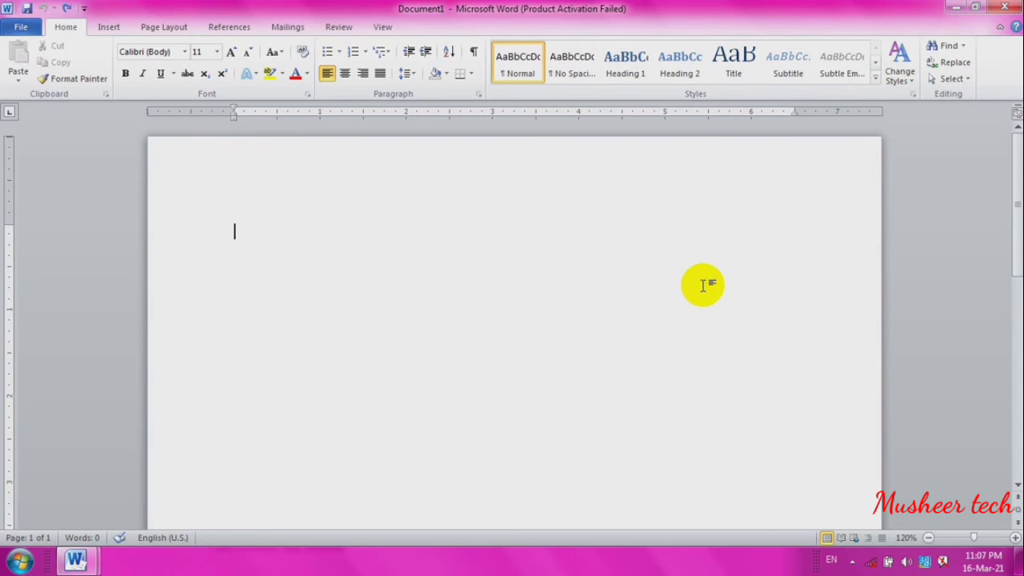
# Generate one paragraph of sample text on the empty page with =rand(1)
pyautogui.click(111, 31)
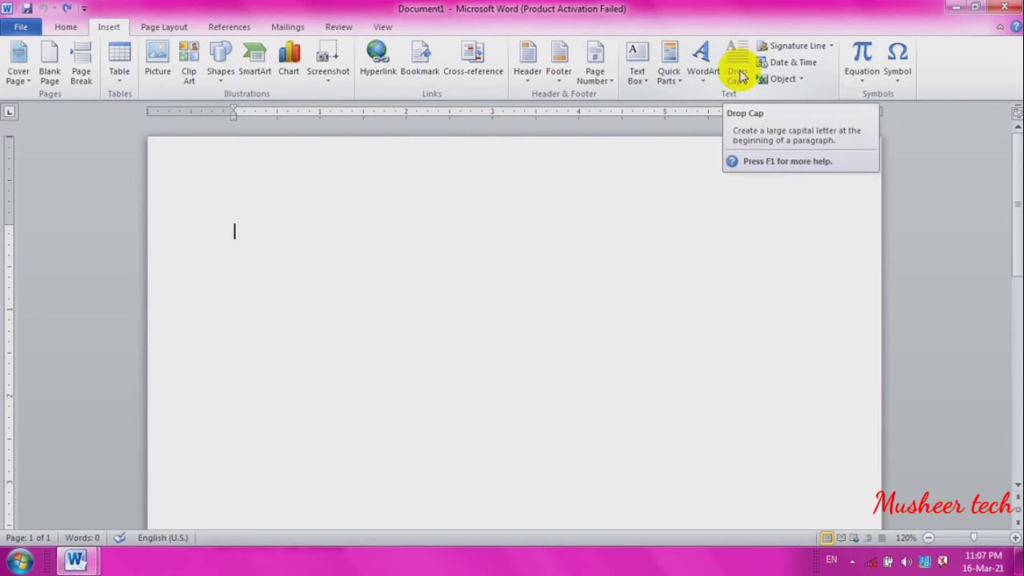
pyautogui.write('=r')
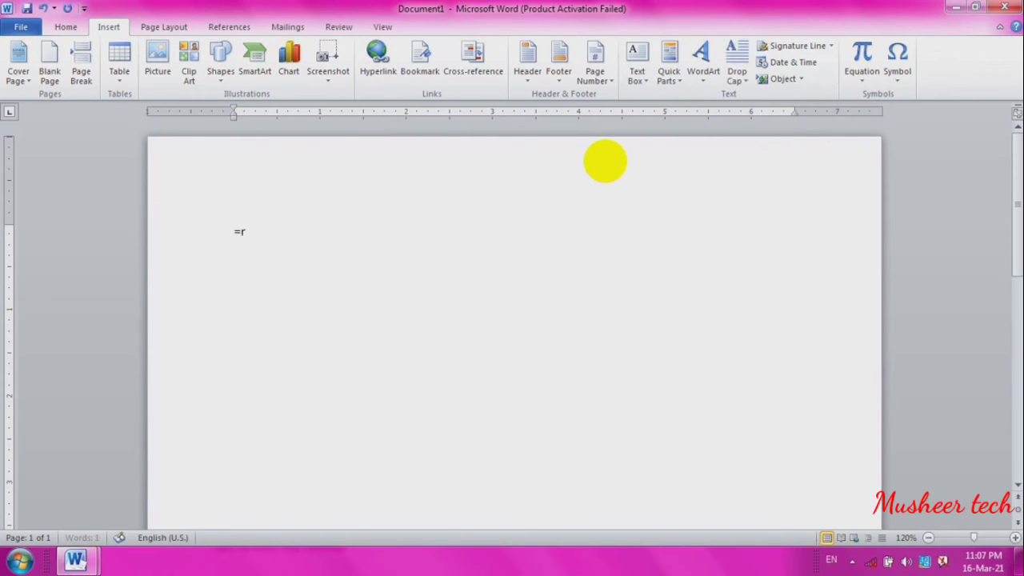
pyautogui.write('and(1)')
pyautogui.press('Return')
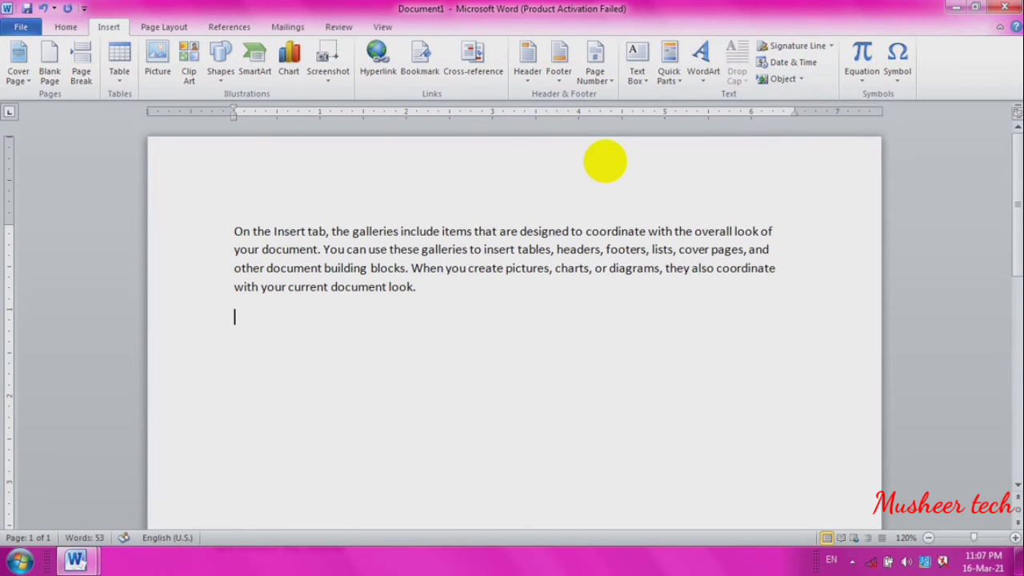
# Select the whole sample paragraph, apply a Dropped drop cap to its first letter, and deselect the text
pyautogui.hotkey('ctrl', 'a')
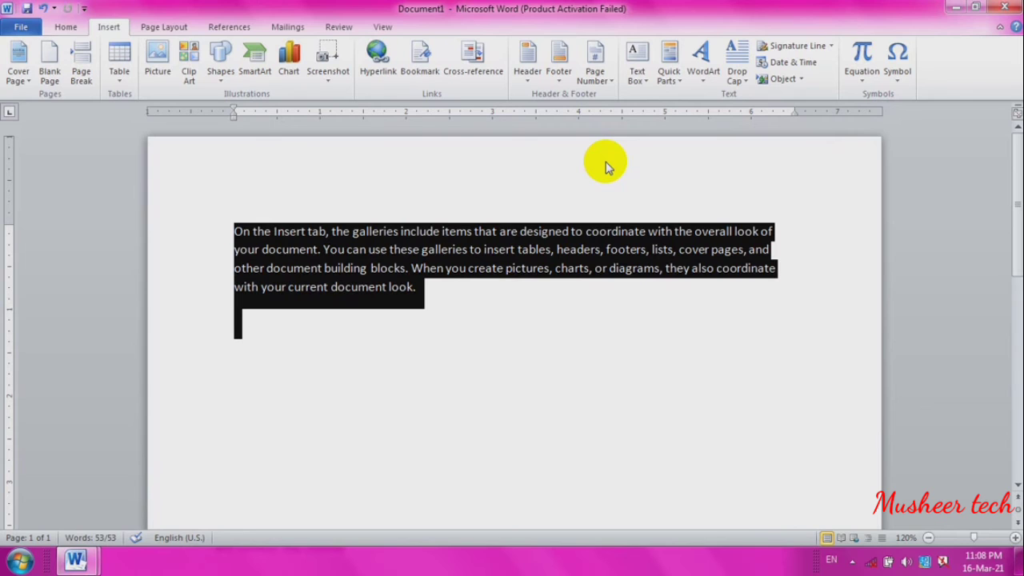
pyautogui.click(736, 78)
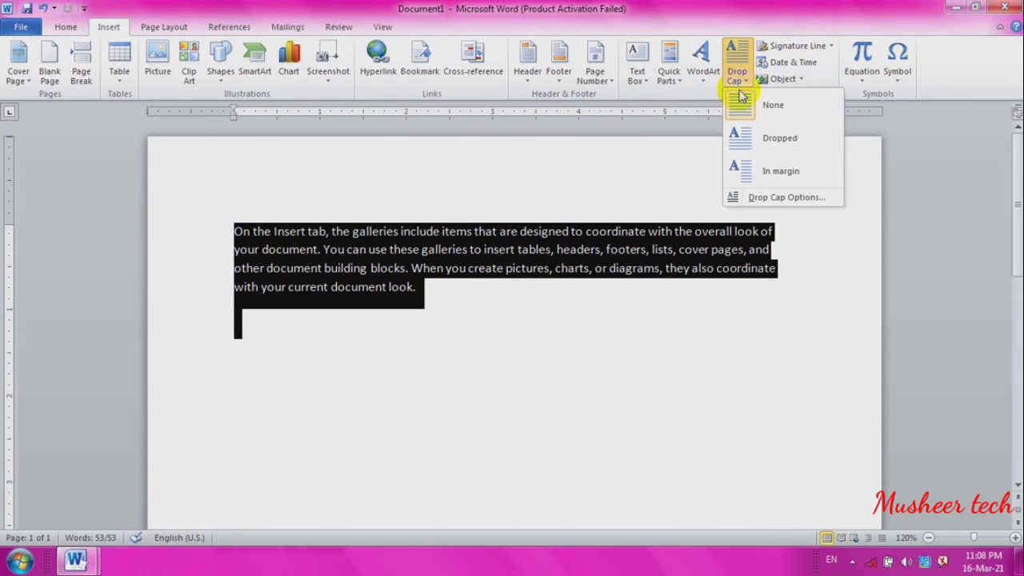
pyautogui.click(740, 136)
pyautogui.click(624, 359)
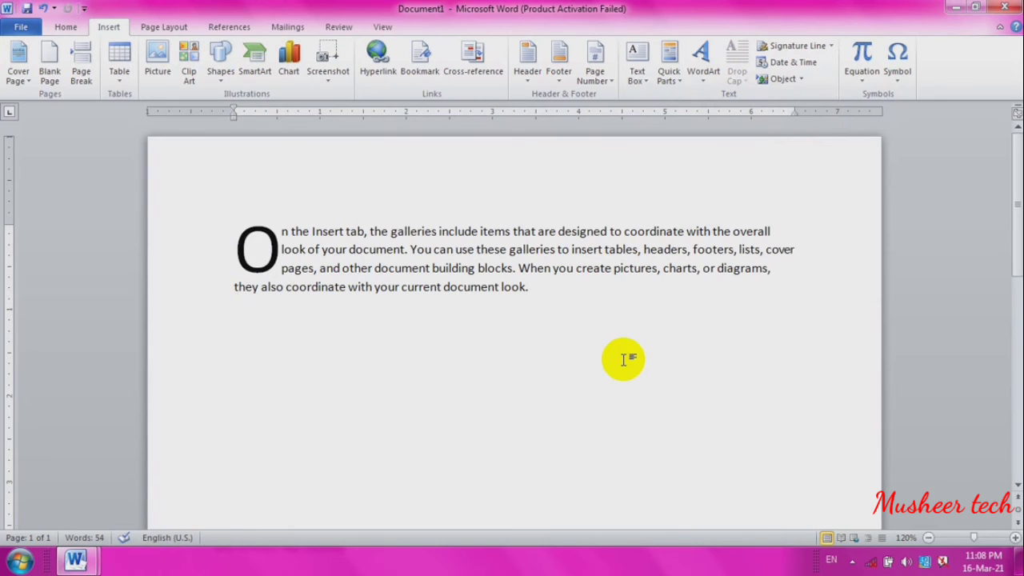
# Select the whole document text and move the paragraph's drop cap to the In margin position
pyautogui.hotkey('ctrl', 'a')
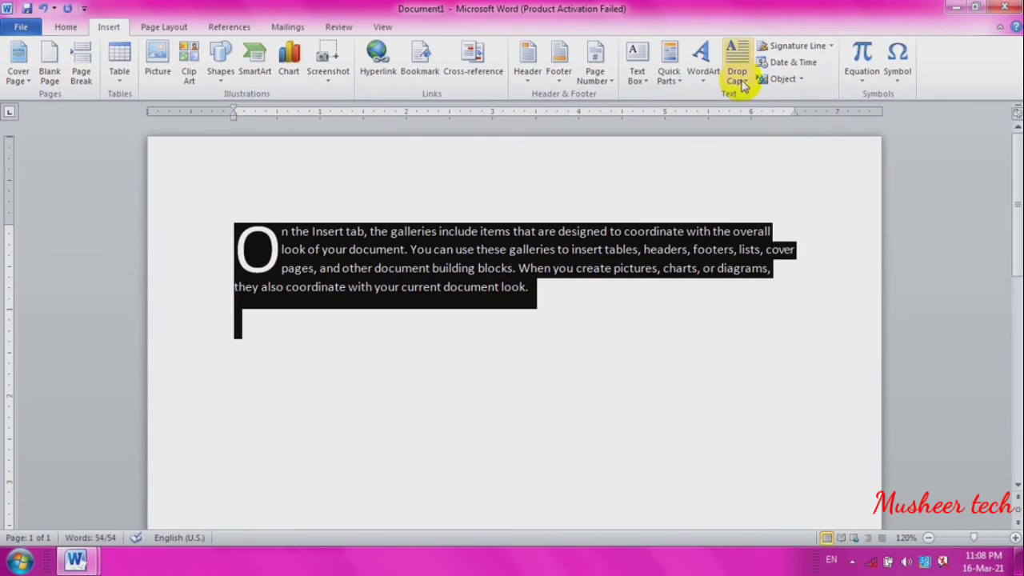
pyautogui.click(737, 78)
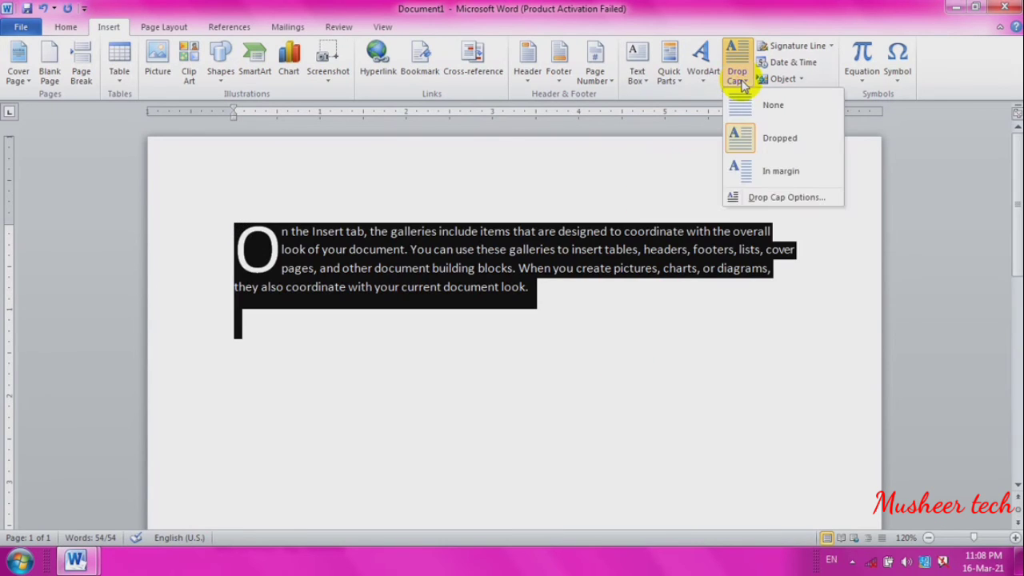
pyautogui.click(752, 174)
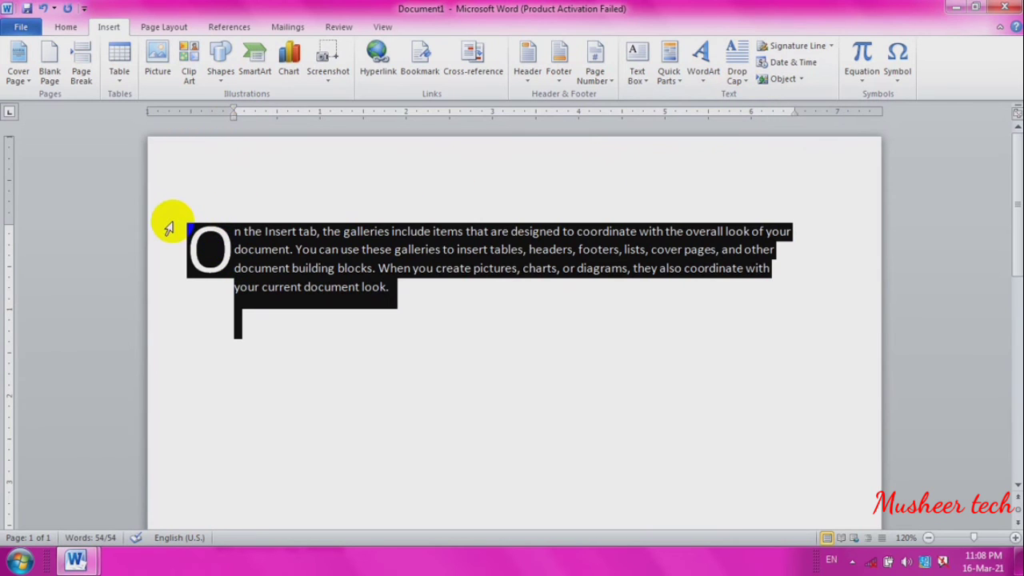
# Customize the in-margin drop cap with the +Headings font, 5 lines to drop and a distance from text of 2
pyautogui.click(738, 74)
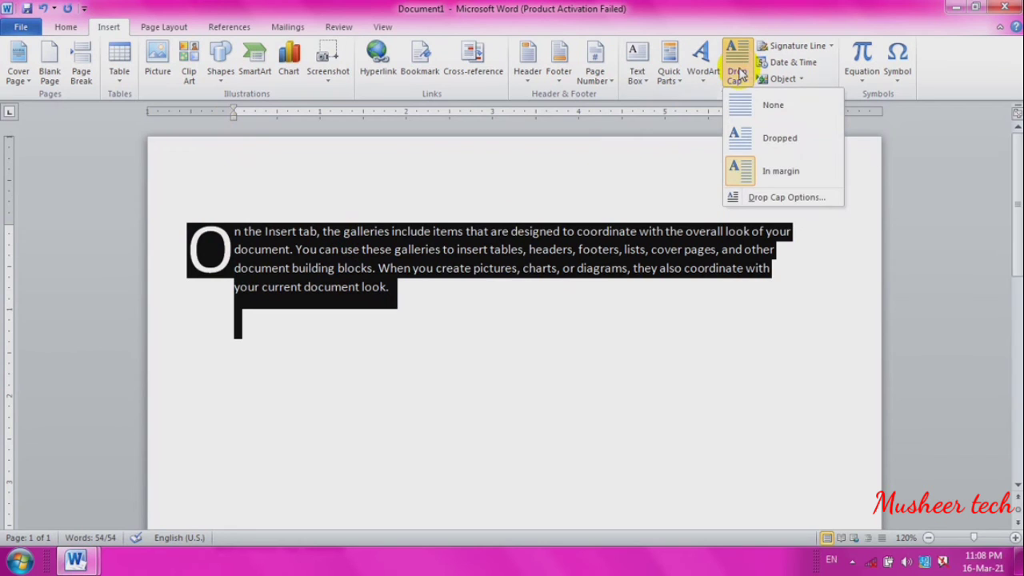
pyautogui.click(763, 198)
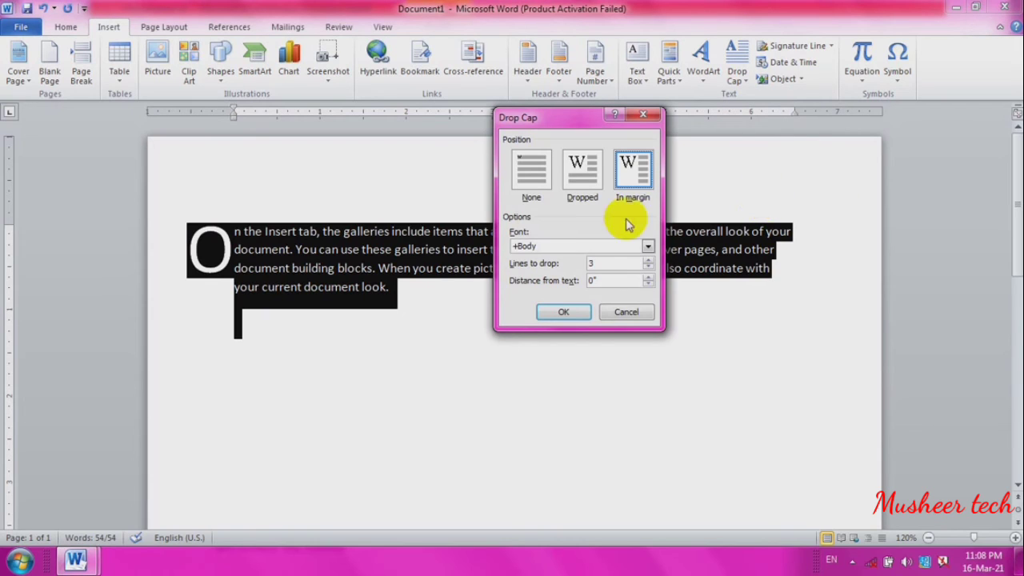
pyautogui.click(648, 247)
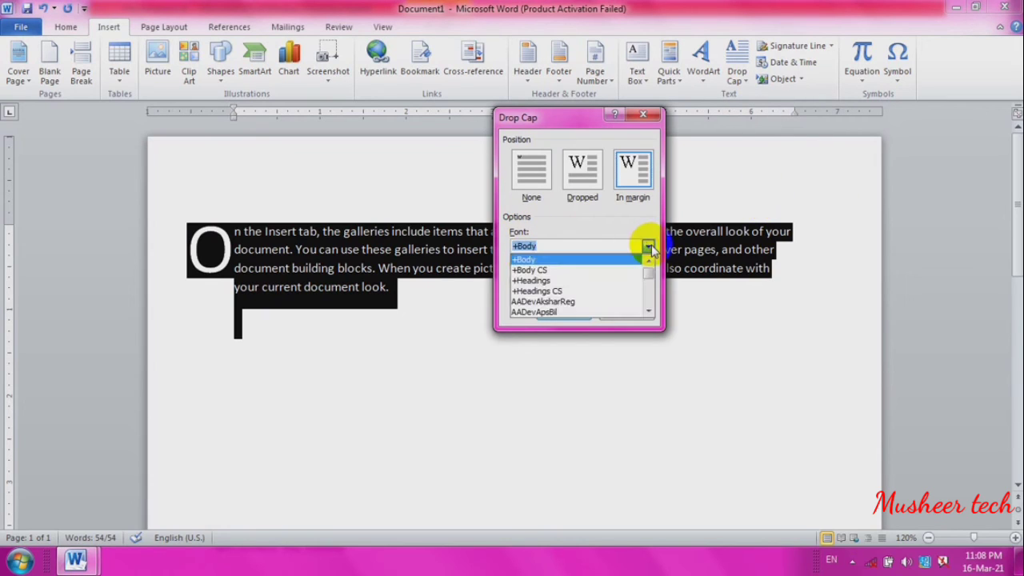
pyautogui.click(606, 280)
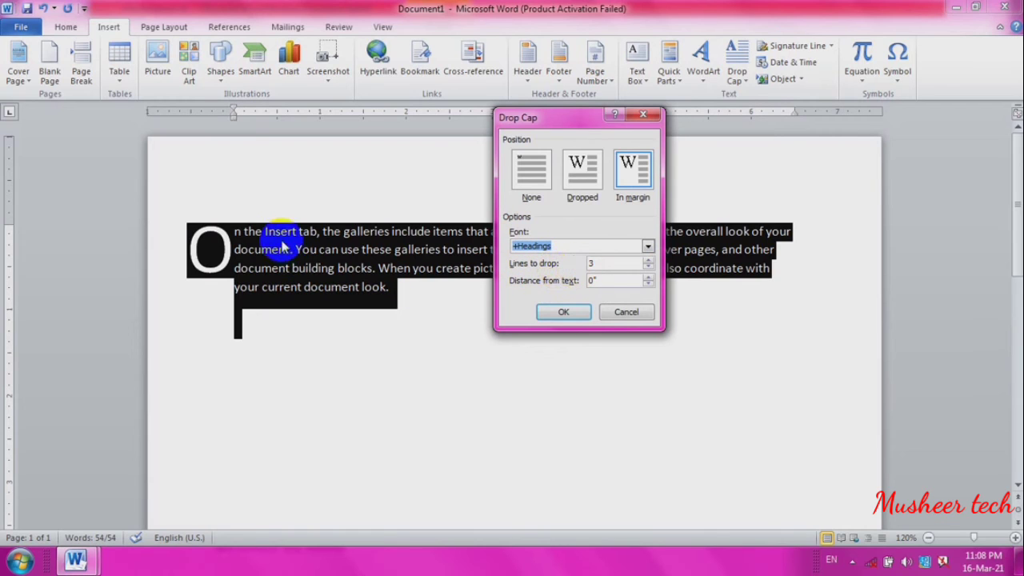
pyautogui.click(603, 263)
pyautogui.press('BackSpace')
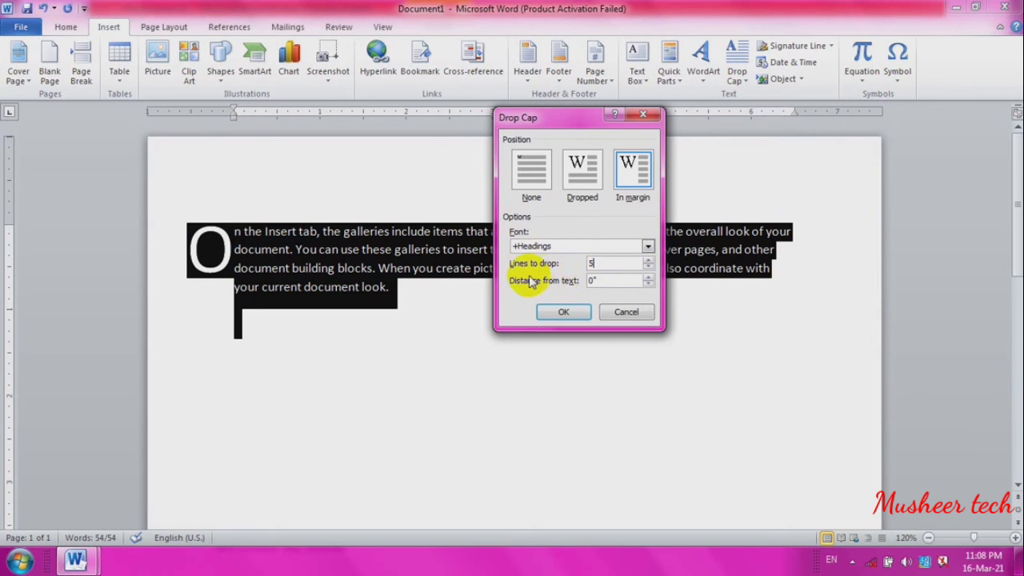
pyautogui.click(594, 281)
pyautogui.press('BackSpace')
pyautogui.press('BackSpace')
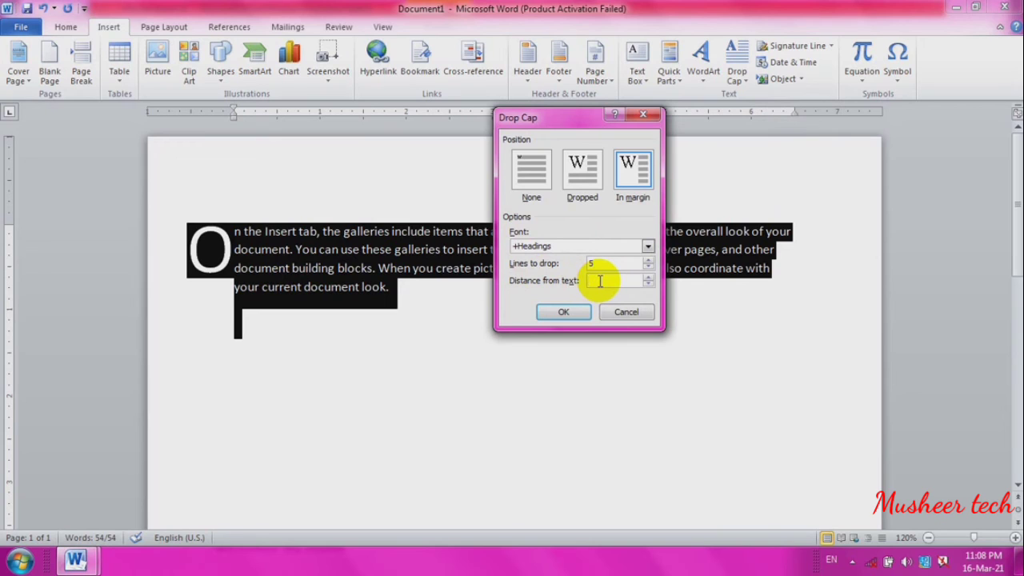
pyautogui.write('2')
pyautogui.click(578, 311)
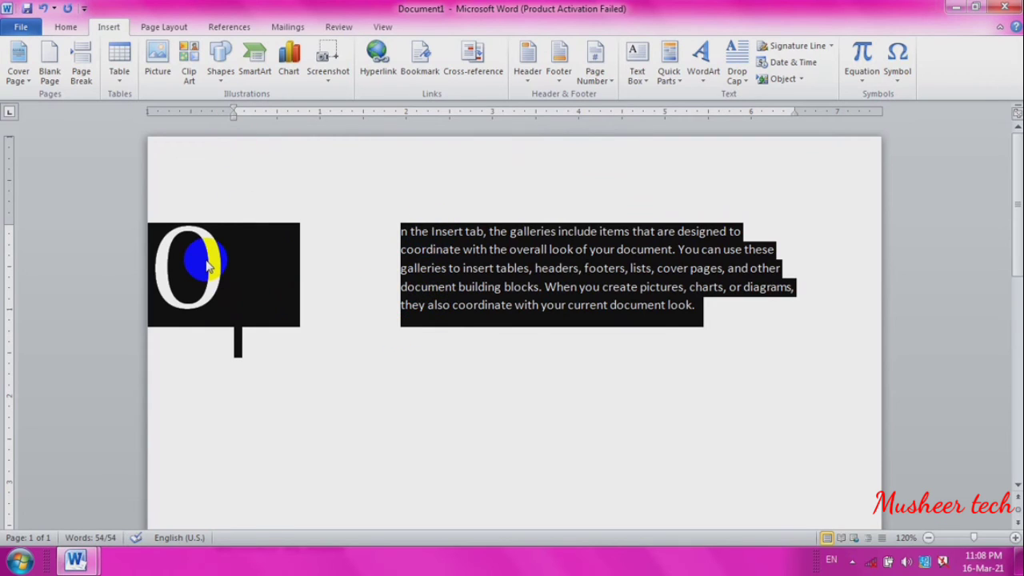
# Undo all the drop cap changes and the sample text, back to an empty page
pyautogui.hotkey('ctrl', 'z')
pyautogui.hotkey('ctrl', 'z')
pyautogui.hotkey('ctrl', 'z')
pyautogui.hotkey('ctrl', 'z')
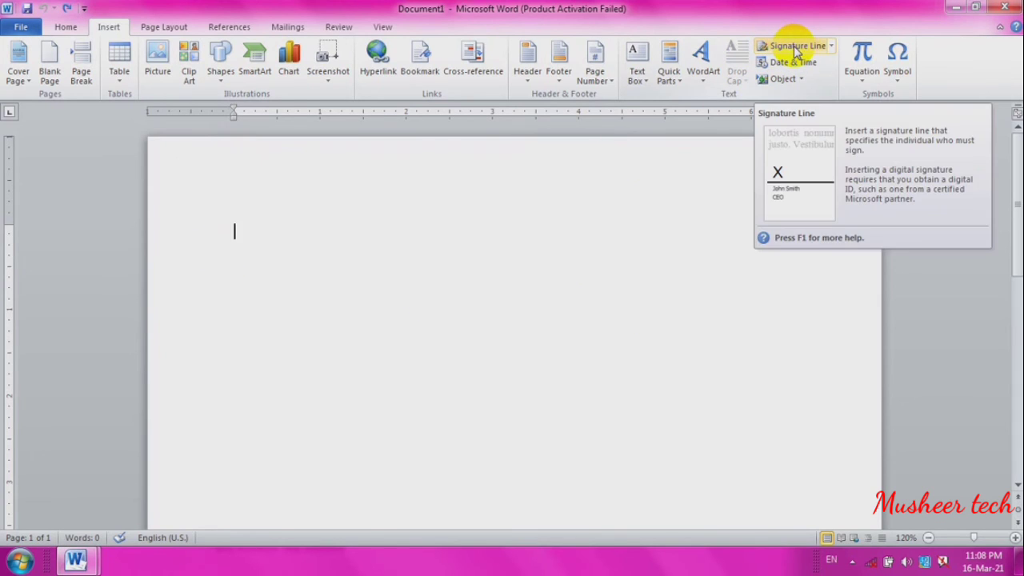
# Generate the default sample paragraphs on the empty page with =rand()
pyautogui.write('=')
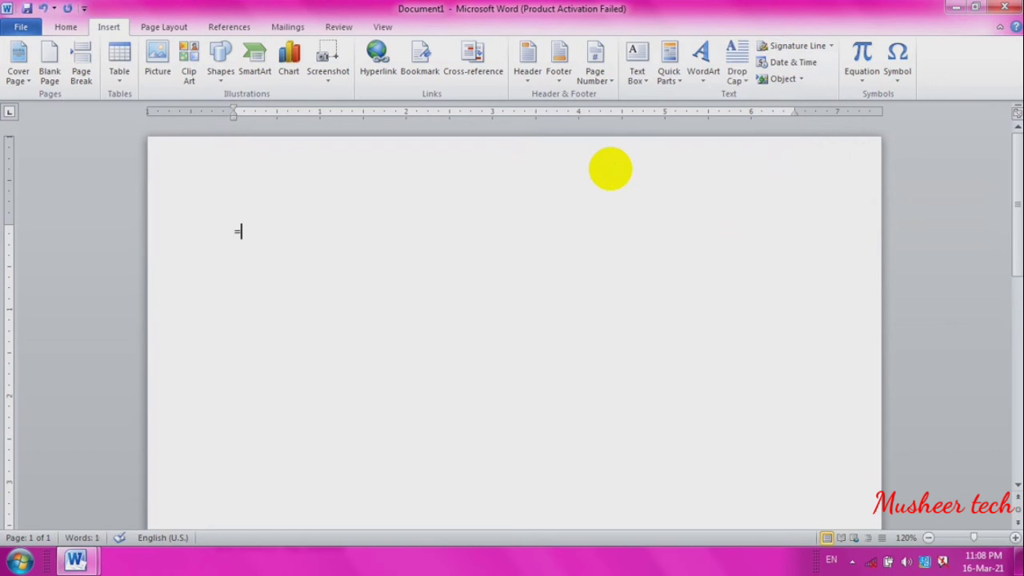
pyautogui.write('rand()')
pyautogui.press('Return')
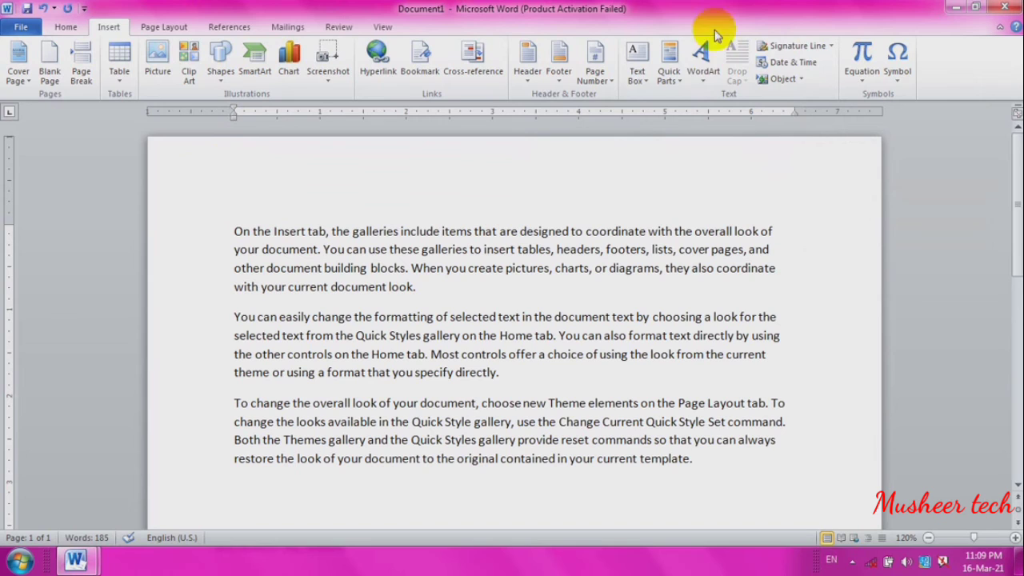
# Insert a signature line below the sample text, entering the suggested signer's name and the title teacher
pyautogui.click(799, 48)
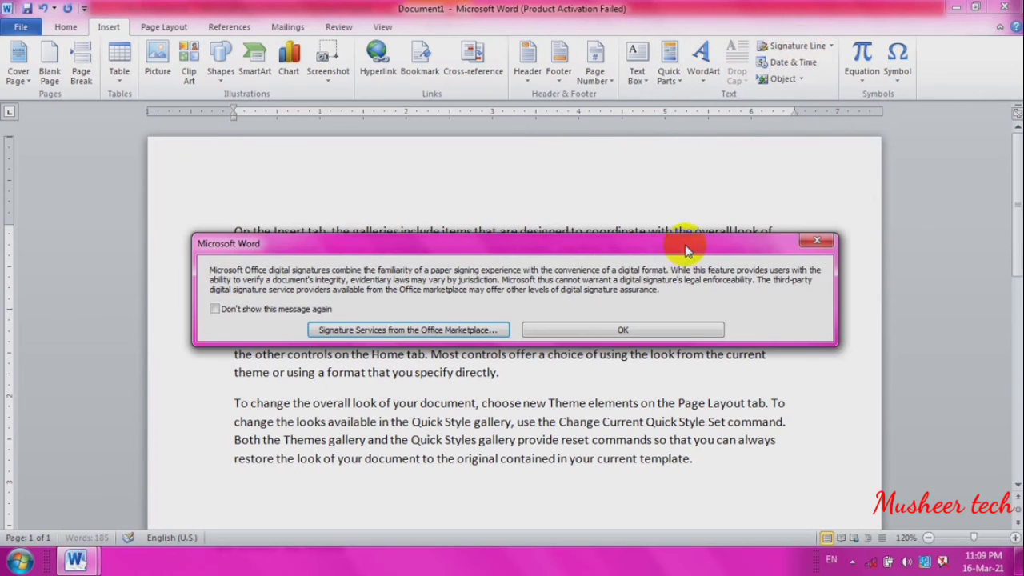
pyautogui.click(656, 329)
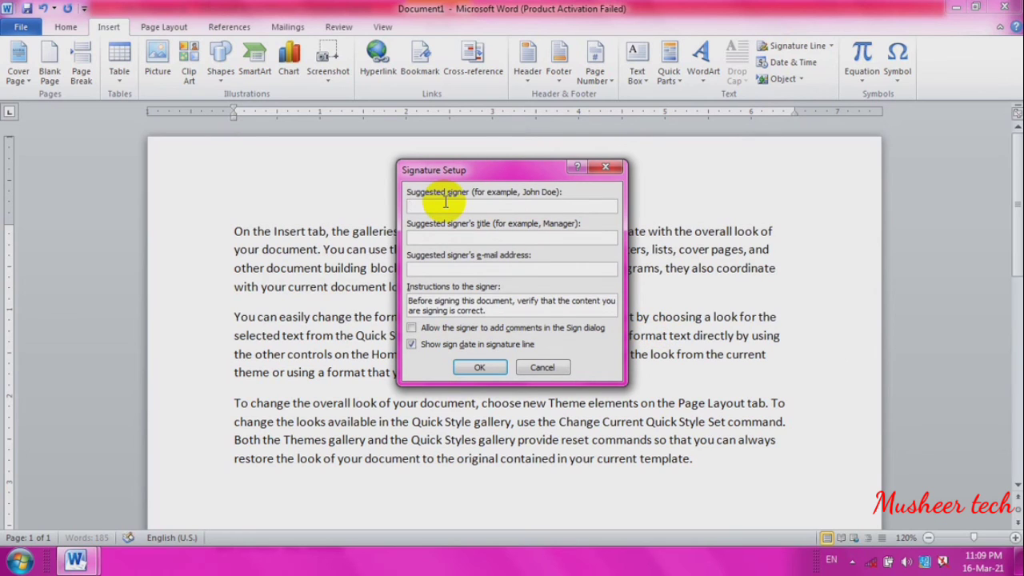
pyautogui.write('musheer tech')
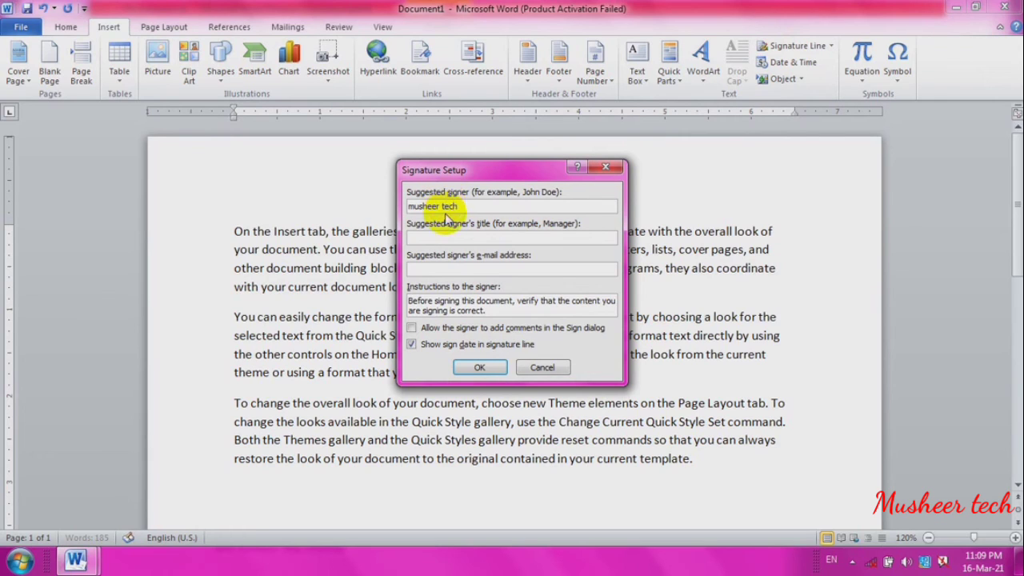
pyautogui.click(449, 238)
pyautogui.write('t')
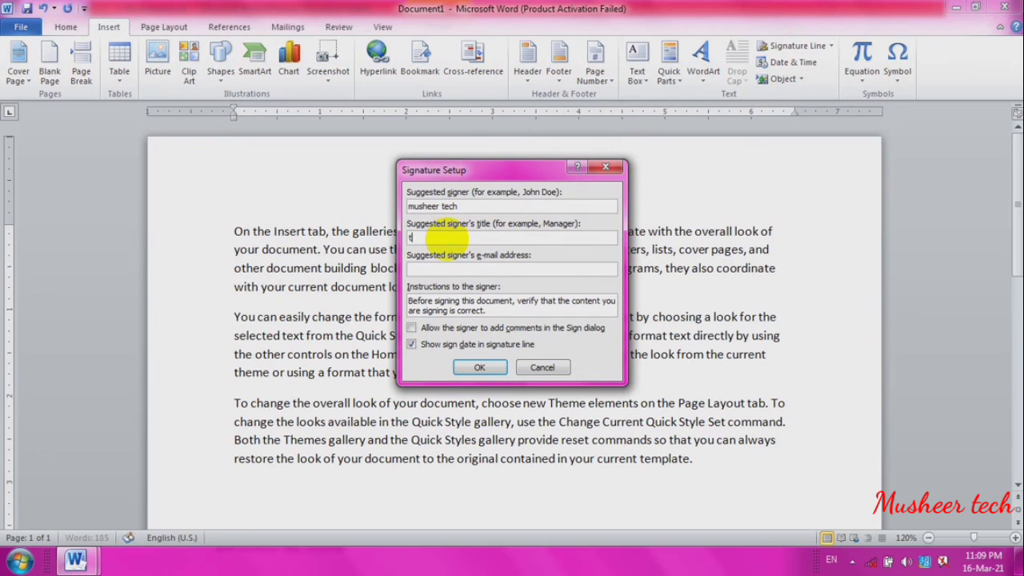
pyautogui.write('eacher')
pyautogui.click(478, 368)
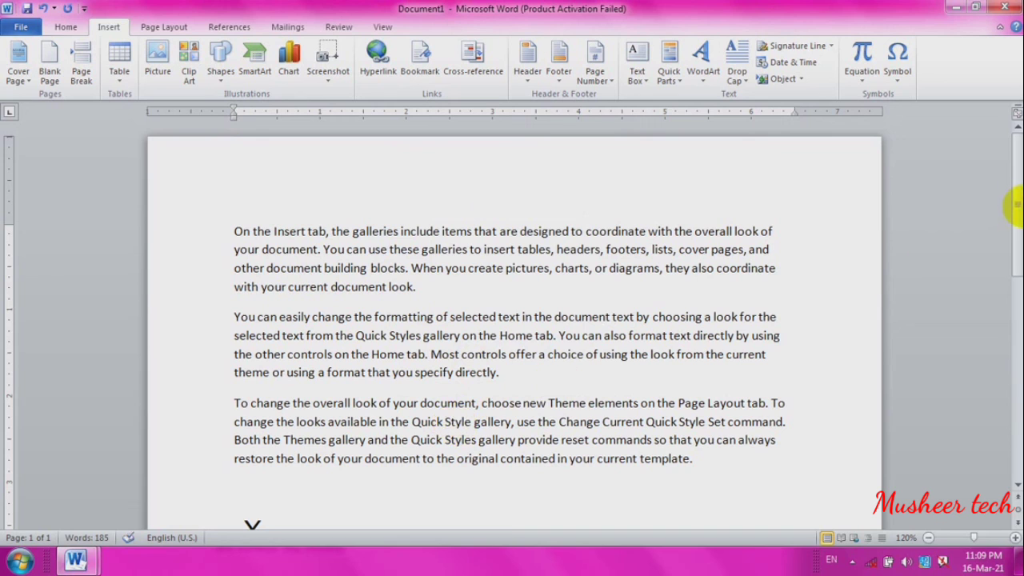
# Draw a freehand Scribble shape like a signature over the signature line, about 1.08" high and 0.71" wide, and deselect it
pyautogui.moveTo(1014, 196); pyautogui.dragTo(1015, 254)
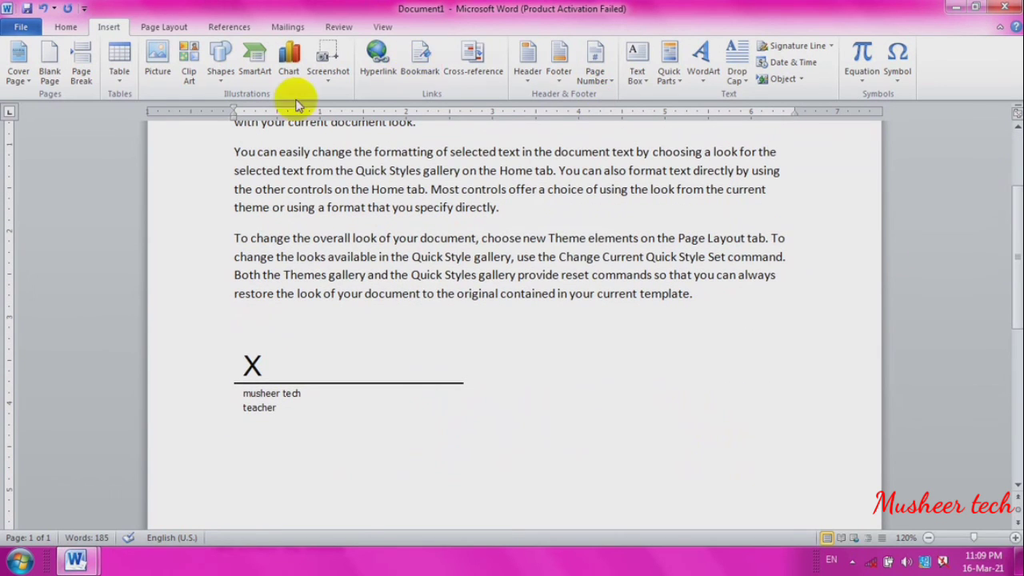
pyautogui.click(220, 66)
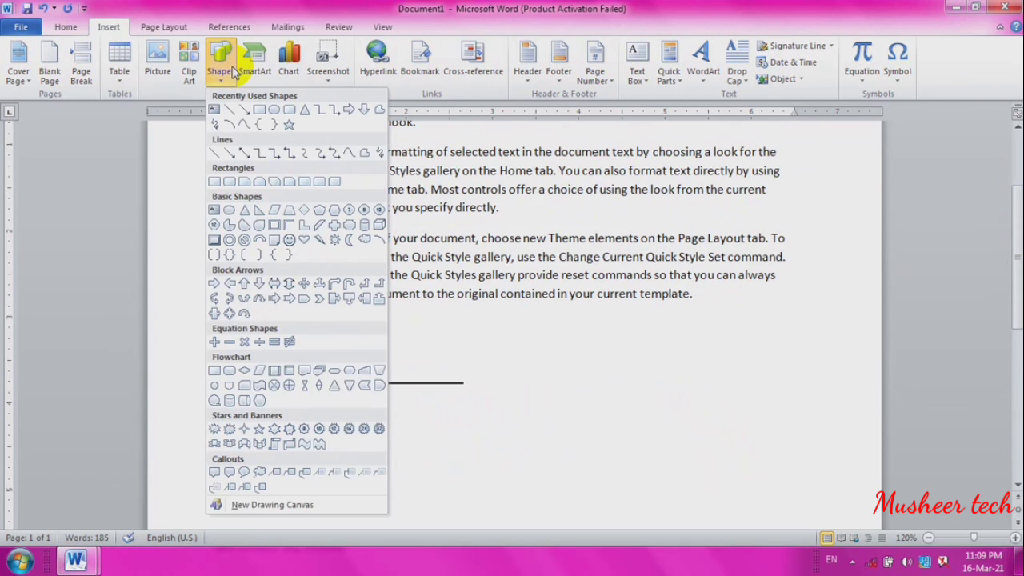
pyautogui.click(378, 152)
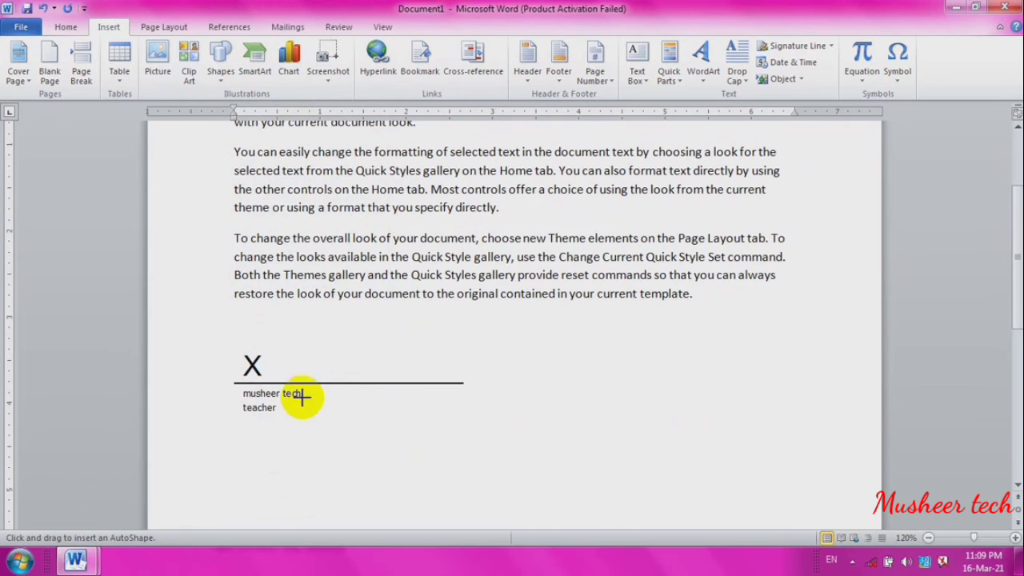
pyautogui.moveTo(299, 393)
pyautogui.mouseDown()
pyautogui.moveTo(280, 373)
pyautogui.moveTo(310, 416)
pyautogui.moveTo(331, 418)
pyautogui.mouseUp()
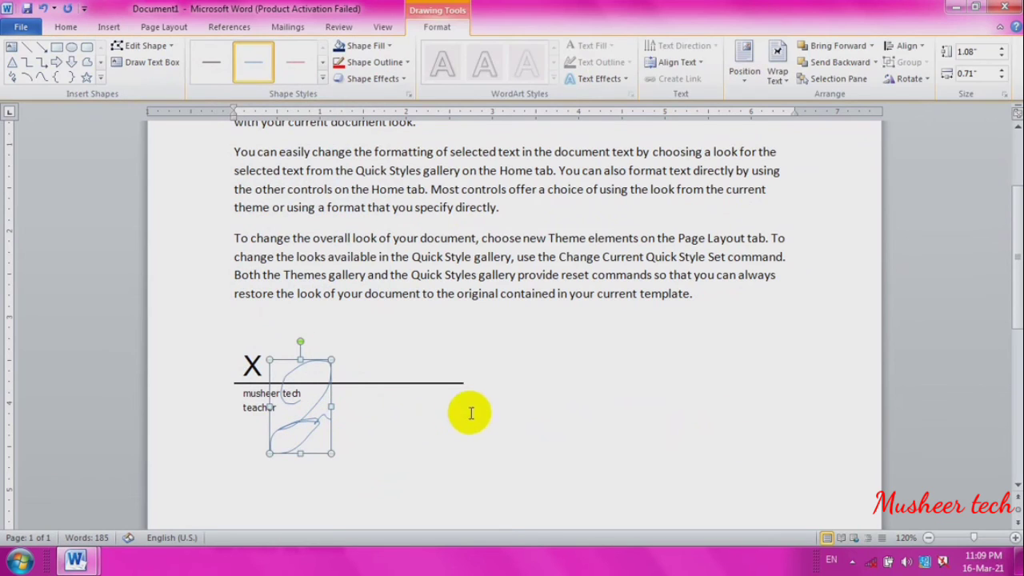
pyautogui.click(563, 408)
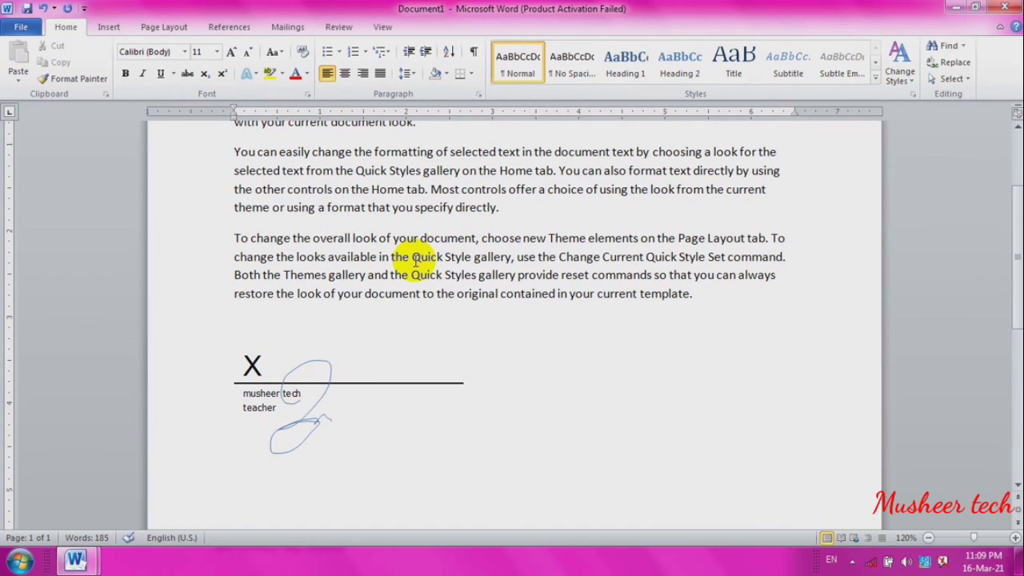
# Start signing the signature line and save the document as a Word Document named sac
pyautogui.doubleClick(335, 388)
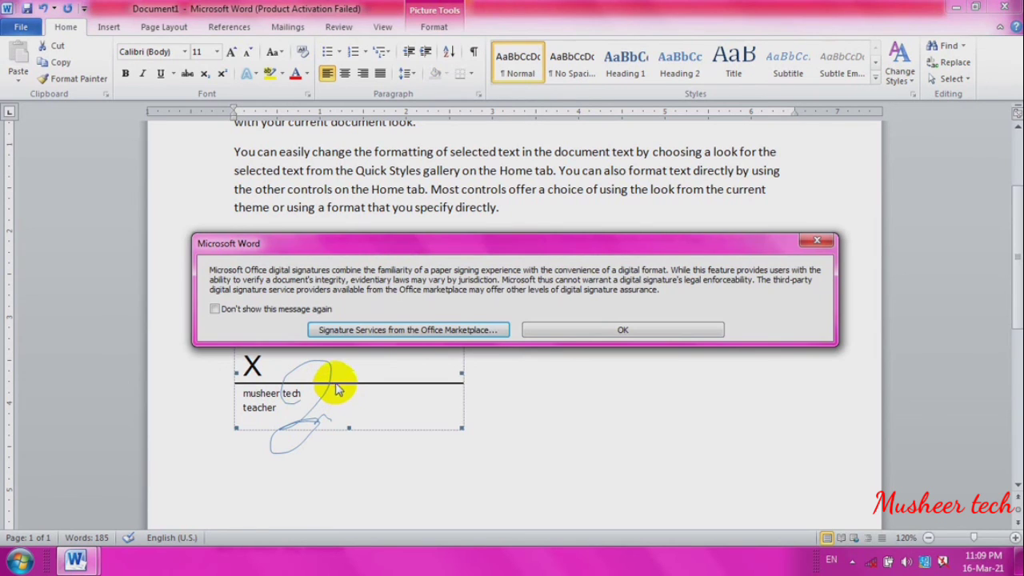
pyautogui.click(559, 328)
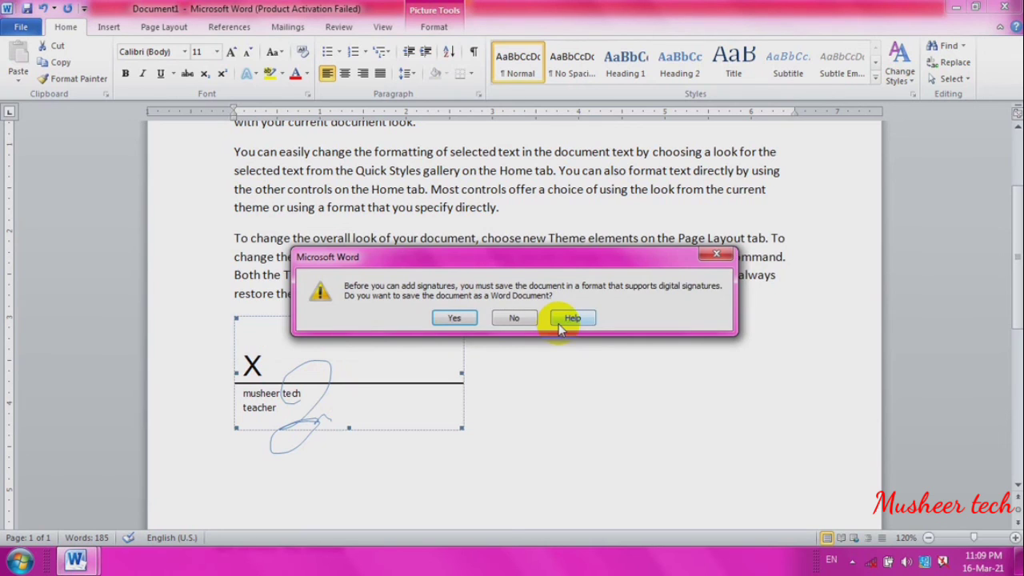
pyautogui.click(454, 319)
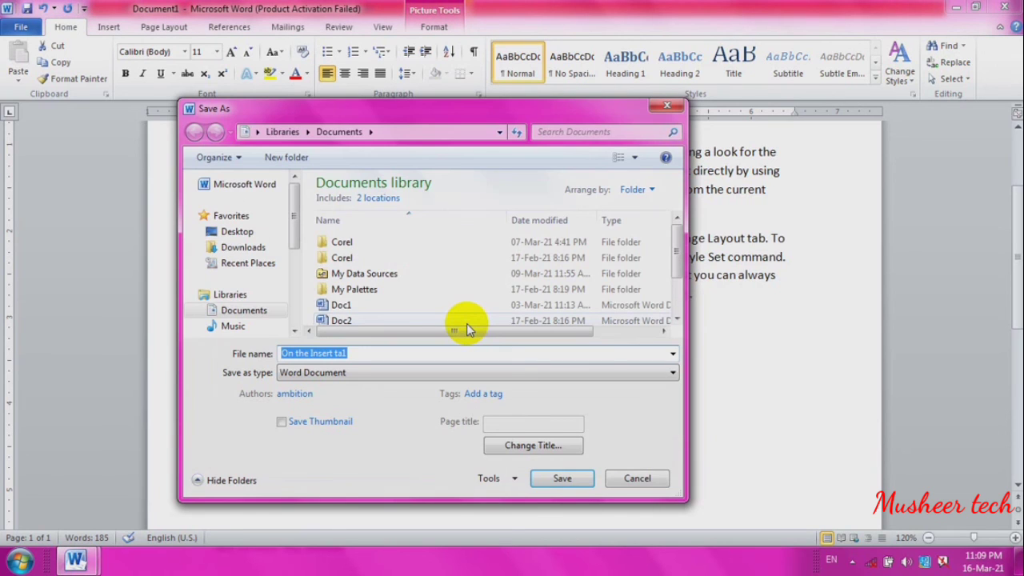
pyautogui.write('sac')
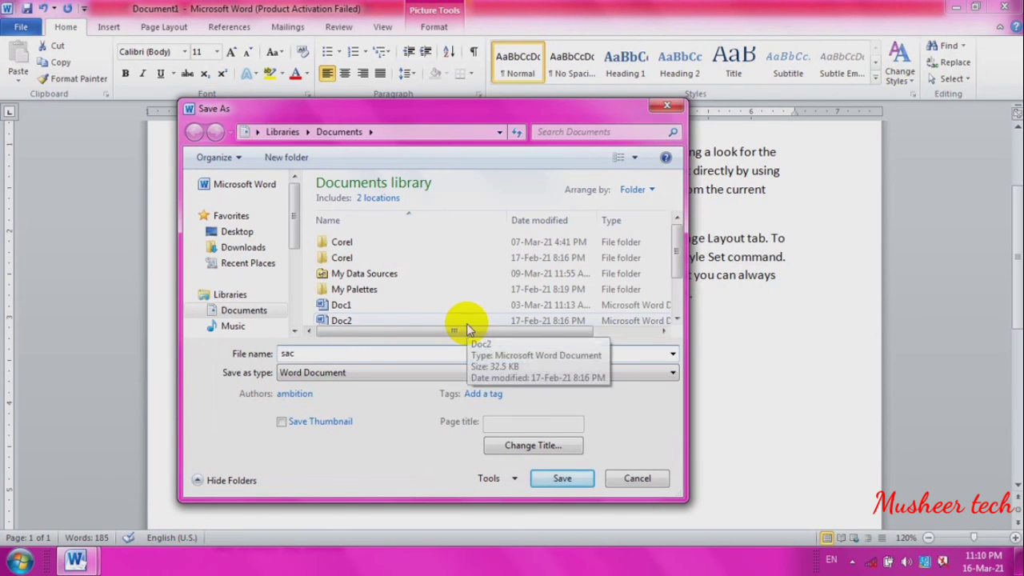
pyautogui.click(543, 482)
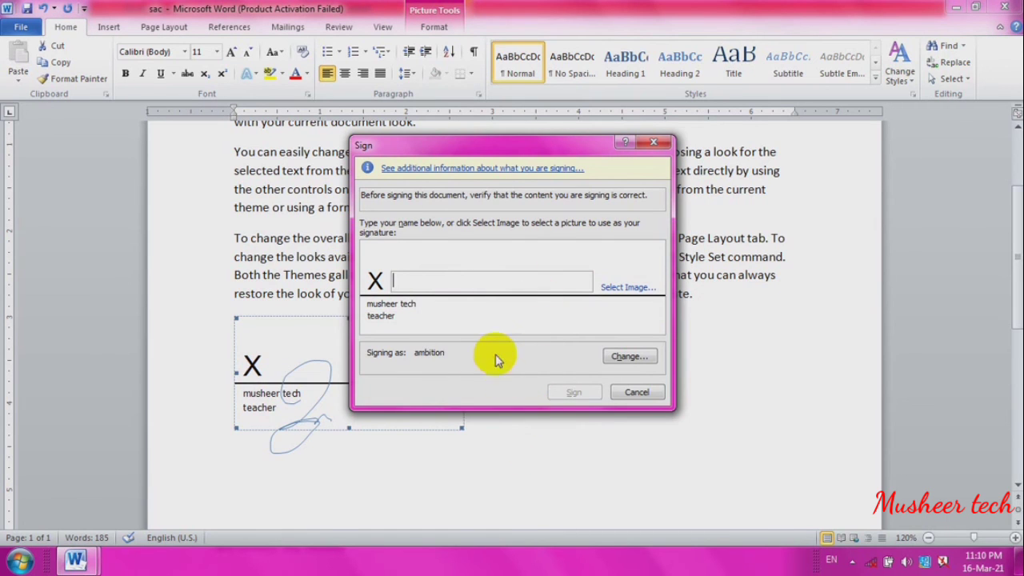
# Sign the signature line using the Penguins sample picture as the signature image, and accept the confirmation
pyautogui.click(613, 290)
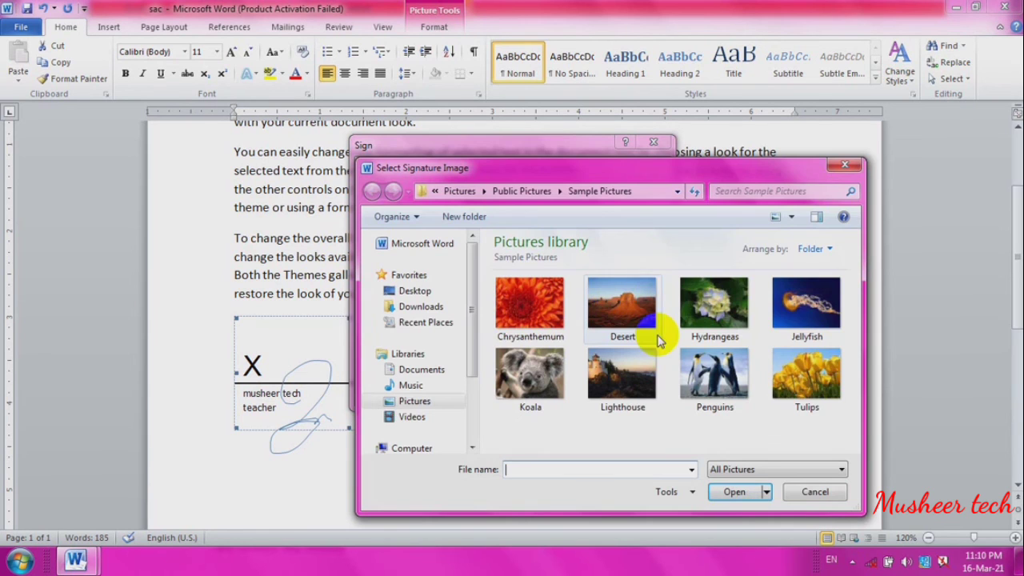
pyautogui.click(698, 376)
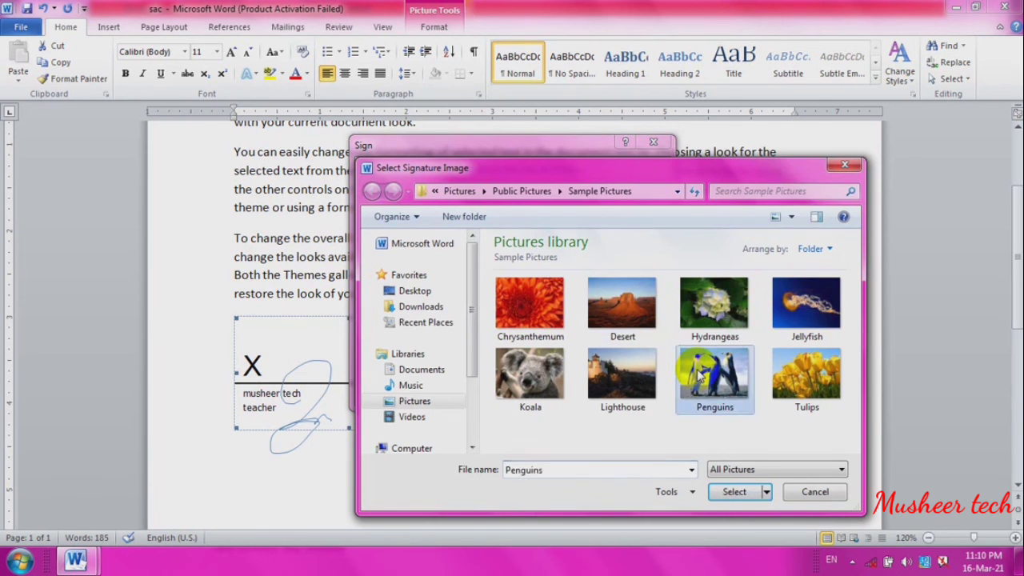
pyautogui.click(733, 493)
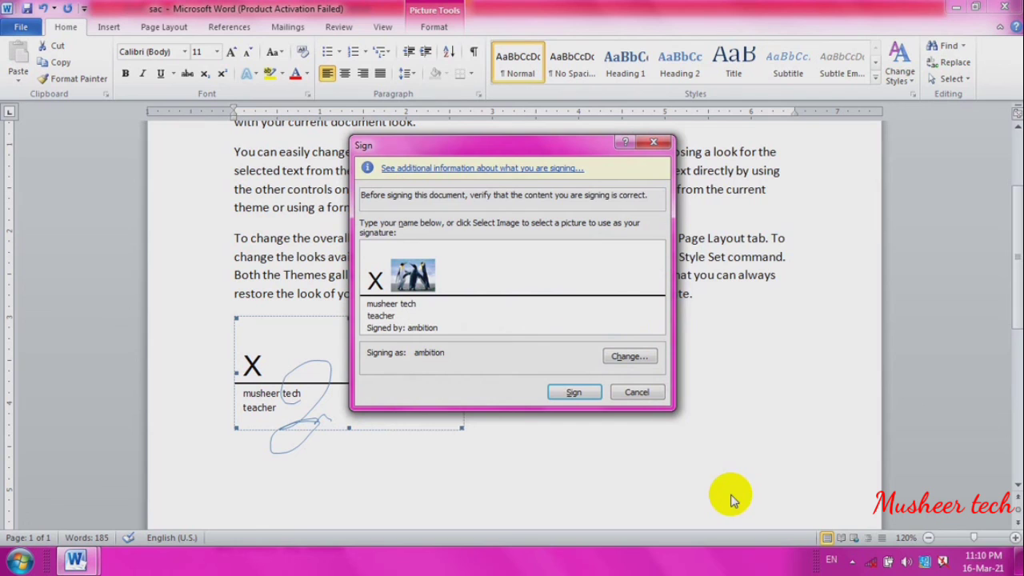
pyautogui.click(585, 394)
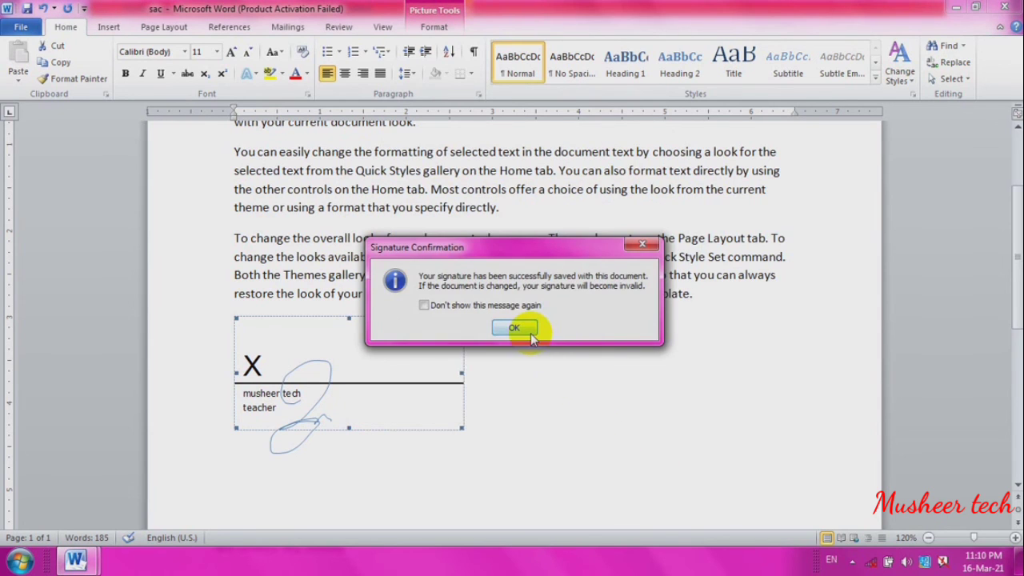
pyautogui.click(516, 325)
pyautogui.click(462, 387)
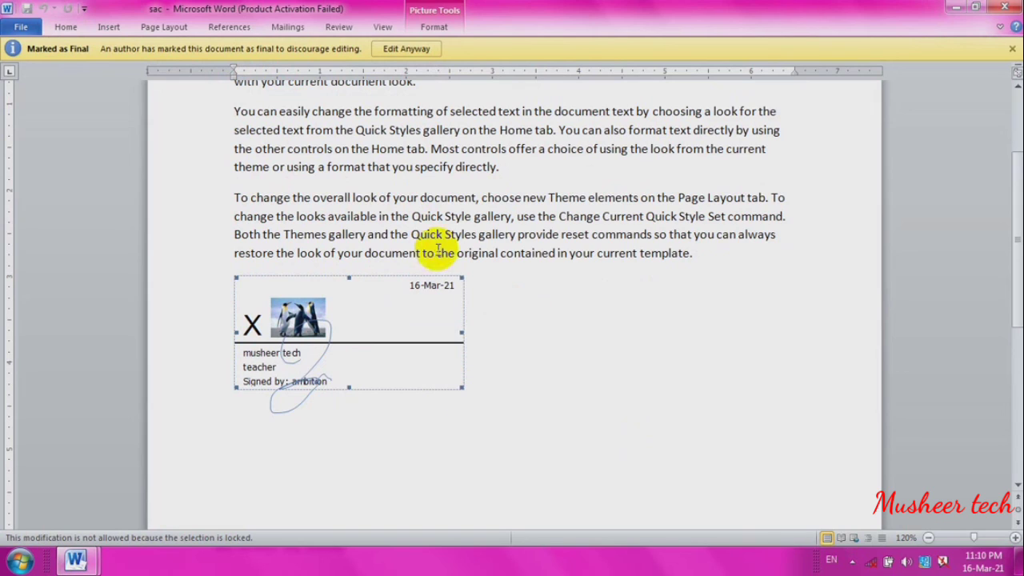
# Enable editing of the document marked as final, accept removing its signature, and delete the signature line below the text
pyautogui.click(392, 50)
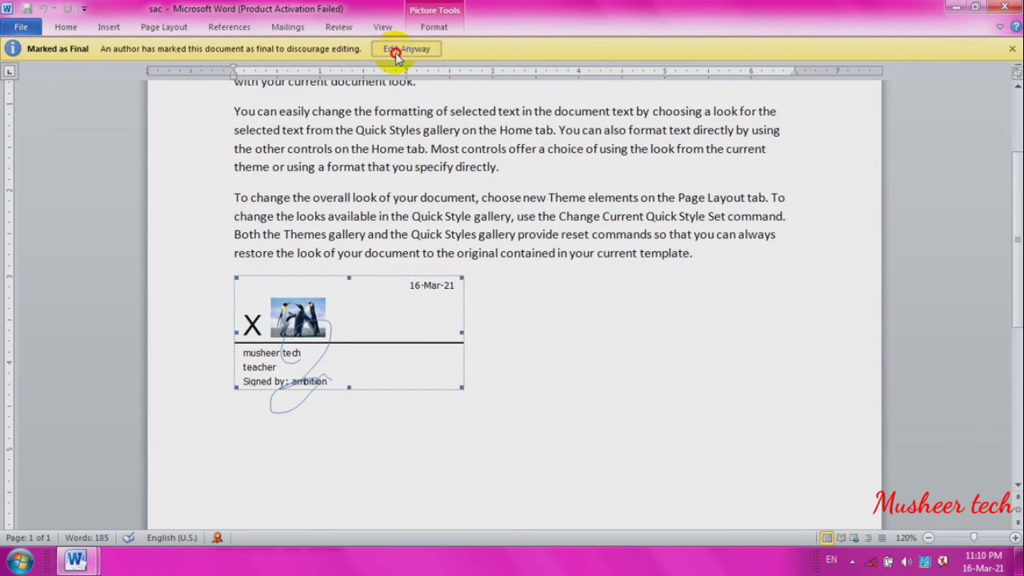
pyautogui.click(462, 318)
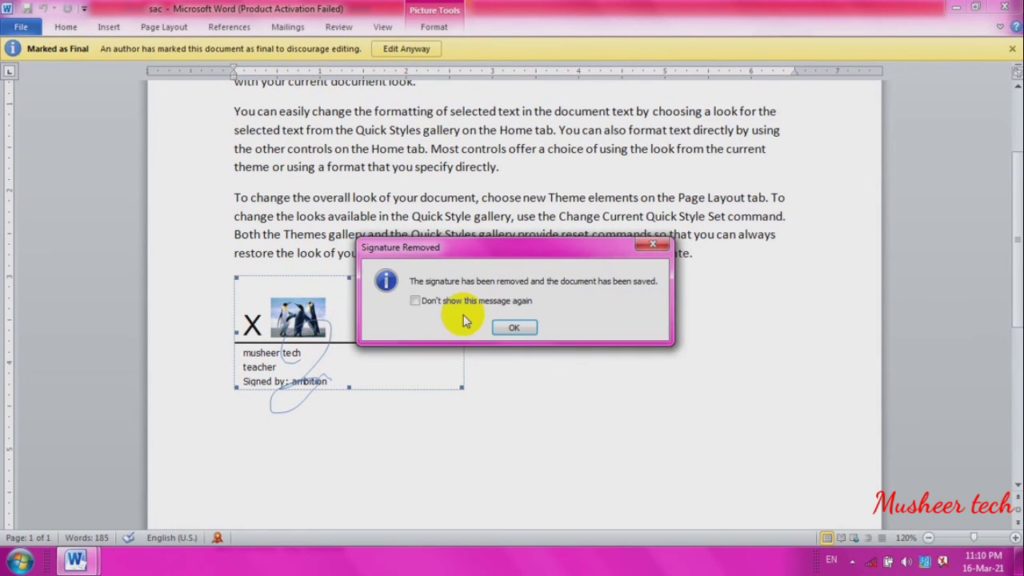
pyautogui.click(516, 325)
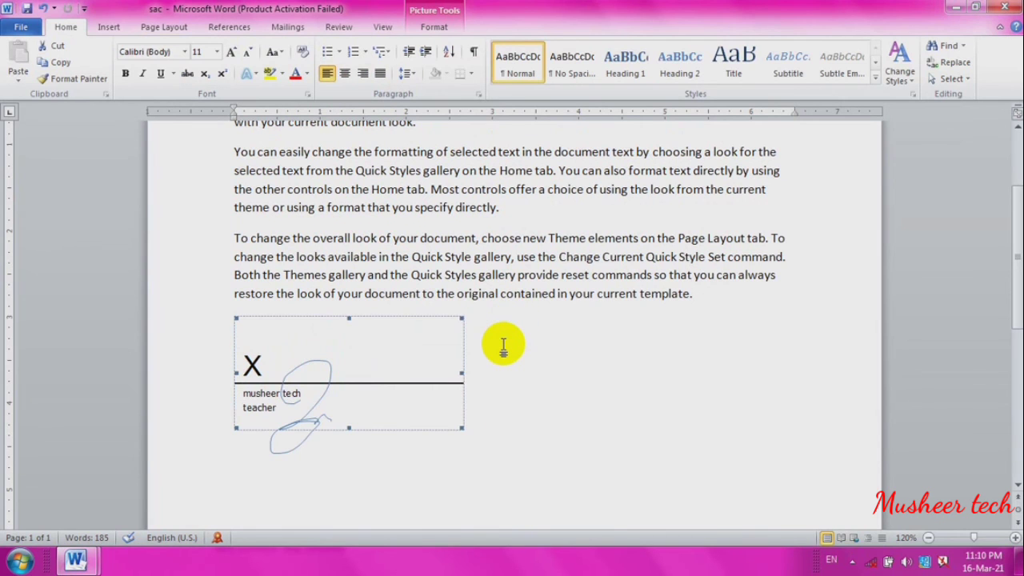
pyautogui.press('Delete')
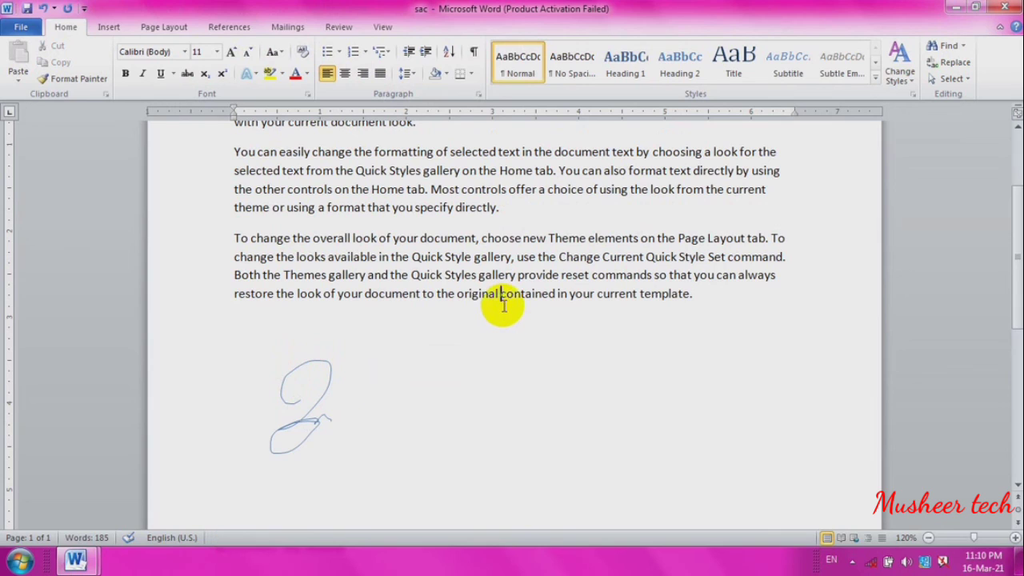
# Try entering lmfdndvd in the last paragraph, remove it, and clear all content from the document
pyautogui.write('lmfdndvd')
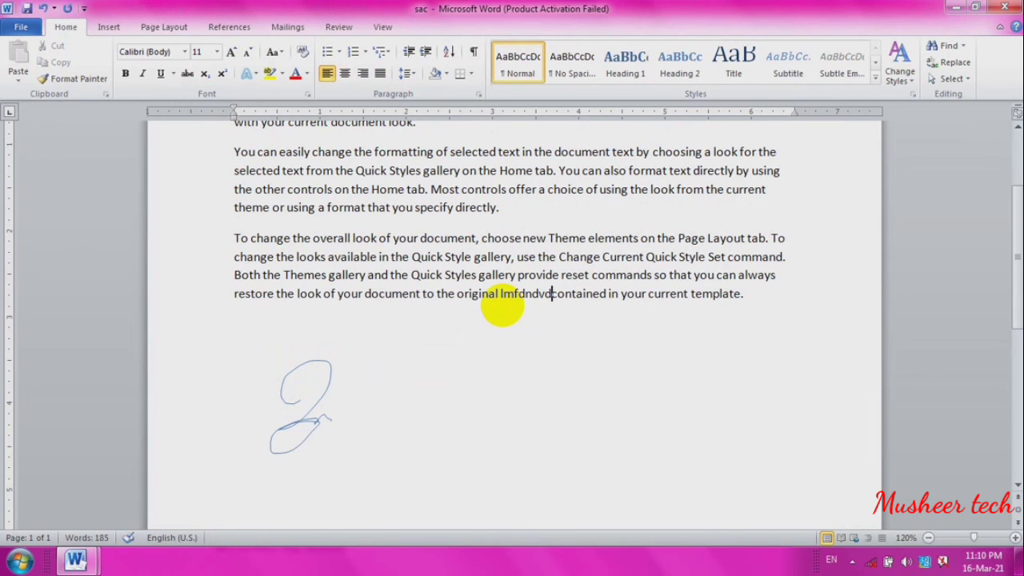
pyautogui.hotkey('ctrl', 'BackSpace')
pyautogui.hotkey('ctrl', 'a')
pyautogui.press('Delete')
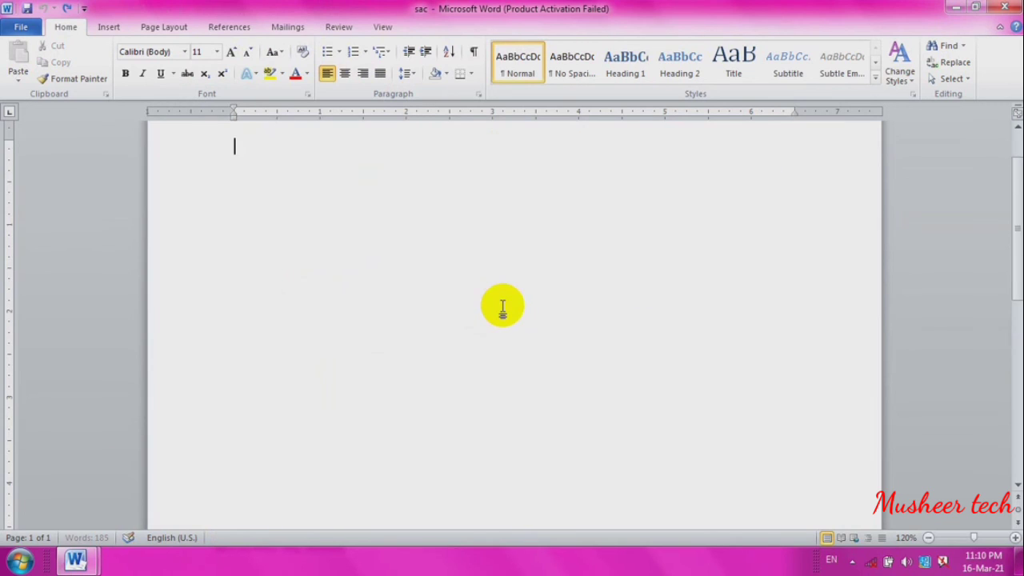
# Generate sample paragraphs in the empty document with =rand()
pyautogui.click(125, 24)
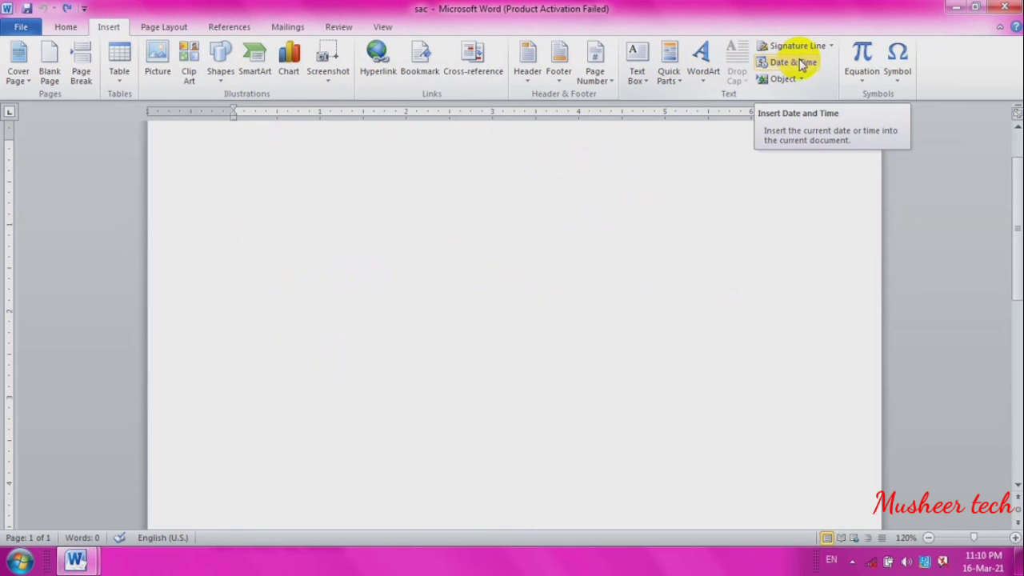
pyautogui.write('=')
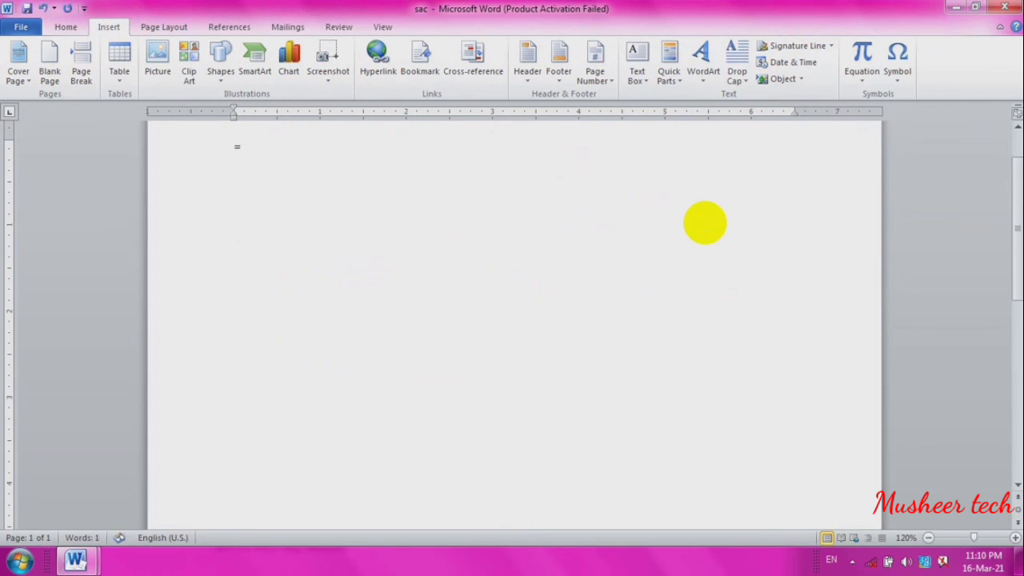
pyautogui.write('rand()')
pyautogui.press('Return')
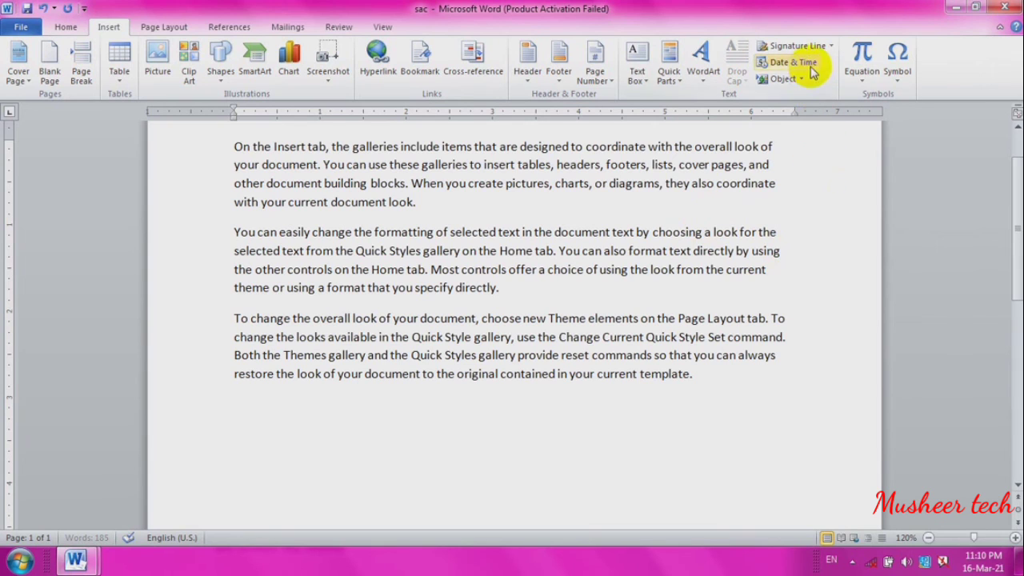
# Insert the current date below the sample text in the format March 16, 2021
pyautogui.click(788, 62)
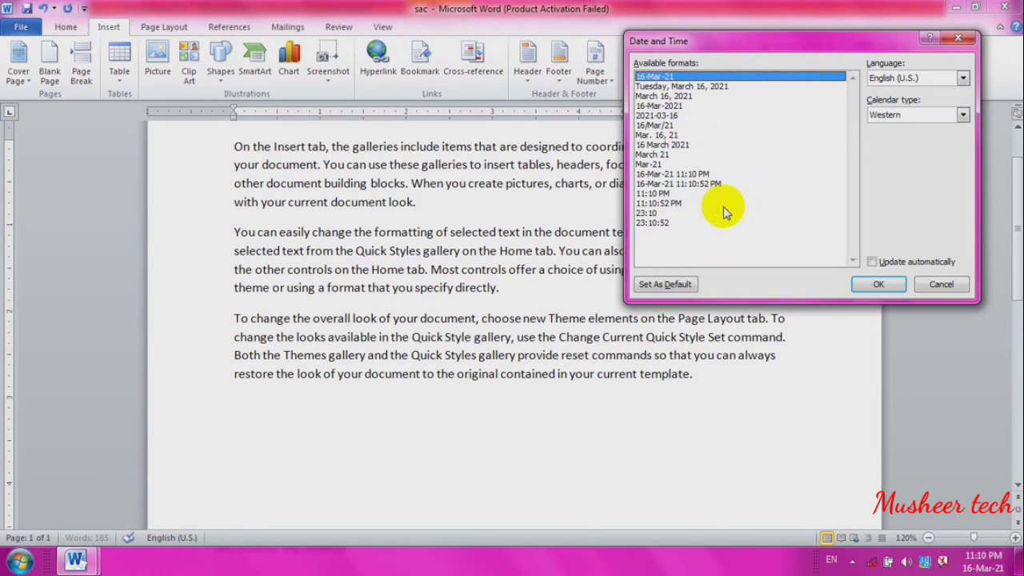
pyautogui.click(719, 96)
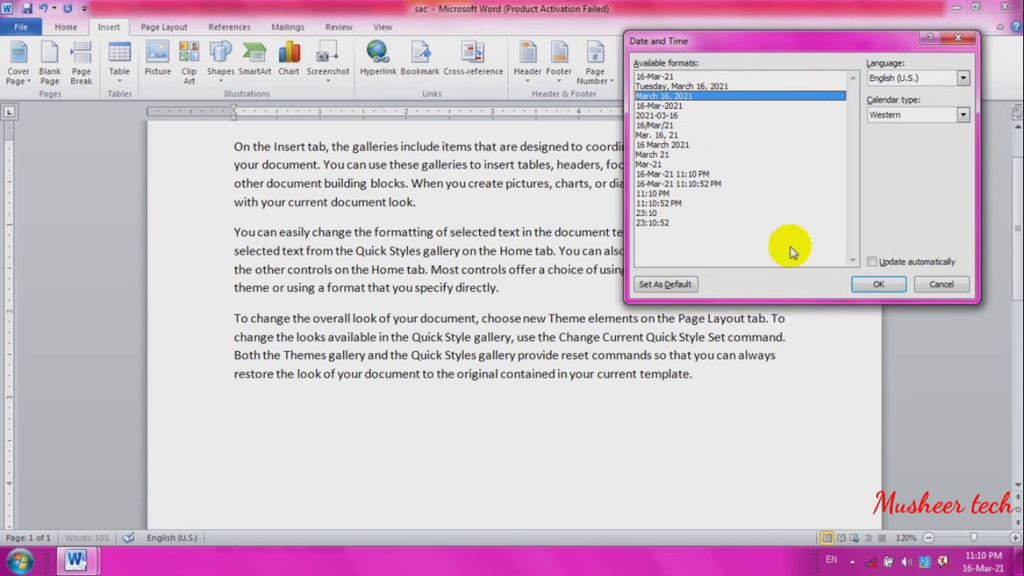
pyautogui.click(867, 286)
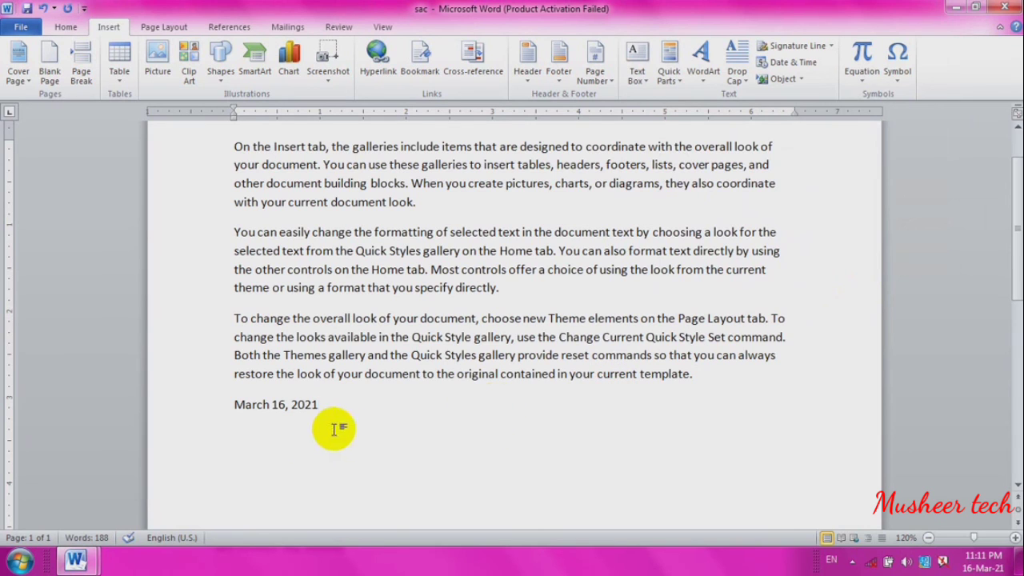
# Edit the inserted date so that it reads March 17, 2020
pyautogui.click(286, 405)
pyautogui.press('BackSpace')
pyautogui.write('7')
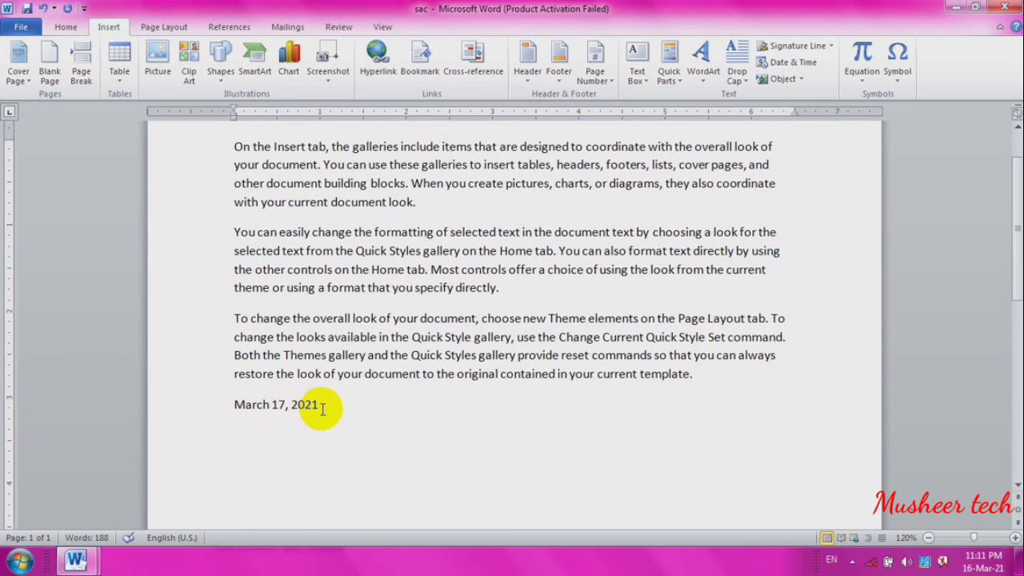
pyautogui.press('BackSpace')
pyautogui.write('0')
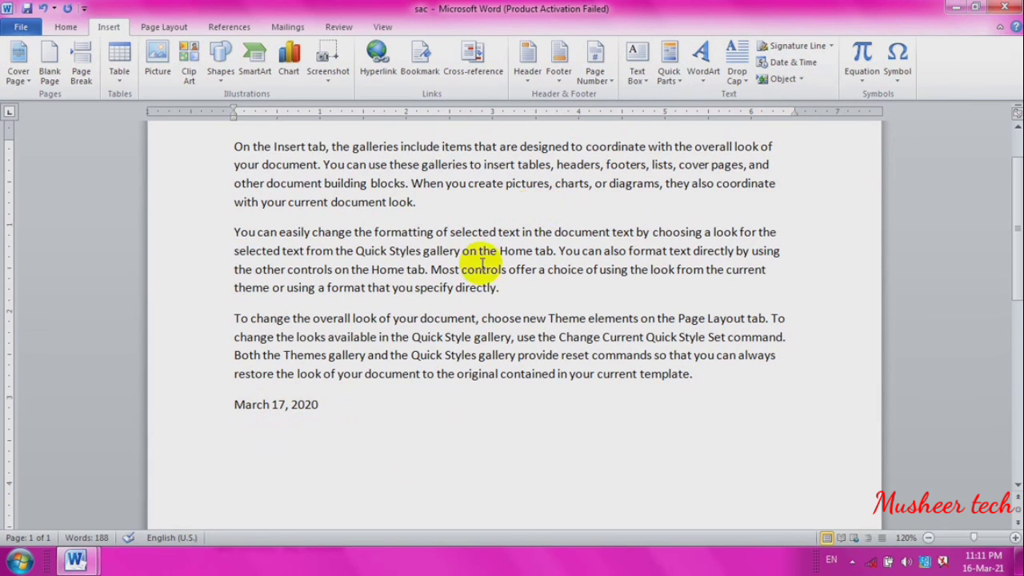
# Insert a new Microsoft Excel 97-2003 Worksheet object after the date and dismiss the activation wizard
pyautogui.click(786, 80)
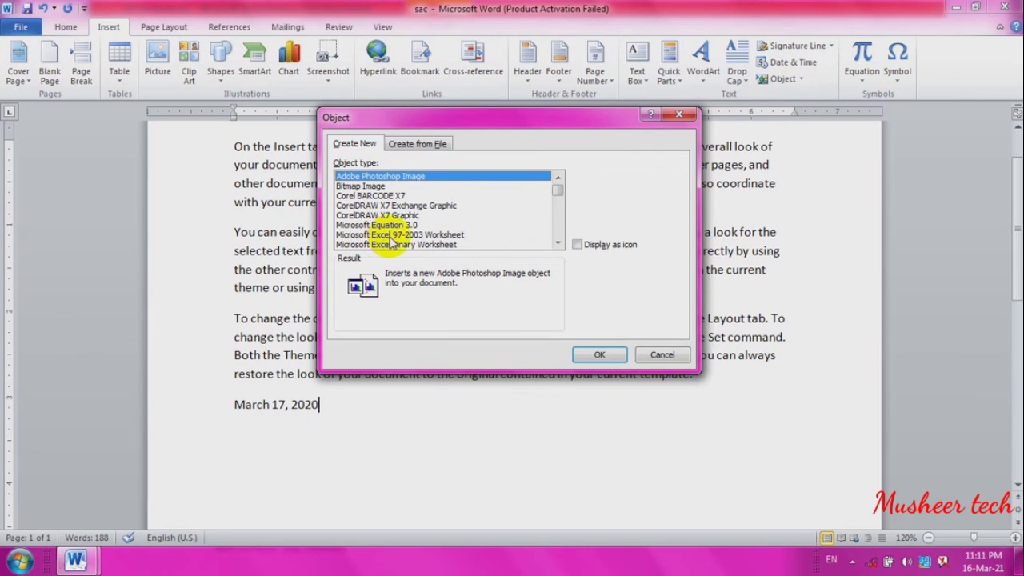
pyautogui.click(424, 235)
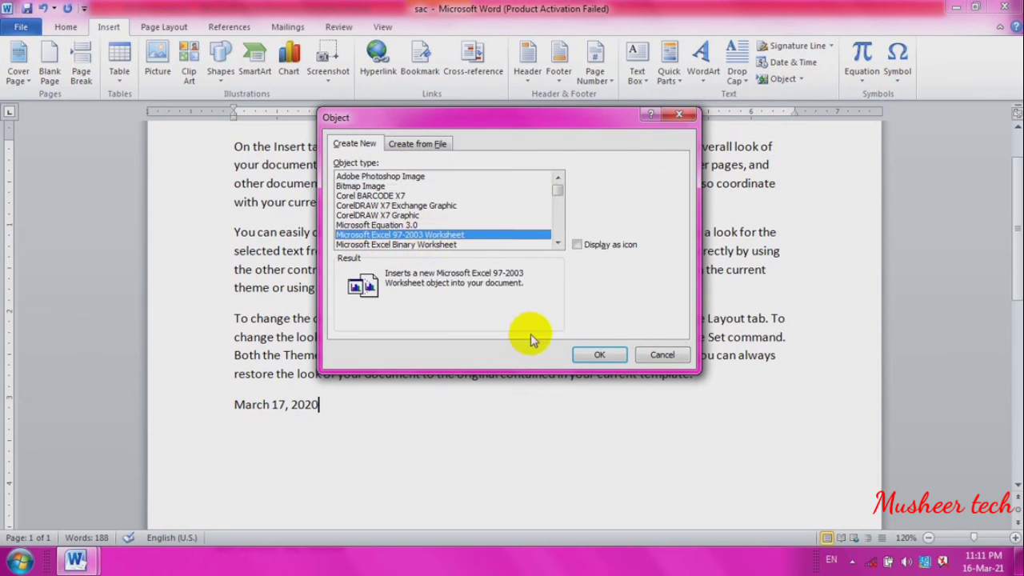
pyautogui.click(588, 354)
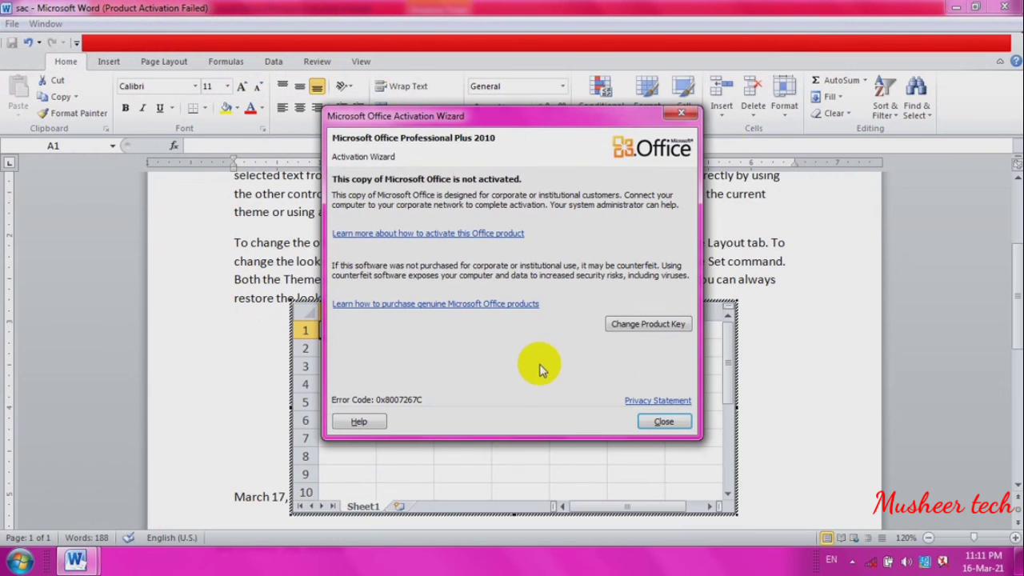
pyautogui.click(681, 113)
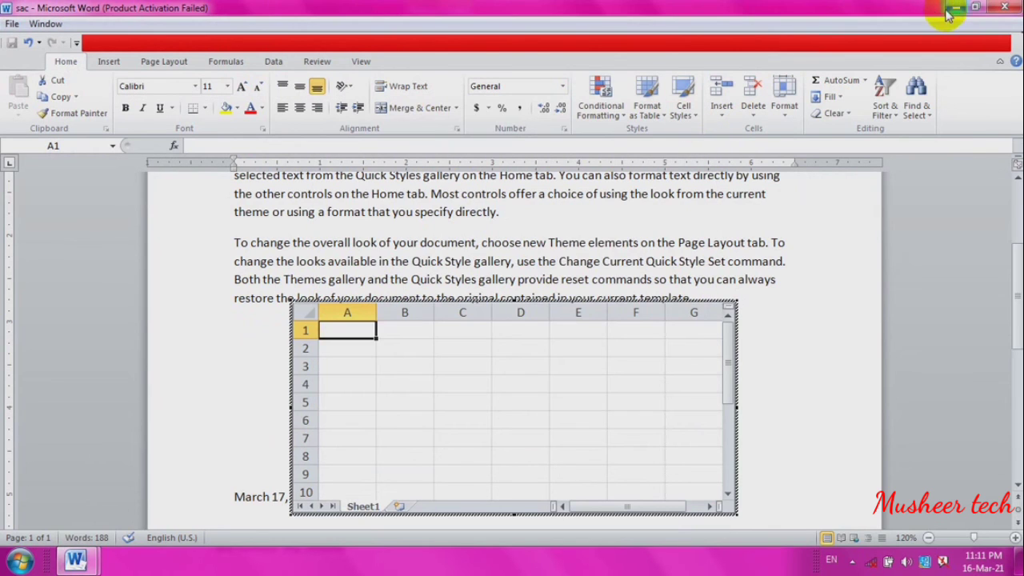
# Close the document sac containing the embedded worksheet and answer the closing prompt
pyautogui.click(1005, 8)
pyautogui.click(519, 294)
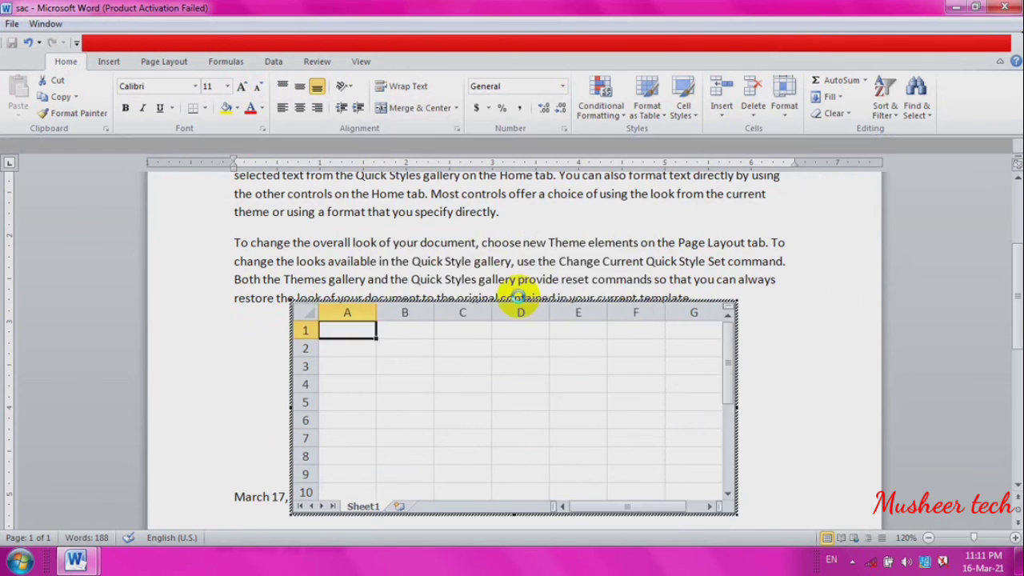
pyautogui.click(852, 563)
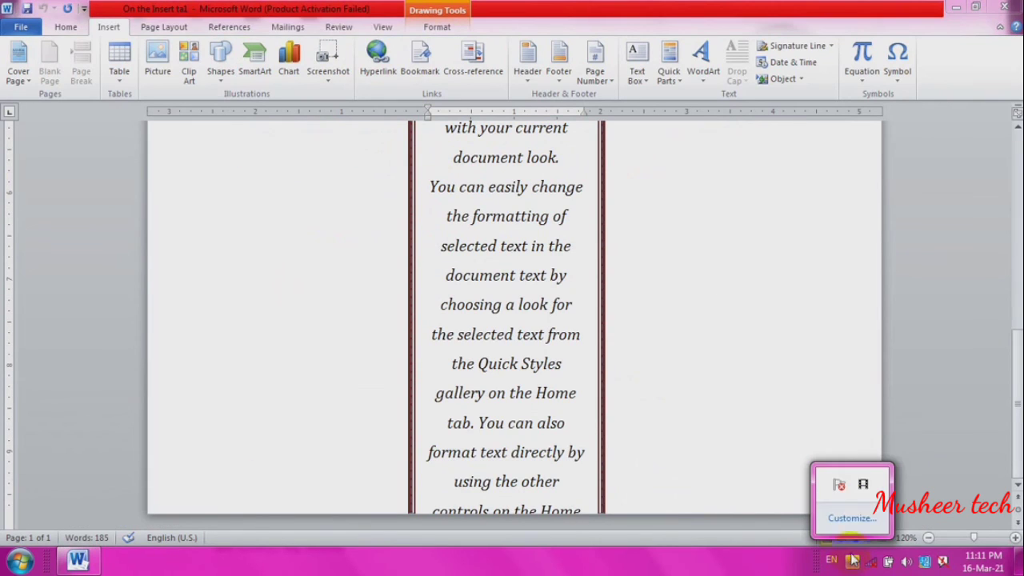